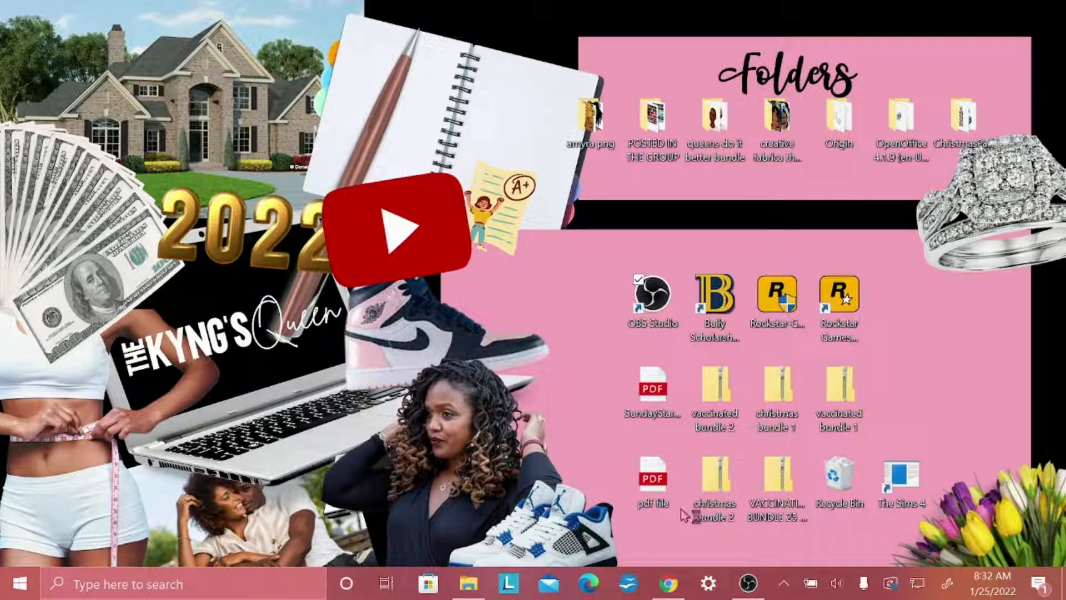
Switch to Canva in the browser, close the OpenOffice window and create a blank Instagram Post design
{"action": "left_click", "coordinate": [677, 592]}
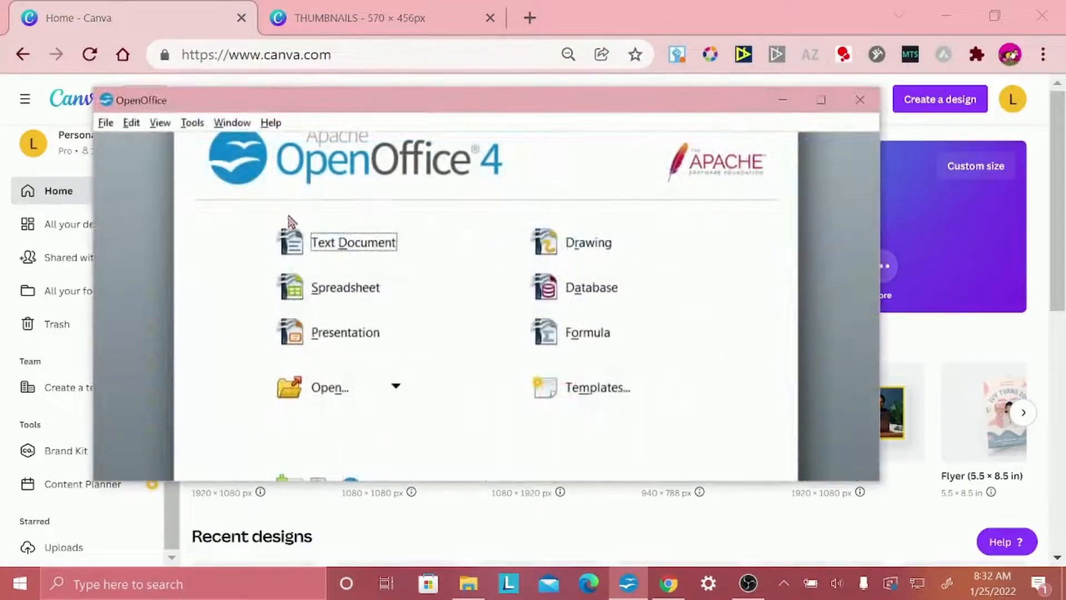
{"action": "left_click", "coordinate": [861, 100]}
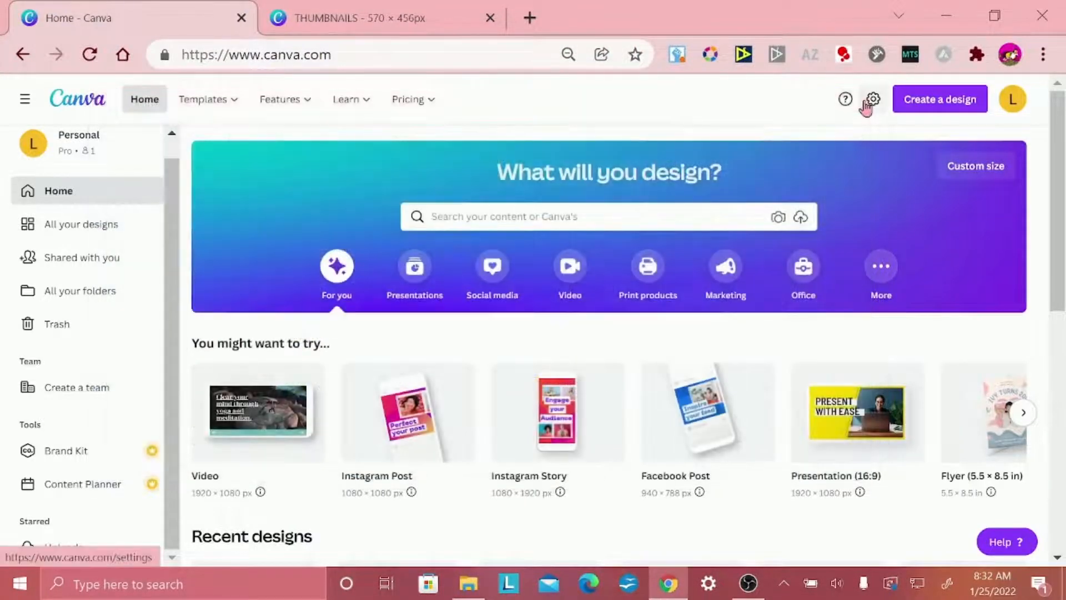
{"action": "scroll", "coordinate": [392, 355], "scroll_direction": "down", "scroll_amount": 5}
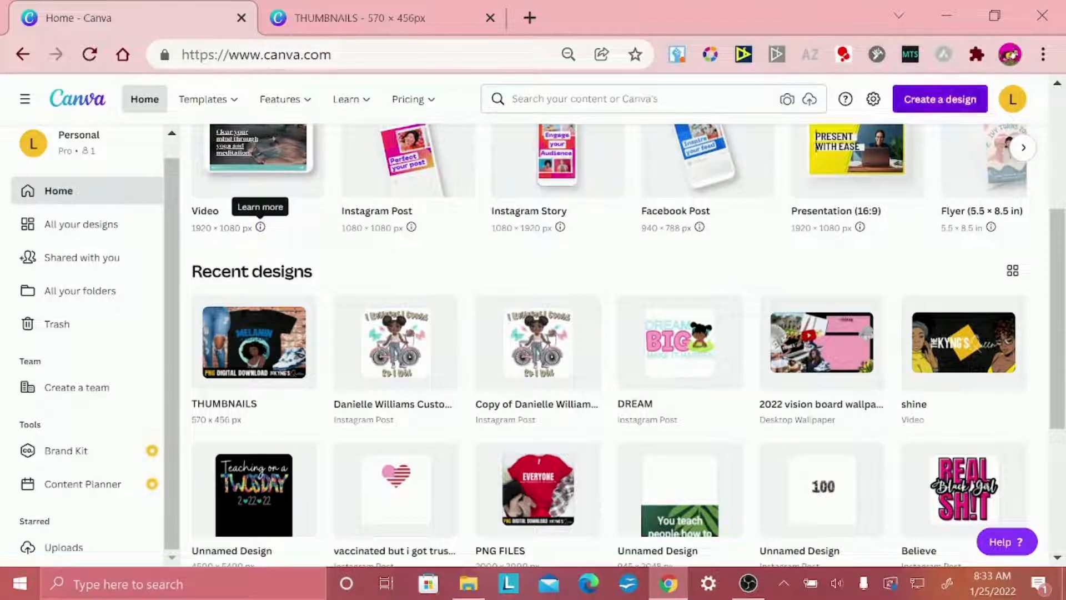
{"action": "left_click", "coordinate": [939, 99]}
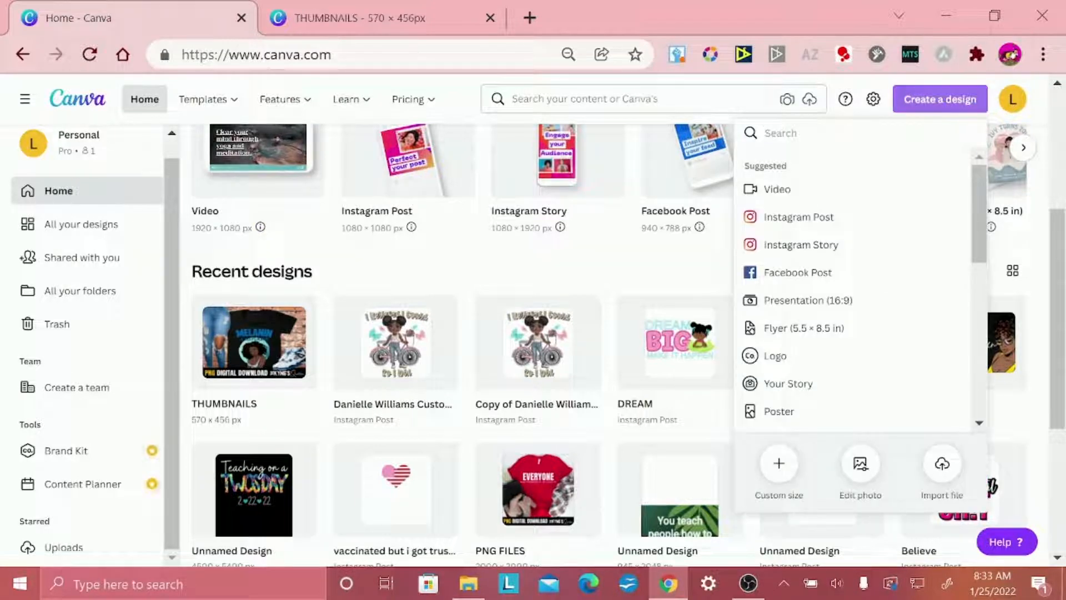
{"action": "left_click", "coordinate": [800, 216]}
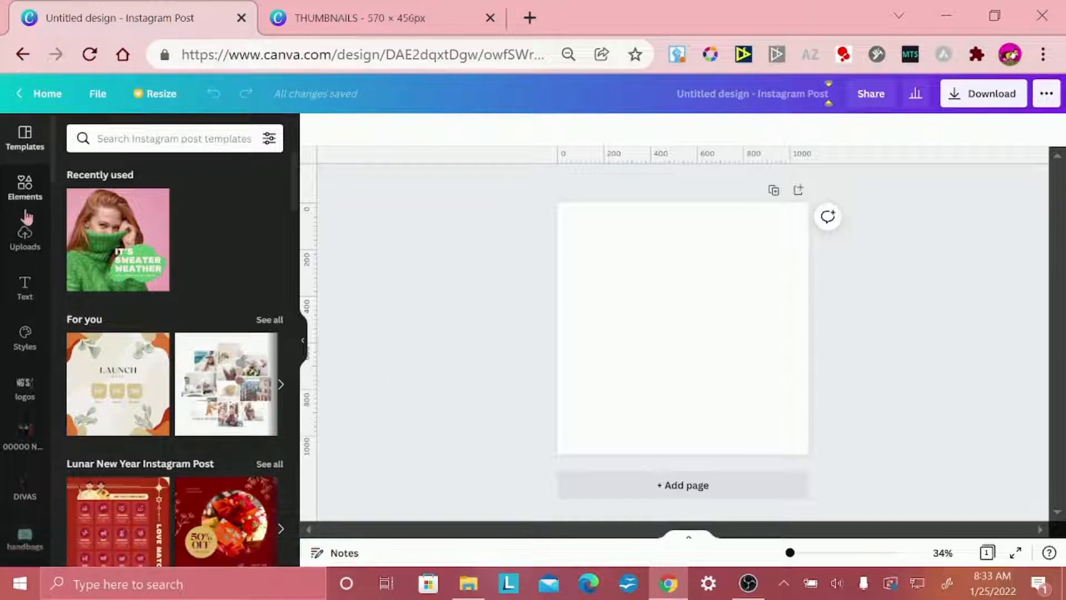
Add a circle frame from the Frames elements to the blank page
{"action": "left_click", "coordinate": [26, 189]}
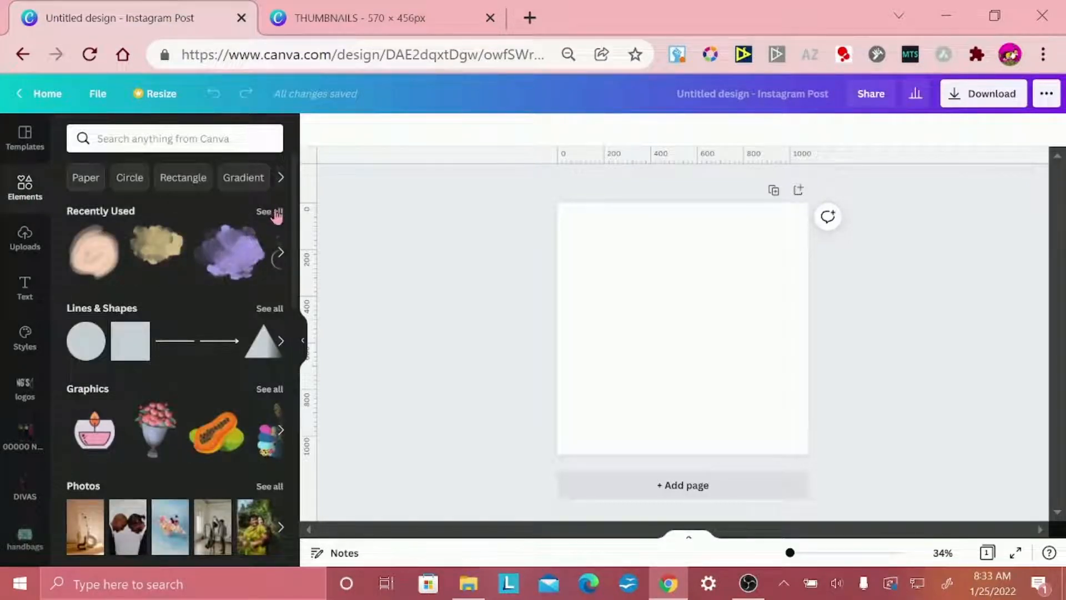
{"action": "scroll", "coordinate": [175, 355], "scroll_direction": "down", "scroll_amount": 9}
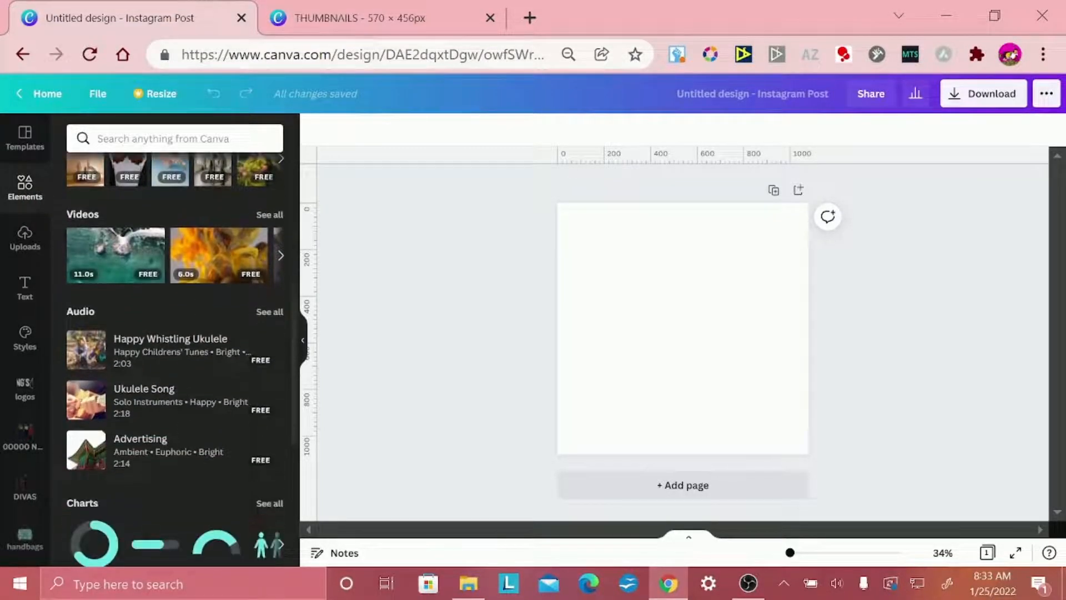
{"action": "scroll", "coordinate": [180, 355], "scroll_direction": "down", "scroll_amount": 4}
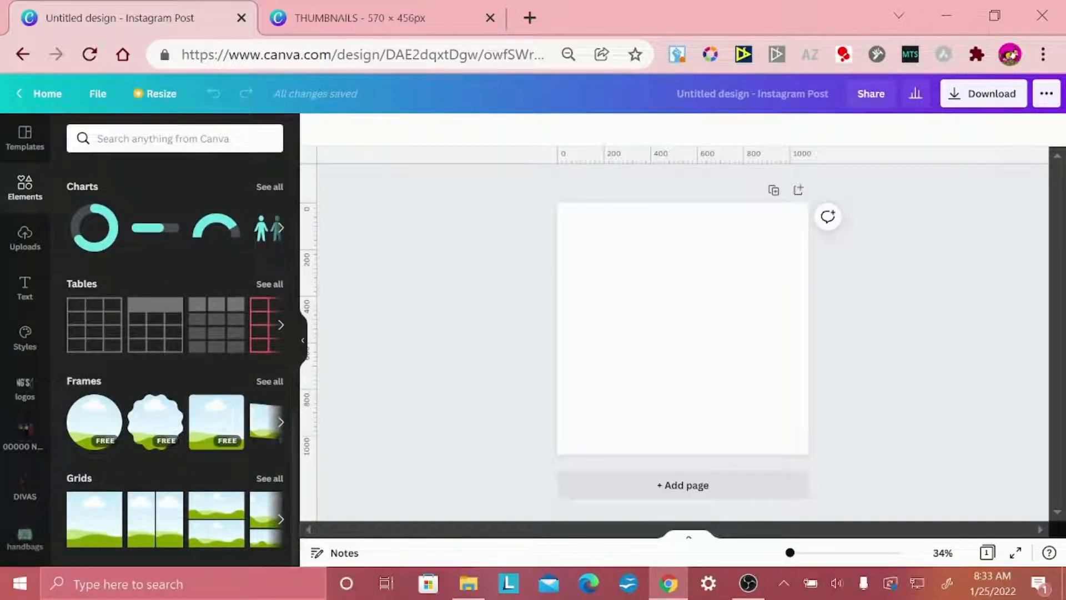
{"action": "left_click", "coordinate": [94, 422]}
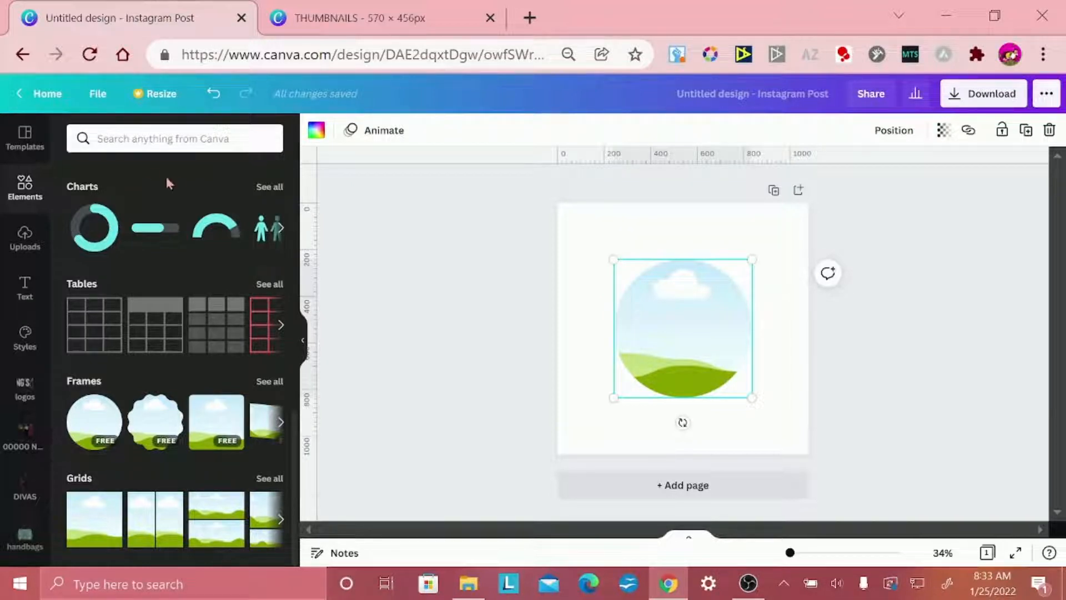
Search the elements for "BUFFALO PLAID" and place the small-check red and black plaid graphic over the circle frame
{"action": "left_click", "coordinate": [159, 137]}
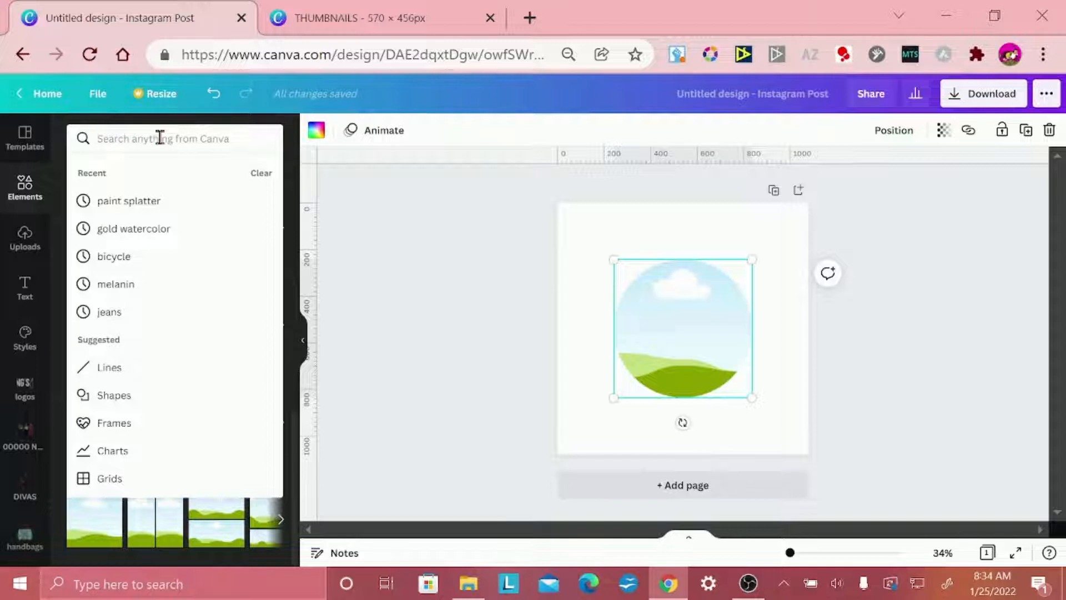
{"action": "type", "text": "B"}
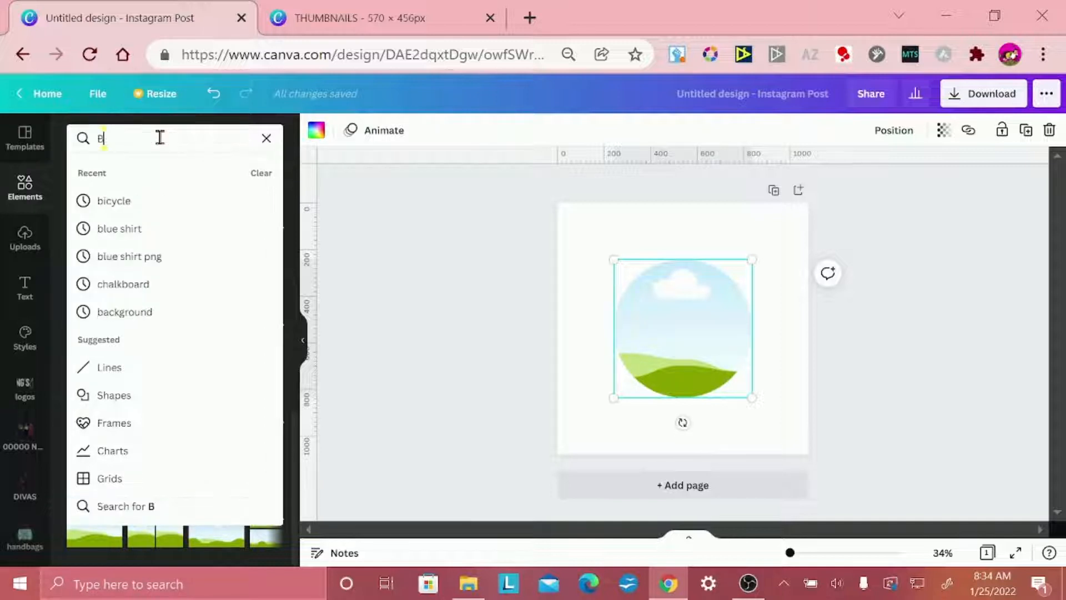
{"action": "type", "text": "UFFALO PLAID"}
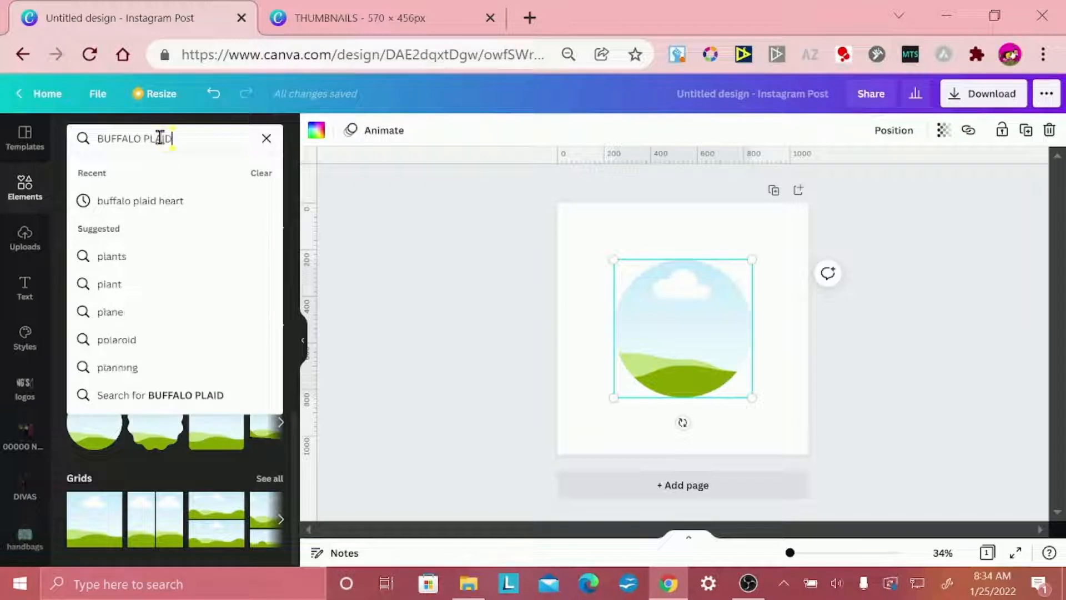
{"action": "key", "text": "Return"}
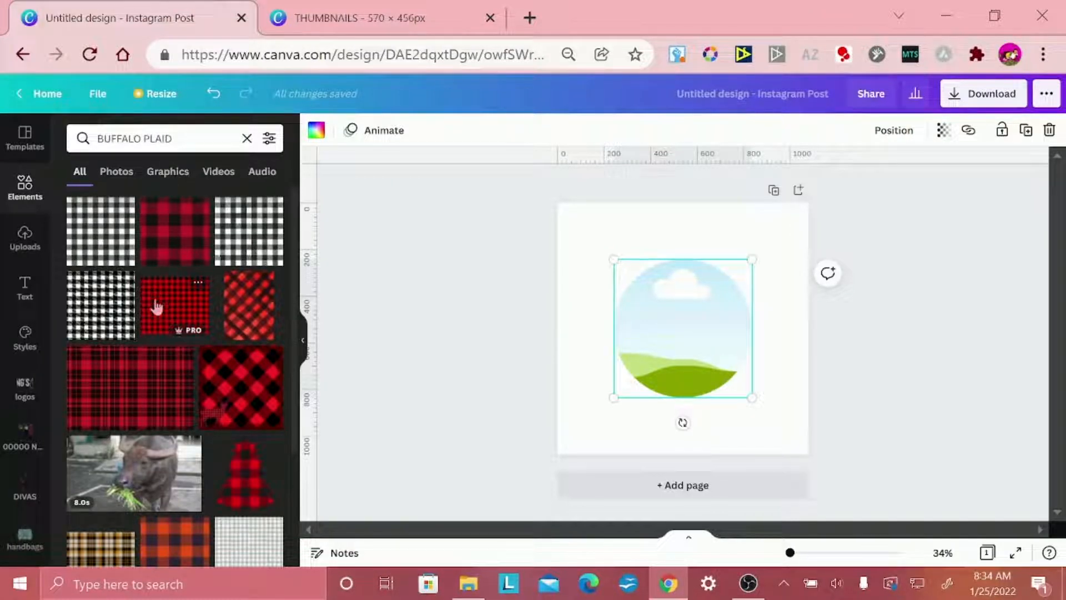
{"action": "left_click_drag", "start_coordinate": [157, 305], "coordinate": [659, 324]}
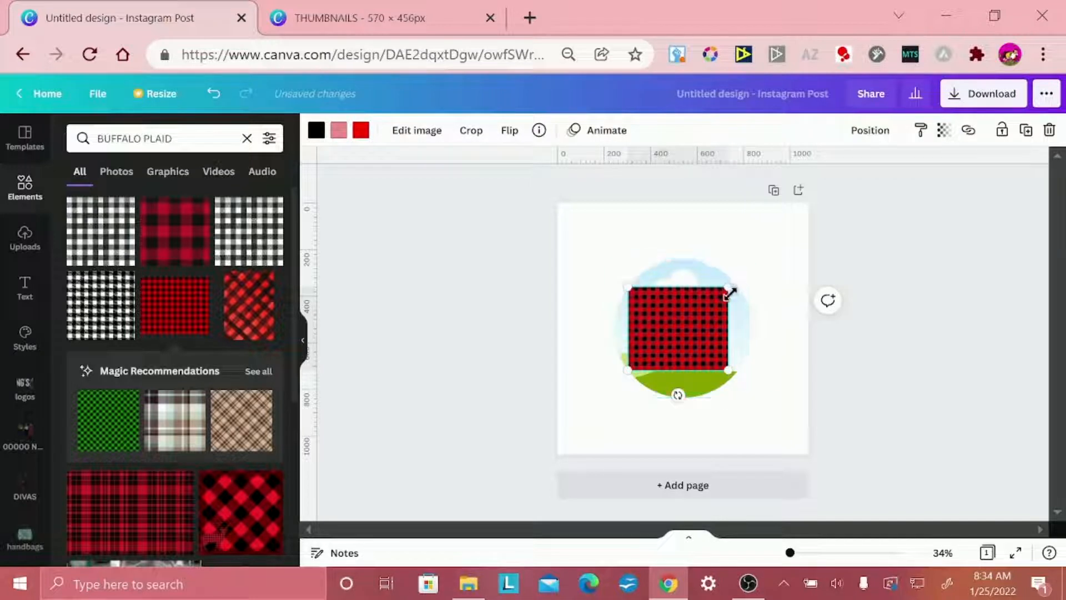
Enlarge the plaid graphic until it covers the whole circle frame and centre it on the page
{"action": "left_click_drag", "start_coordinate": [729, 290], "coordinate": [798, 227]}
{"action": "left_click_drag", "start_coordinate": [629, 365], "coordinate": [611, 396]}
{"action": "mouse_move", "coordinate": [678, 309]}
{"action": "left_mouse_down"}
{"action": "mouse_move", "coordinate": [660, 333]}
{"action": "mouse_move", "coordinate": [683, 328]}
{"action": "mouse_move", "coordinate": [666, 322]}
{"action": "mouse_move", "coordinate": [680, 309]}
{"action": "mouse_move", "coordinate": [666, 351]}
{"action": "mouse_move", "coordinate": [678, 319]}
{"action": "mouse_move", "coordinate": [690, 381]}
{"action": "mouse_move", "coordinate": [671, 347]}
{"action": "mouse_move", "coordinate": [675, 312]}
{"action": "left_mouse_up"}
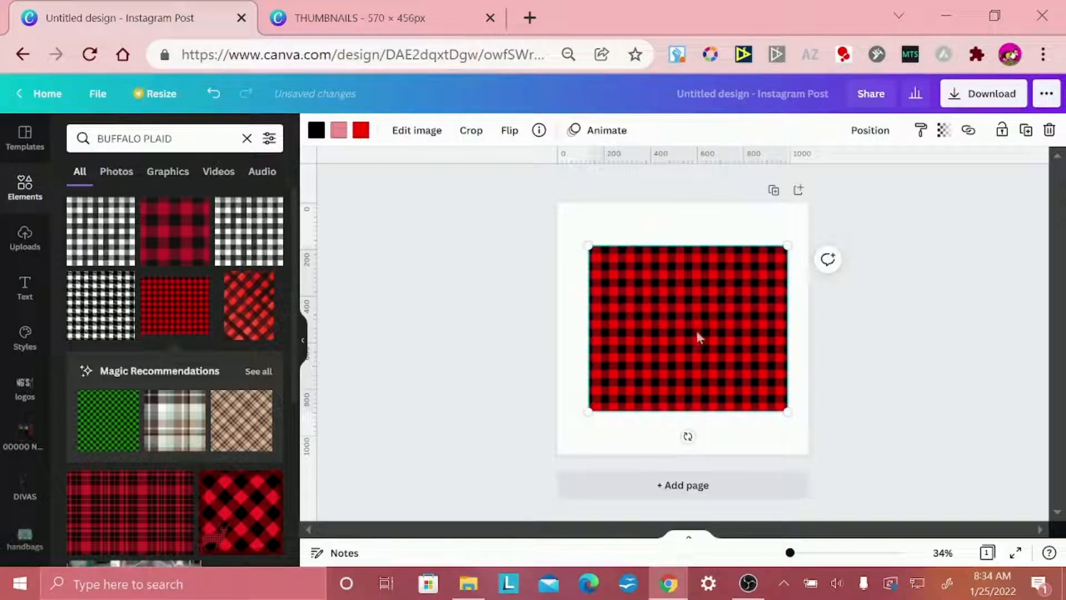
{"action": "left_click_drag", "start_coordinate": [692, 331], "coordinate": [684, 324]}
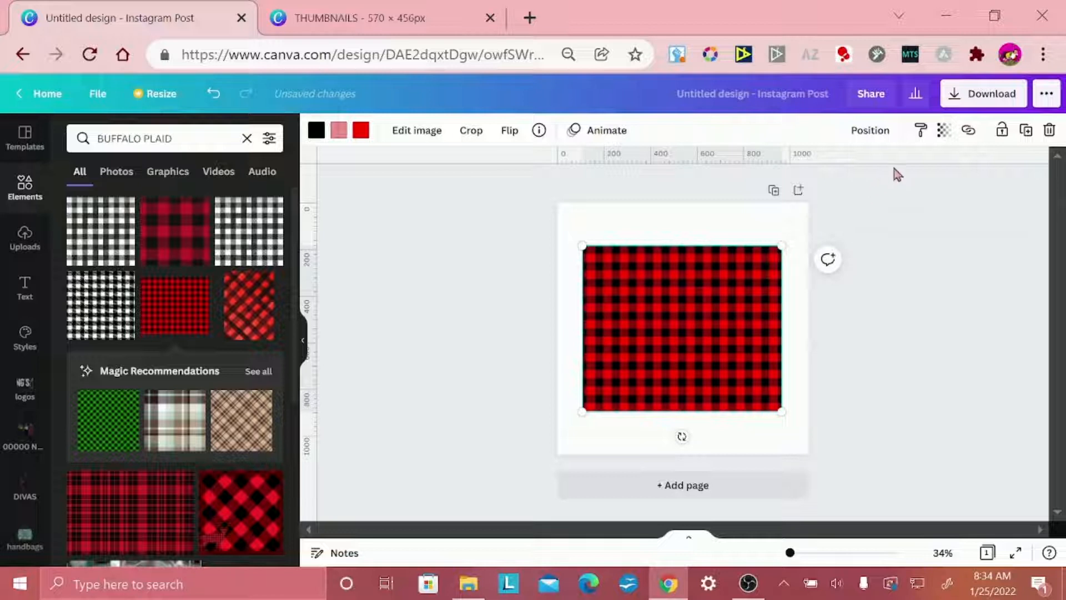
Download the design as a PNG with a transparent background
{"action": "left_click", "coordinate": [949, 95]}
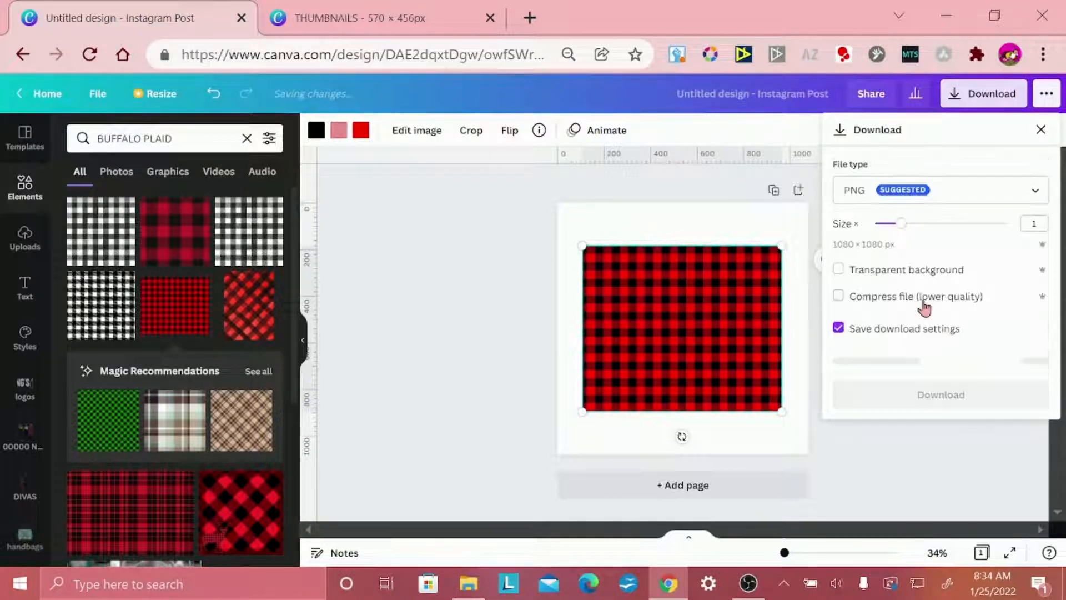
{"action": "left_click", "coordinate": [911, 272]}
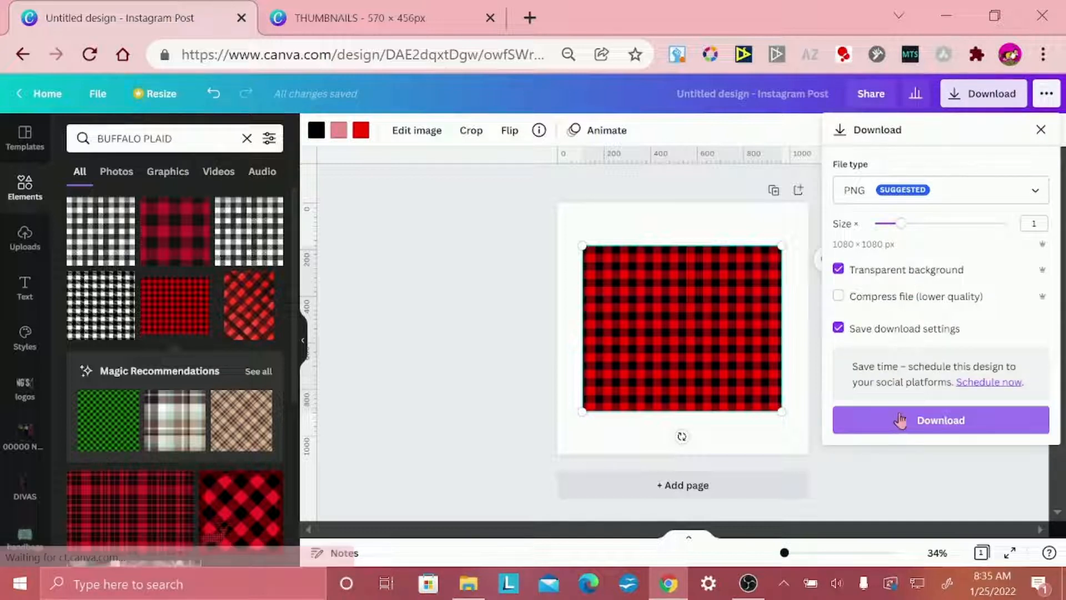
{"action": "left_click", "coordinate": [900, 421]}
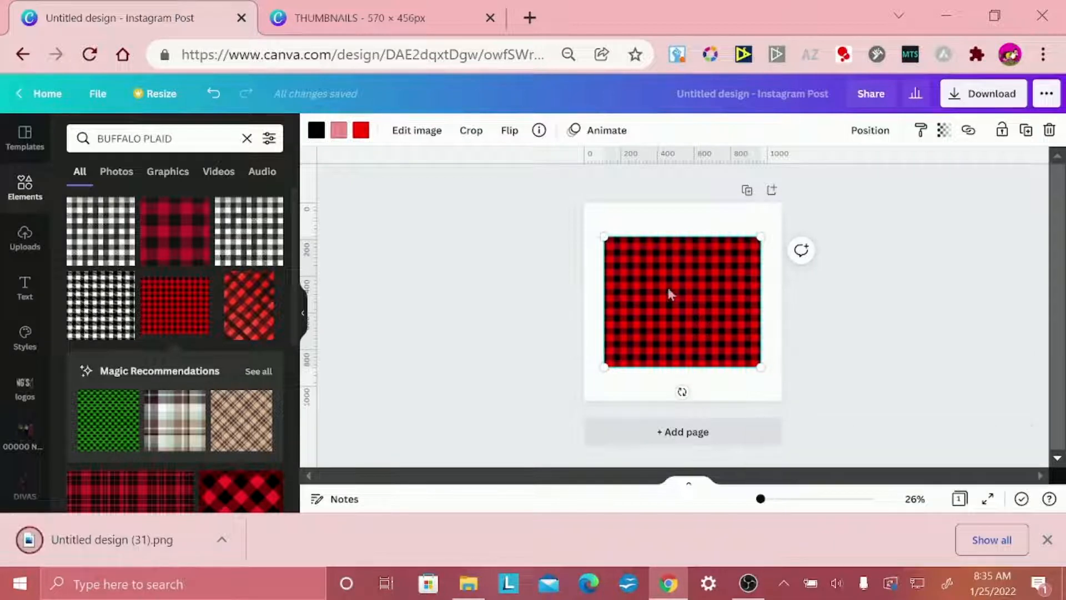
Replace the plaid graphic with the downloaded Untitled design (31).png and drop that image into the circle frame
{"action": "key", "text": "Delete"}
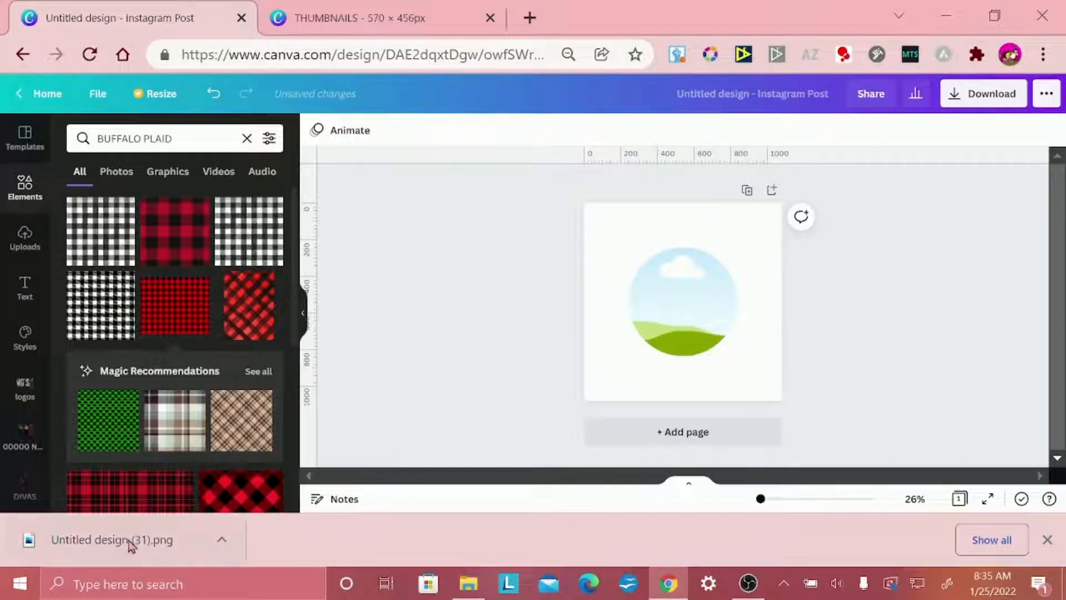
{"action": "left_click_drag", "start_coordinate": [133, 541], "coordinate": [640, 302]}
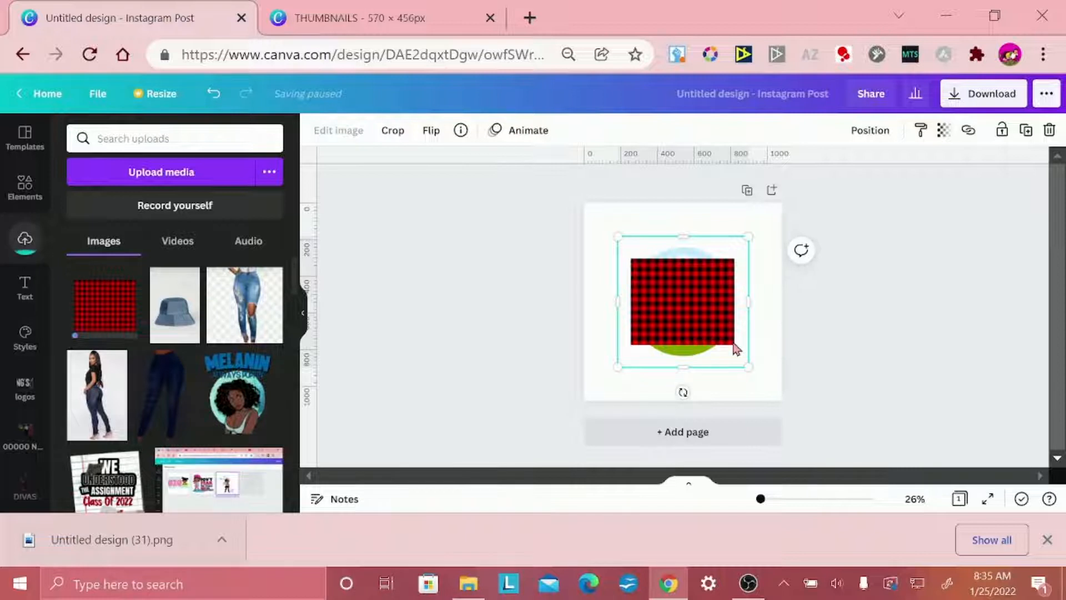
{"action": "mouse_move", "coordinate": [737, 349]}
{"action": "left_mouse_down"}
{"action": "mouse_move", "coordinate": [752, 364]}
{"action": "mouse_move", "coordinate": [728, 342]}
{"action": "left_mouse_up"}
{"action": "left_click_drag", "start_coordinate": [749, 237], "coordinate": [921, 139]}
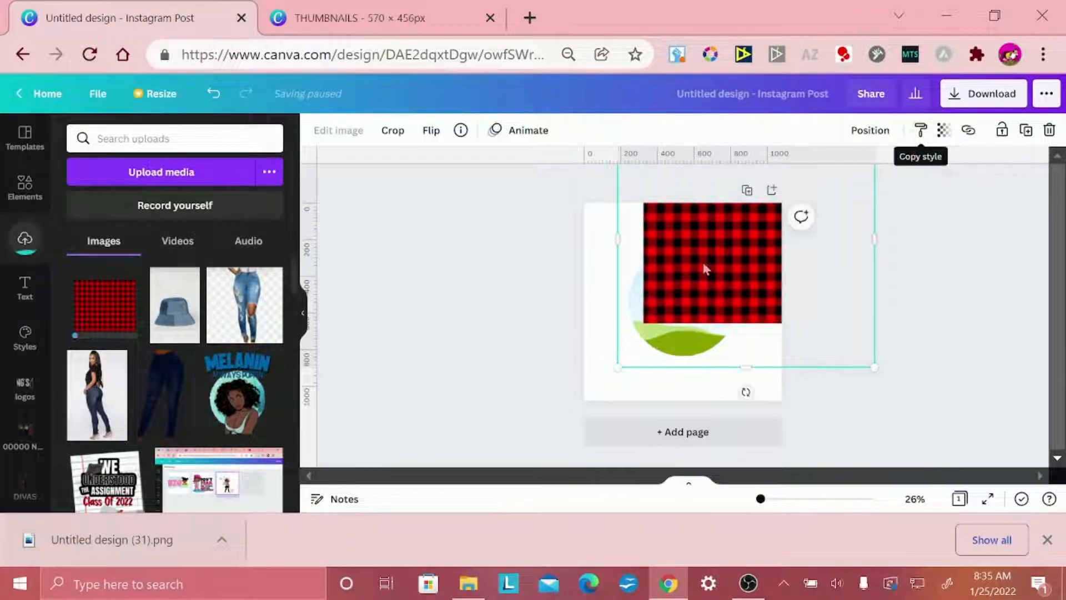
{"action": "left_click_drag", "start_coordinate": [698, 269], "coordinate": [594, 229]}
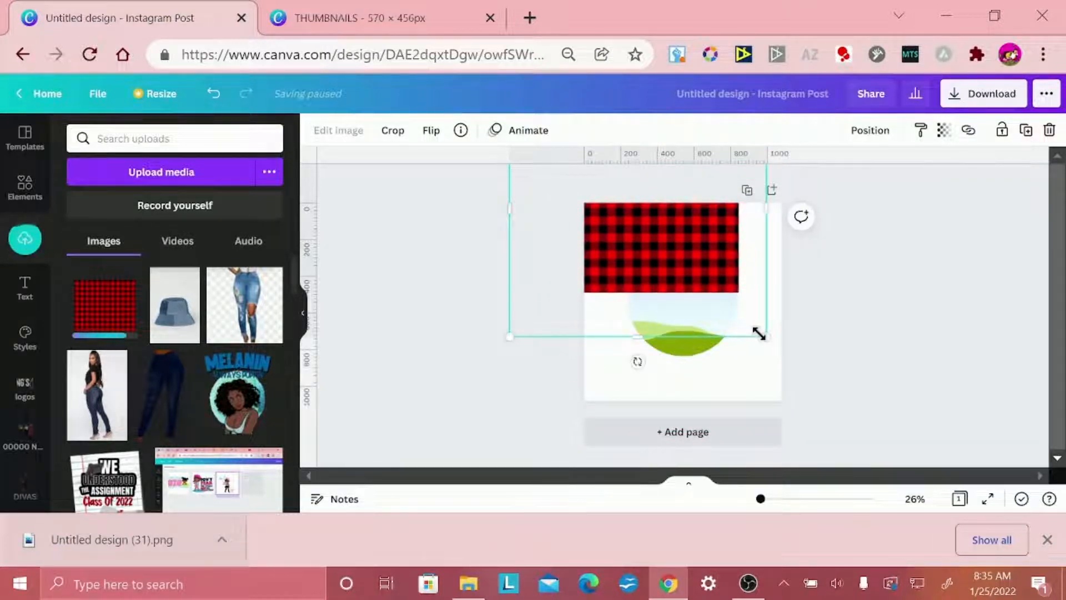
{"action": "left_click_drag", "start_coordinate": [764, 340], "coordinate": [989, 504]}
{"action": "left_click_drag", "start_coordinate": [717, 322], "coordinate": [675, 293]}
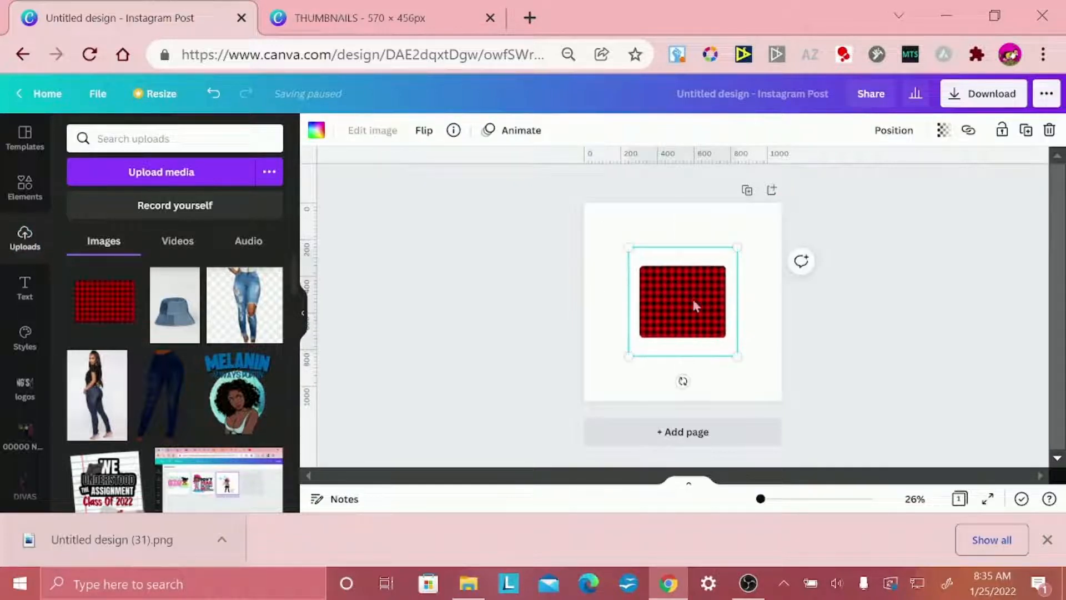
Enlarge and reposition the plaid image inside the circle frame until it fills the circle, and shift the circle slightly down
{"action": "right_click", "coordinate": [696, 305]}
{"action": "left_click", "coordinate": [668, 303]}
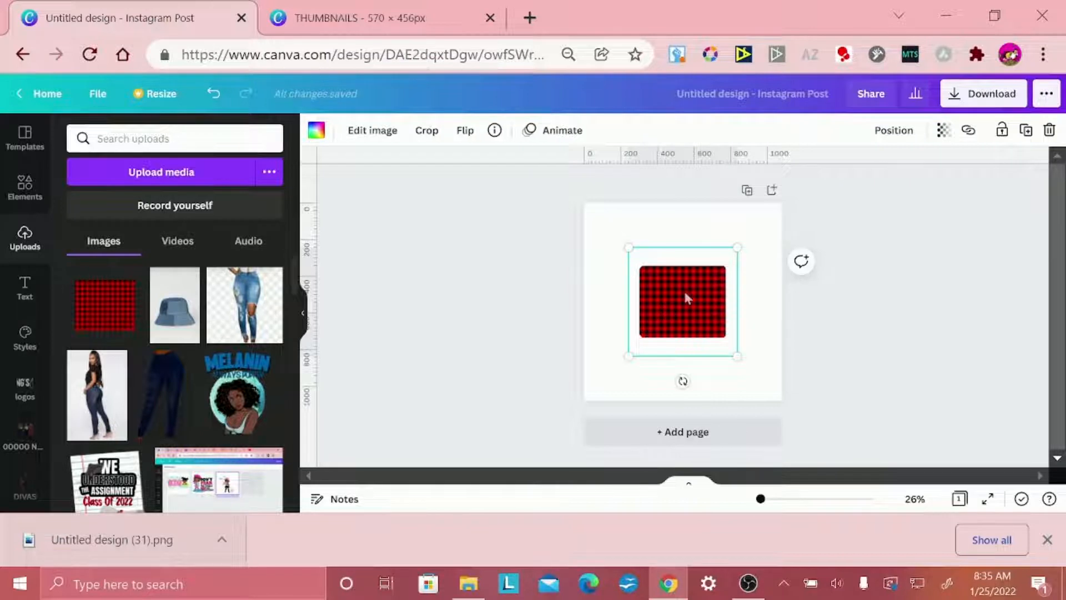
{"action": "double_click", "coordinate": [684, 289]}
{"action": "left_click_drag", "start_coordinate": [740, 248], "coordinate": [804, 150]}
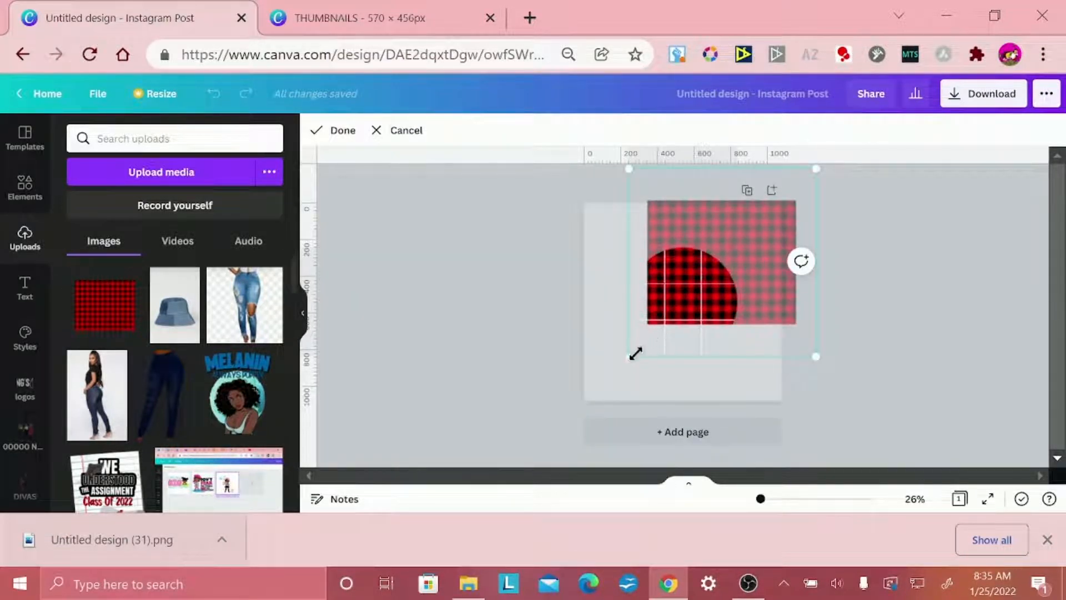
{"action": "left_click_drag", "start_coordinate": [630, 357], "coordinate": [571, 402]}
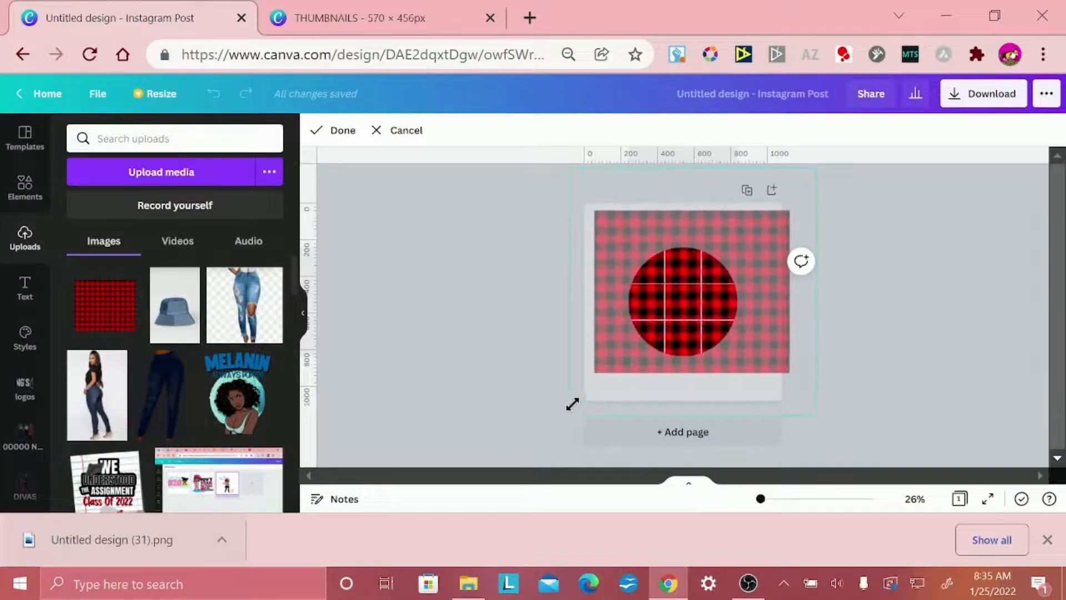
{"action": "left_click_drag", "start_coordinate": [666, 307], "coordinate": [653, 317]}
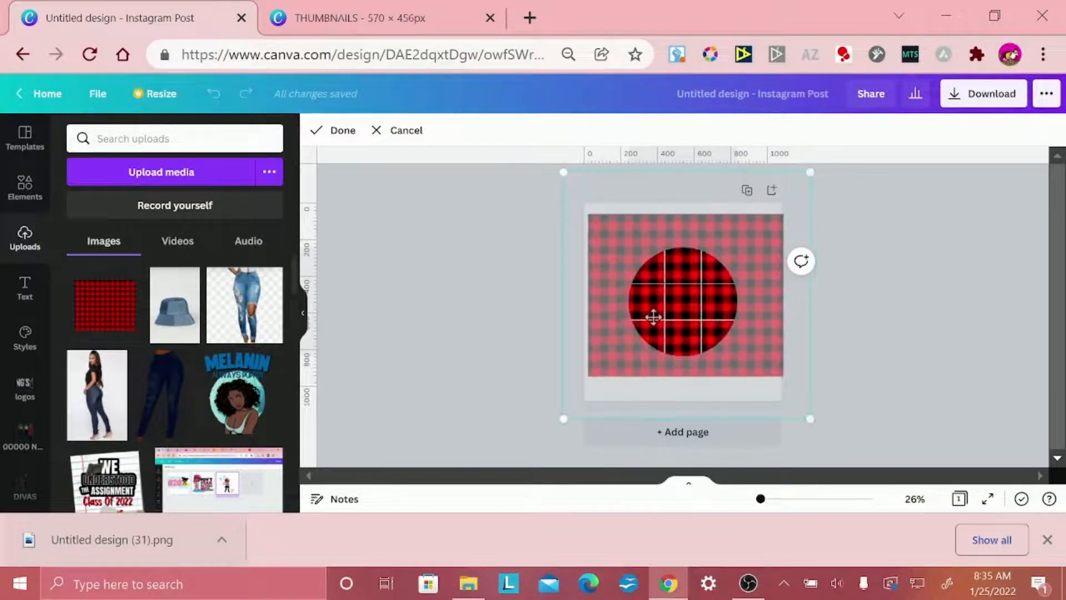
{"action": "left_click", "coordinate": [881, 300]}
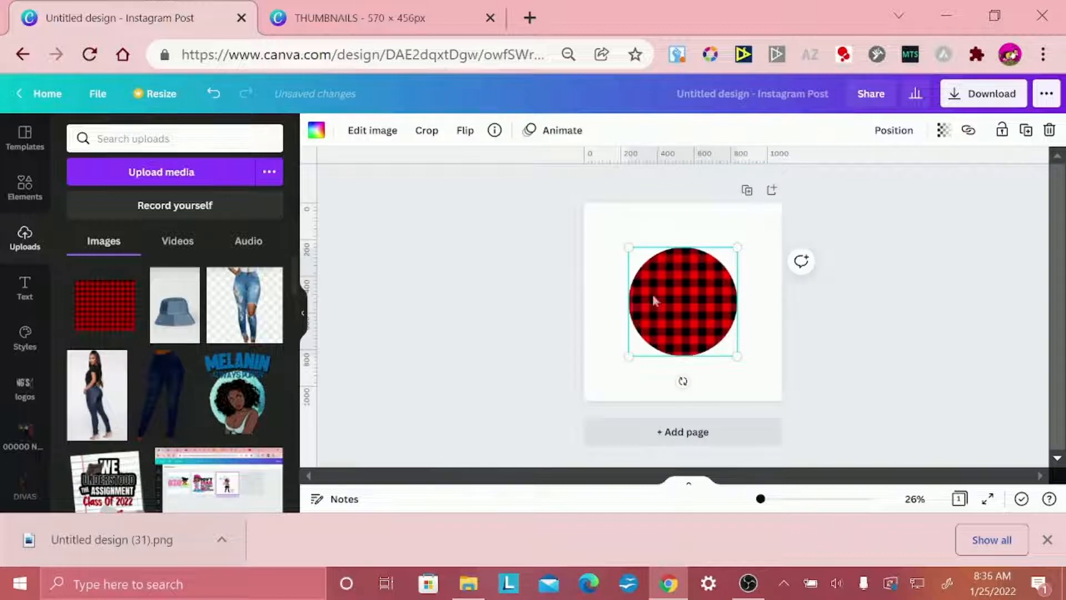
{"action": "left_click_drag", "start_coordinate": [675, 303], "coordinate": [676, 302]}
{"action": "left_click", "coordinate": [642, 240]}
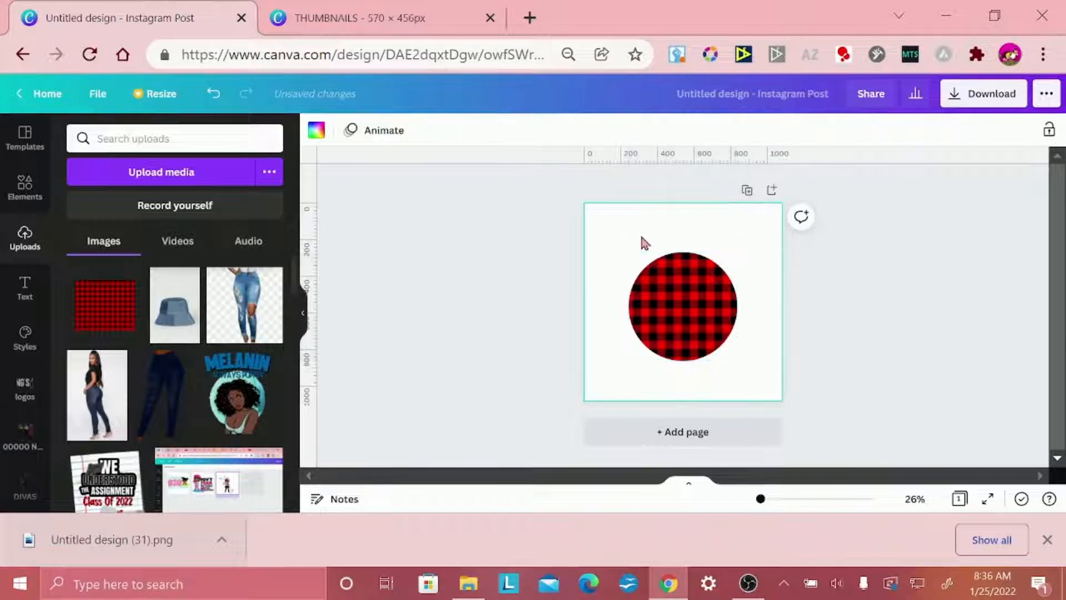
Search the elements for "HEART" and add the solid heart below the flat red one, centred on the plaid circle
{"action": "left_click", "coordinate": [26, 191]}
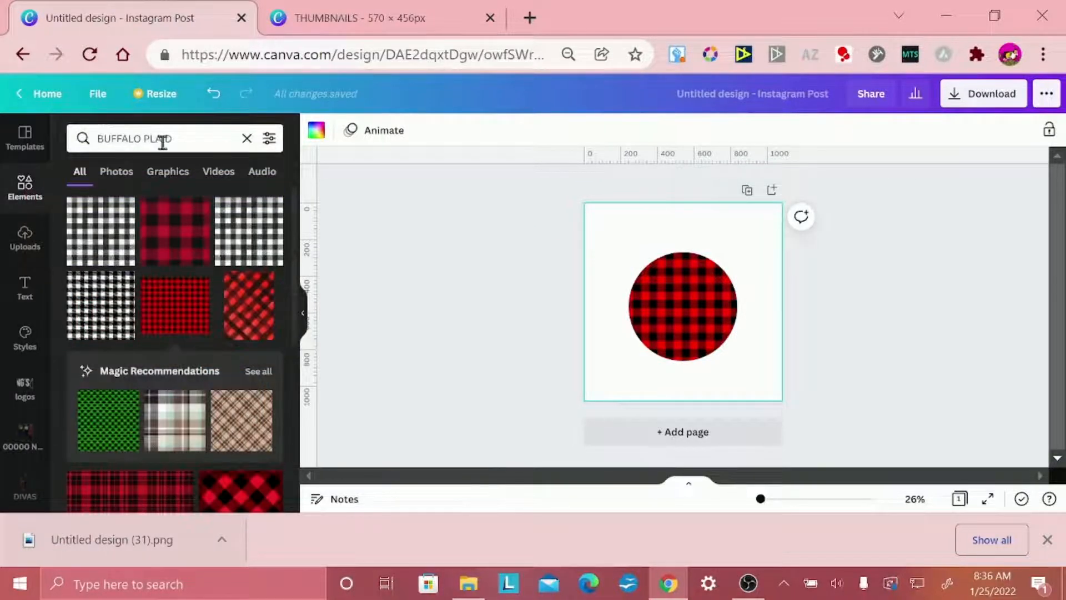
{"action": "triple_click", "coordinate": [161, 140]}
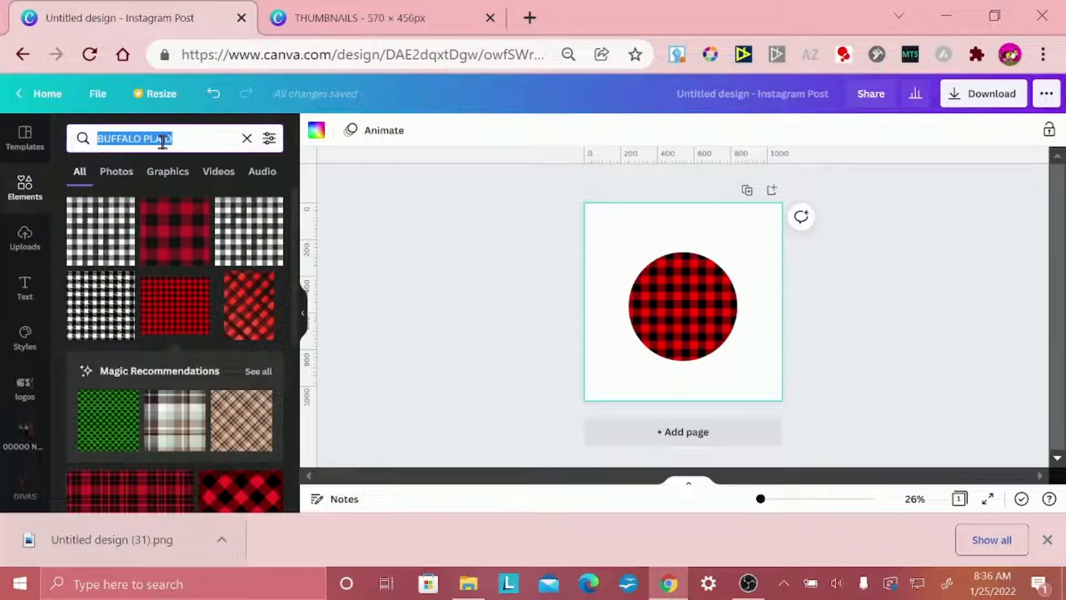
{"action": "type", "text": "HEART"}
{"action": "key", "text": "Return"}
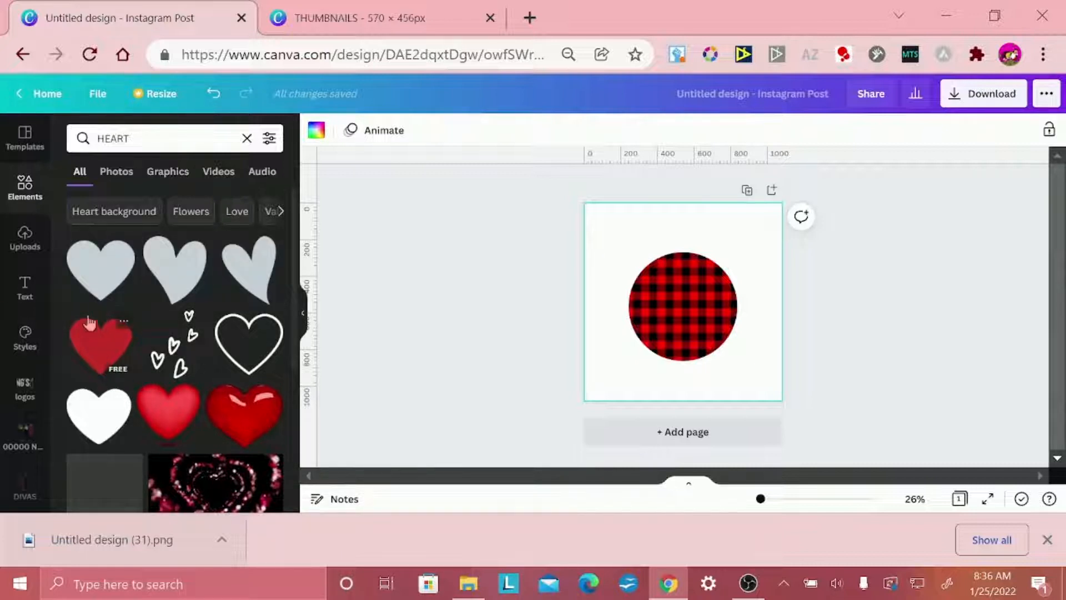
{"action": "left_click", "coordinate": [86, 424]}
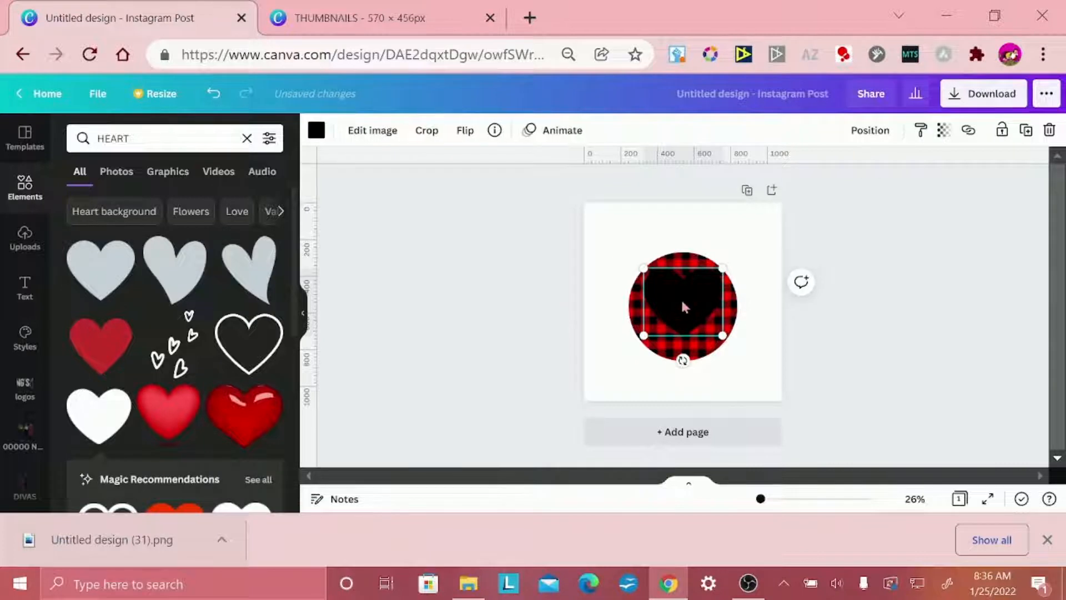
{"action": "left_click_drag", "start_coordinate": [680, 298], "coordinate": [680, 303]}
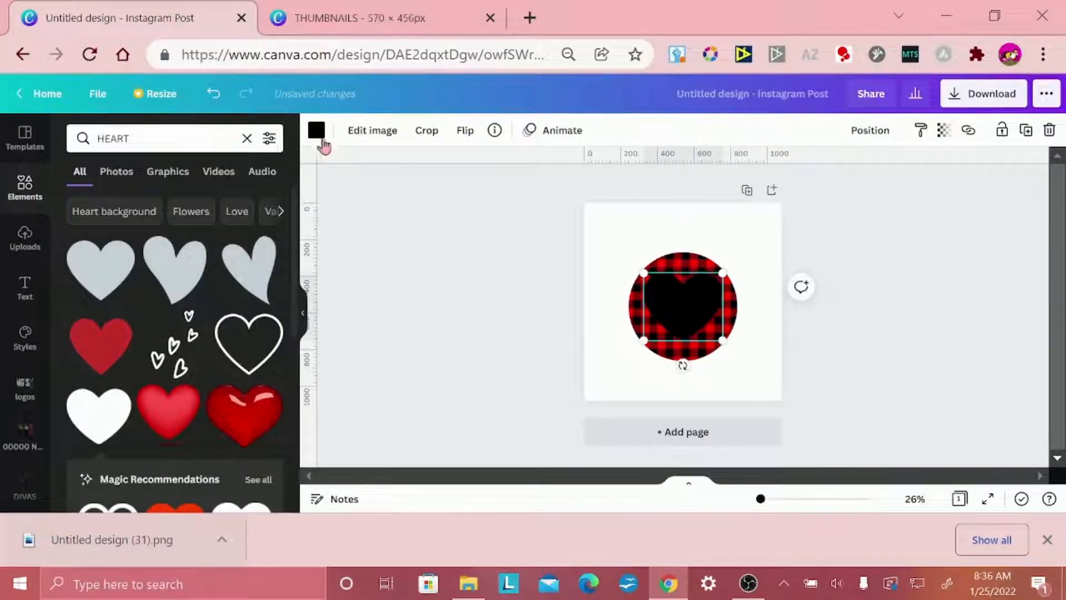
Recolour the heart white and make it slightly smaller
{"action": "left_click", "coordinate": [317, 133]}
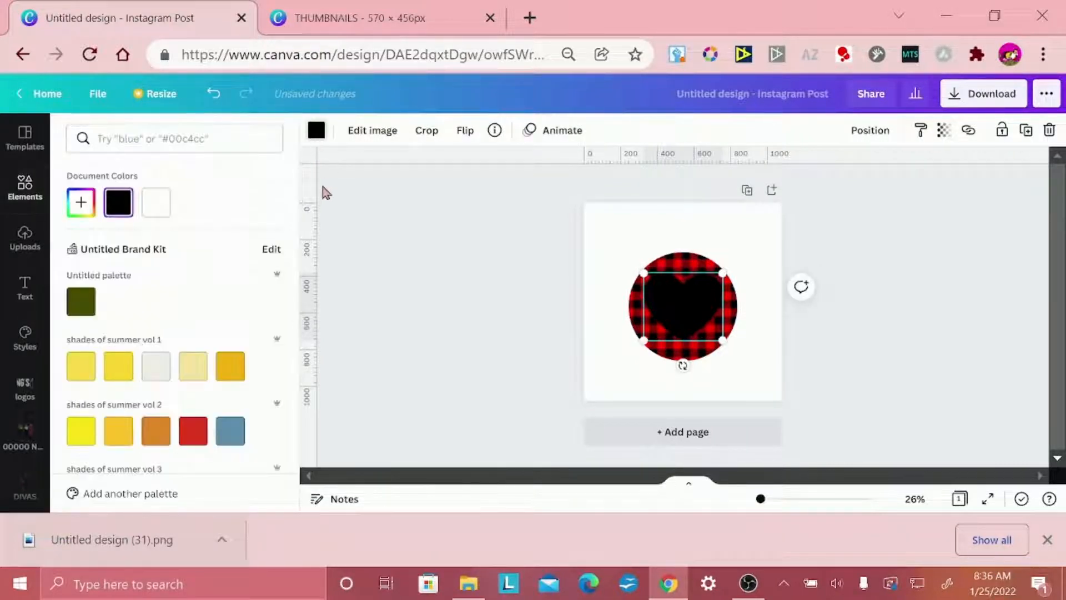
{"action": "left_click", "coordinate": [166, 208]}
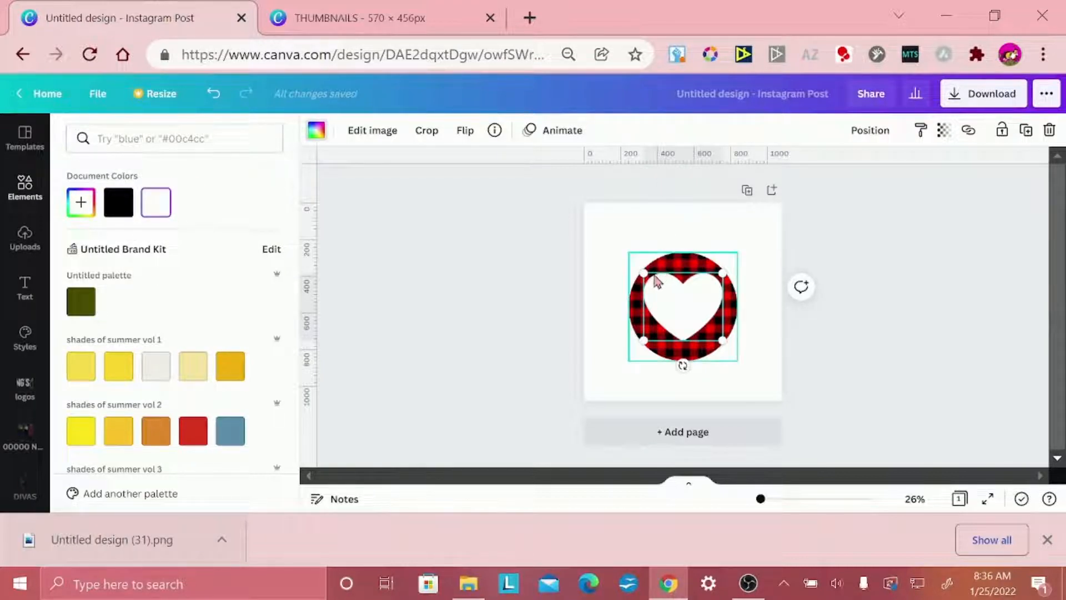
{"action": "left_click_drag", "start_coordinate": [645, 272], "coordinate": [652, 279]}
Align the white heart to the horizontal centre and vertical middle of the page
{"action": "left_click", "coordinate": [865, 138]}
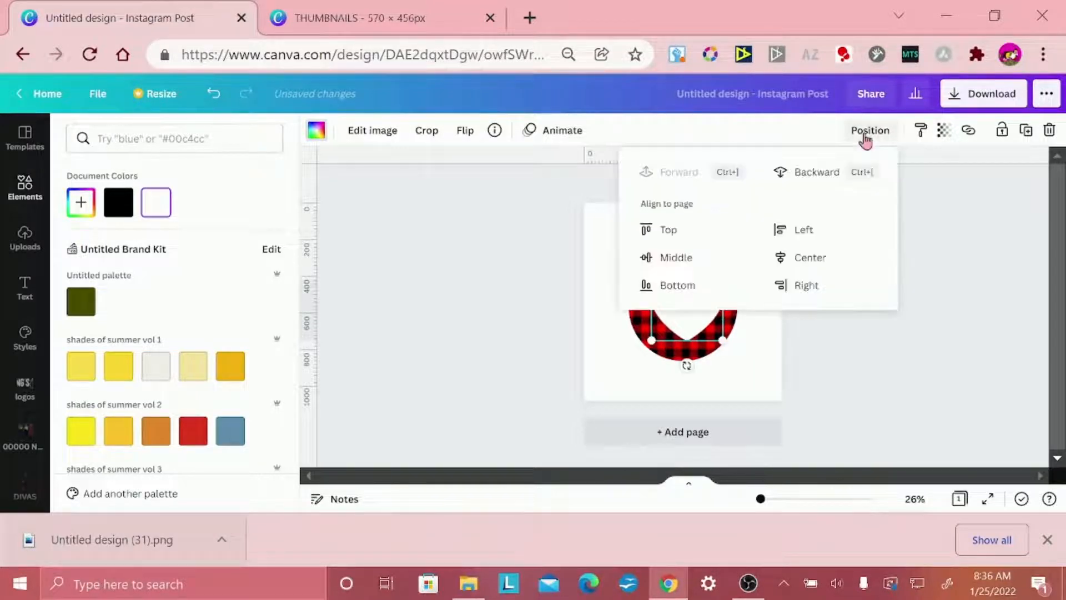
{"action": "left_click", "coordinate": [804, 257]}
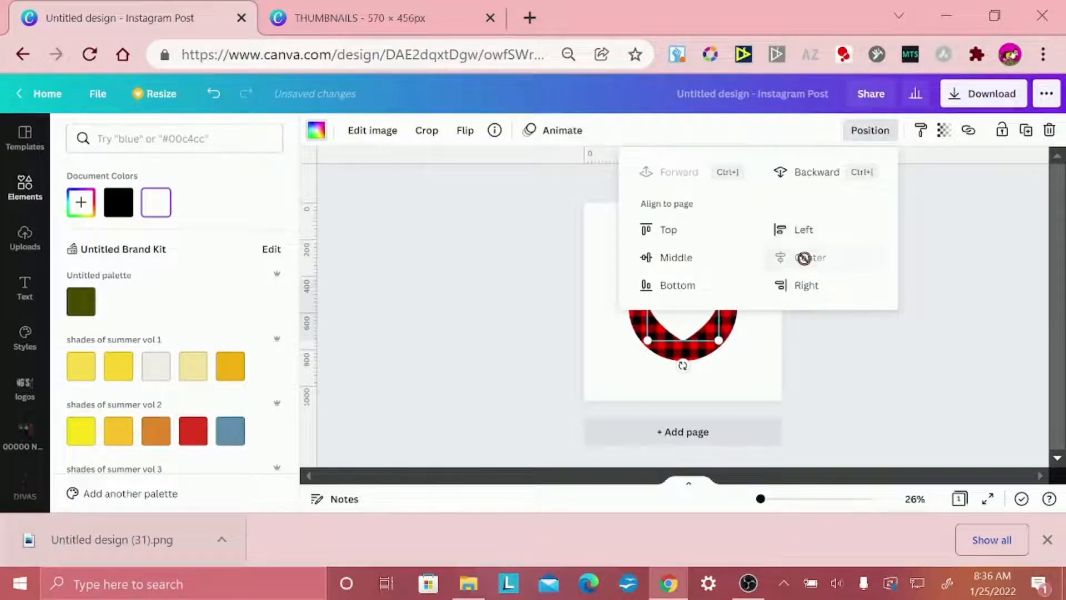
{"action": "left_click", "coordinate": [678, 257]}
{"action": "left_click", "coordinate": [553, 266]}
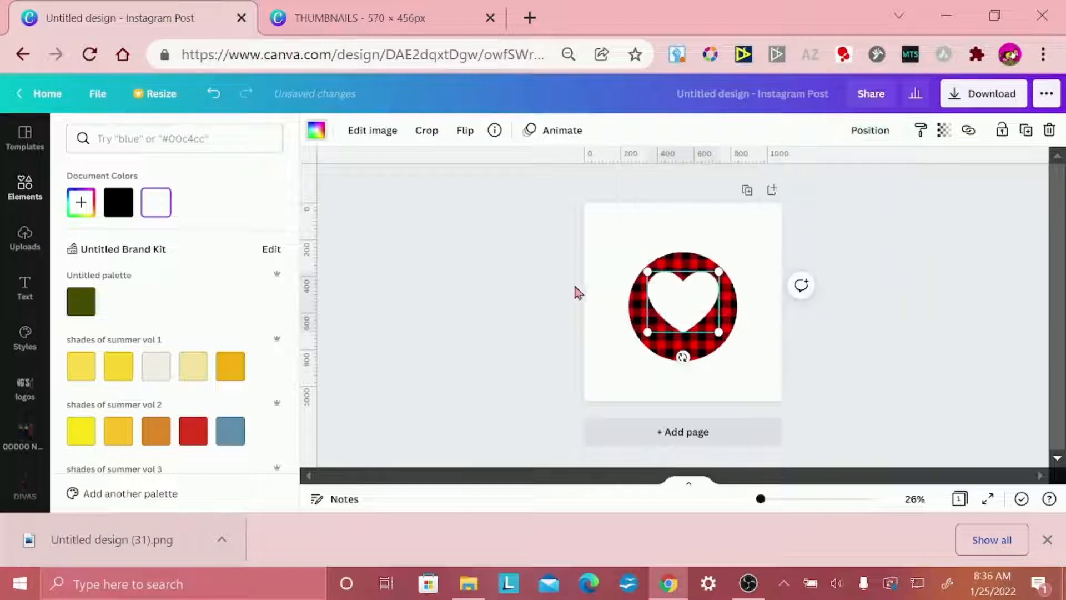
Align the plaid circle to the vertical middle of the page
{"action": "left_click", "coordinate": [712, 359]}
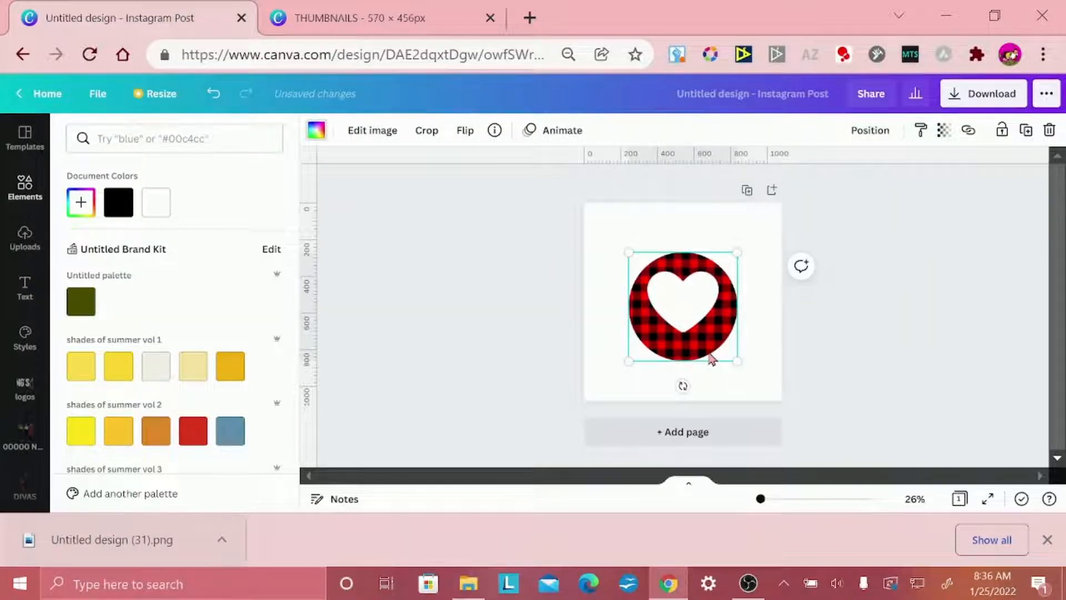
{"action": "left_click", "coordinate": [870, 132]}
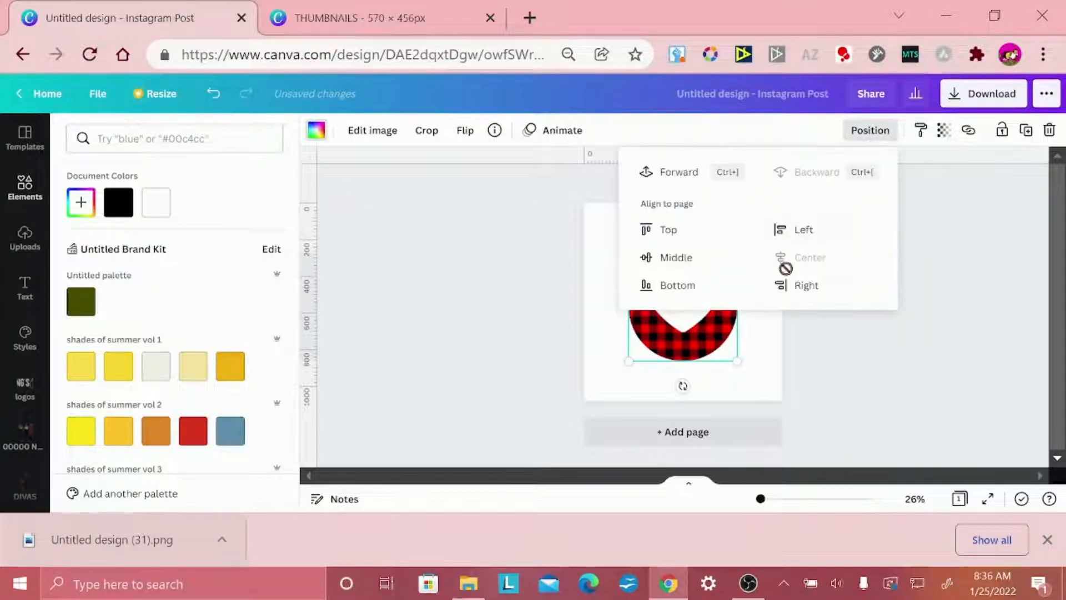
{"action": "left_click", "coordinate": [685, 260]}
{"action": "left_click", "coordinate": [539, 338]}
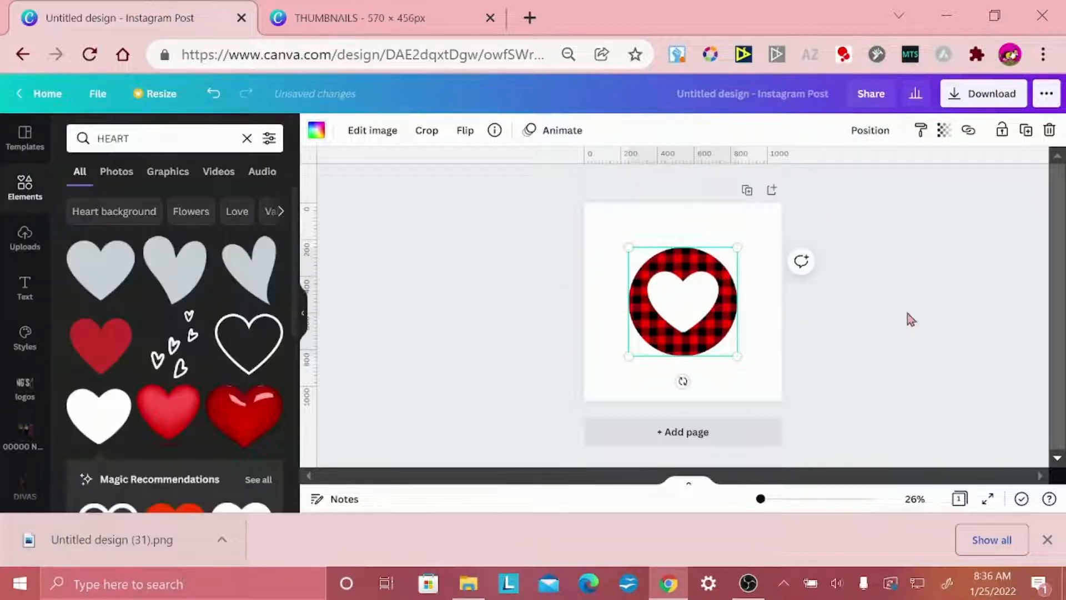
{"action": "left_click", "coordinate": [838, 391]}
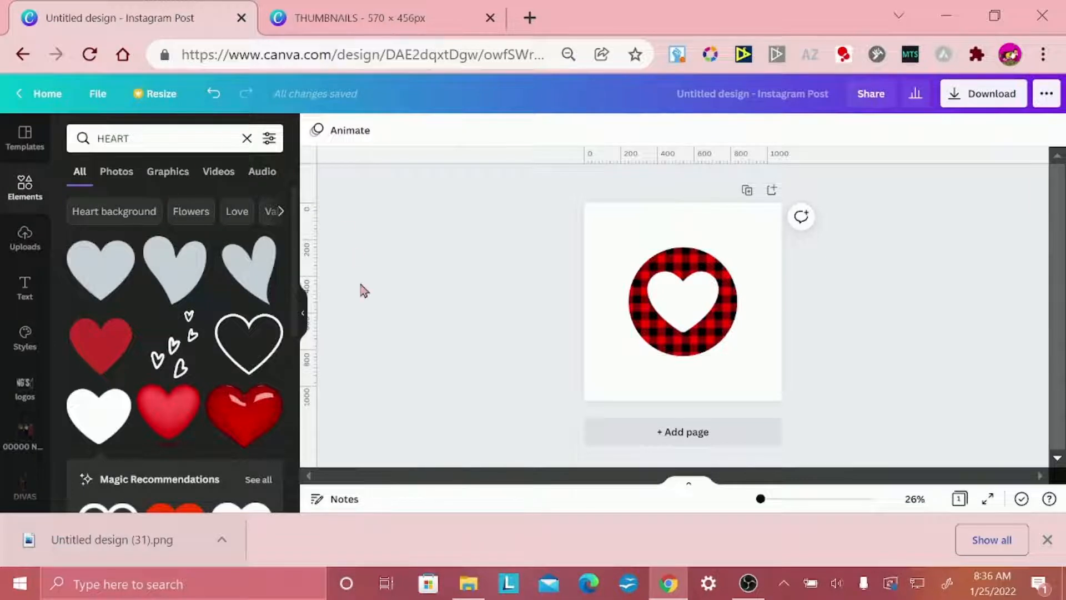
Add a text box, enlarge it to font size 83.8 and place it above the plaid circle
{"action": "left_click", "coordinate": [643, 232]}
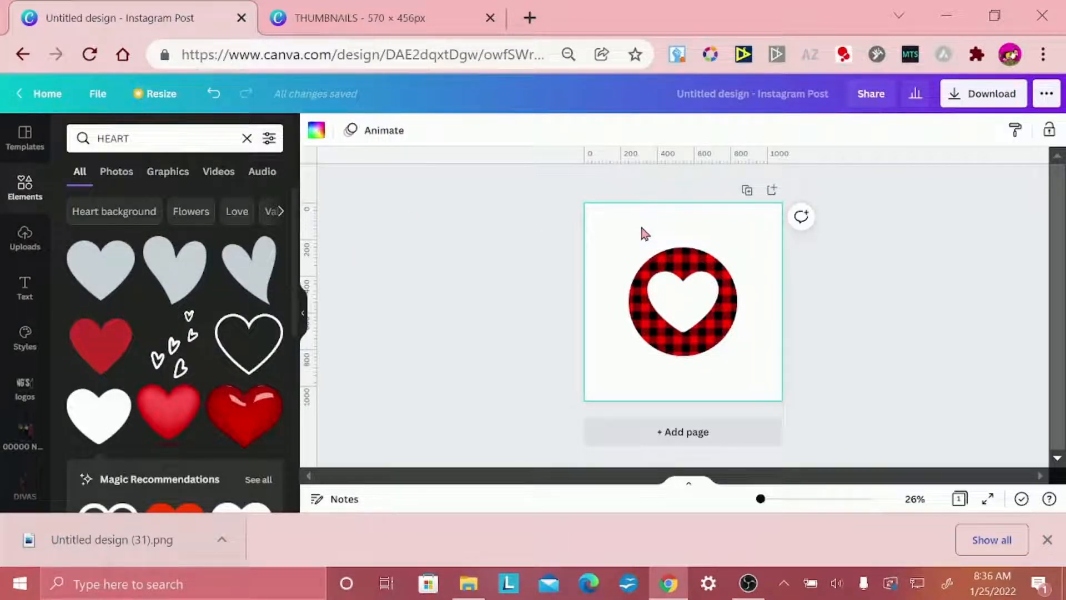
{"action": "key", "text": "t"}
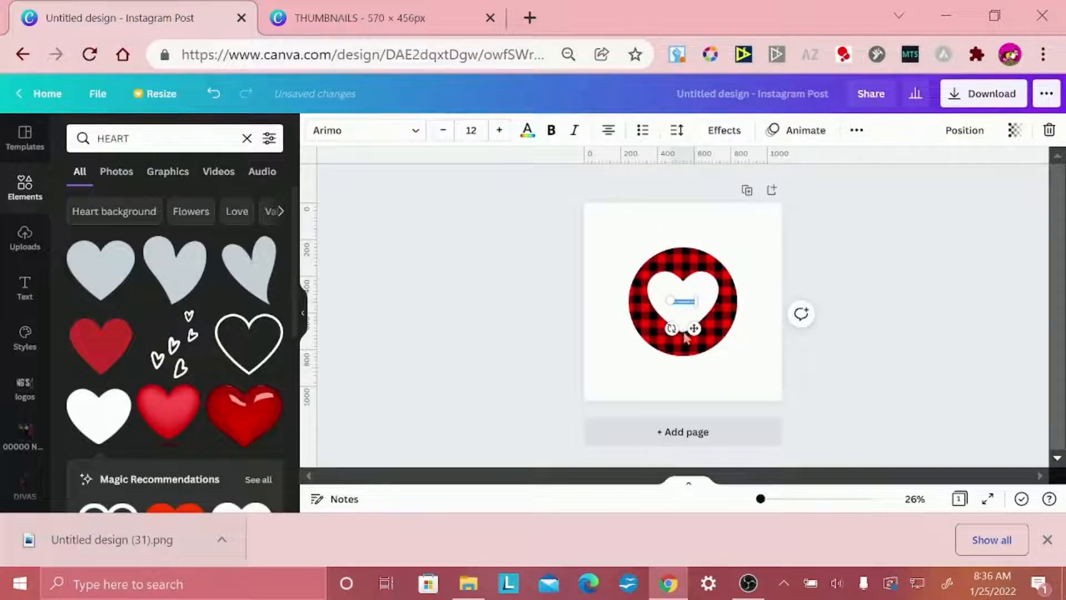
{"action": "left_click_drag", "start_coordinate": [670, 301], "coordinate": [529, 428]}
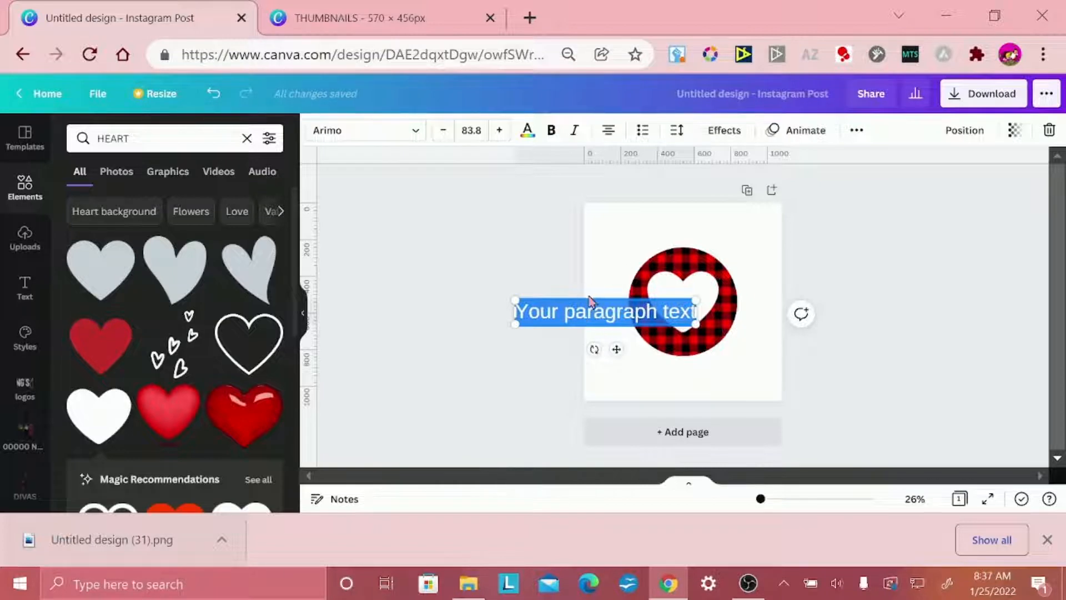
{"action": "left_click_drag", "start_coordinate": [590, 300], "coordinate": [659, 210]}
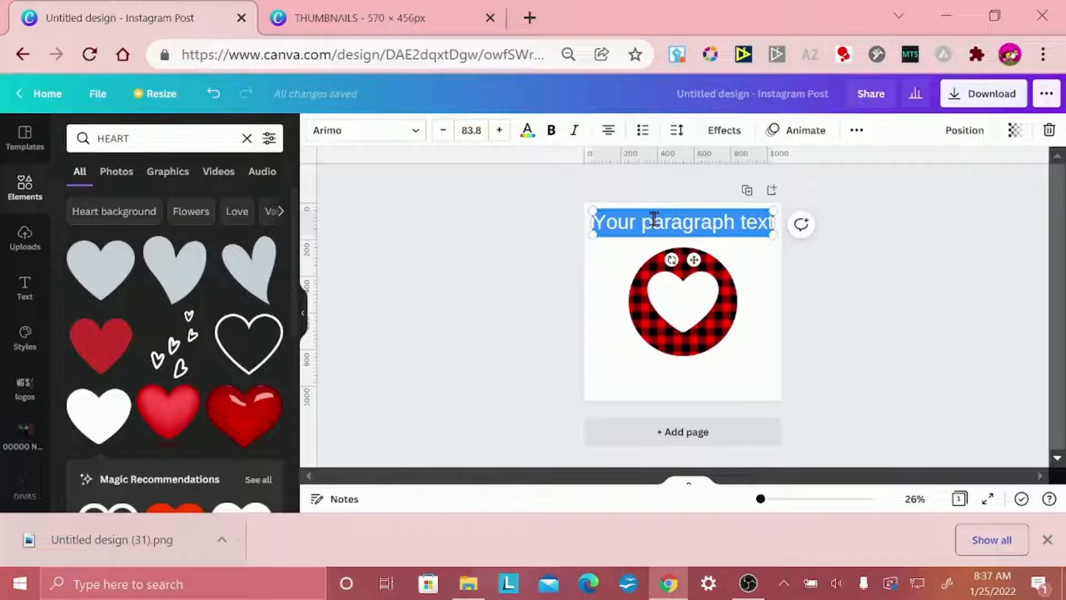
Replace the placeholder text in the text box with "LOVE"
{"action": "key", "text": "BackSpace"}
{"action": "type", "text": "LOVE"}
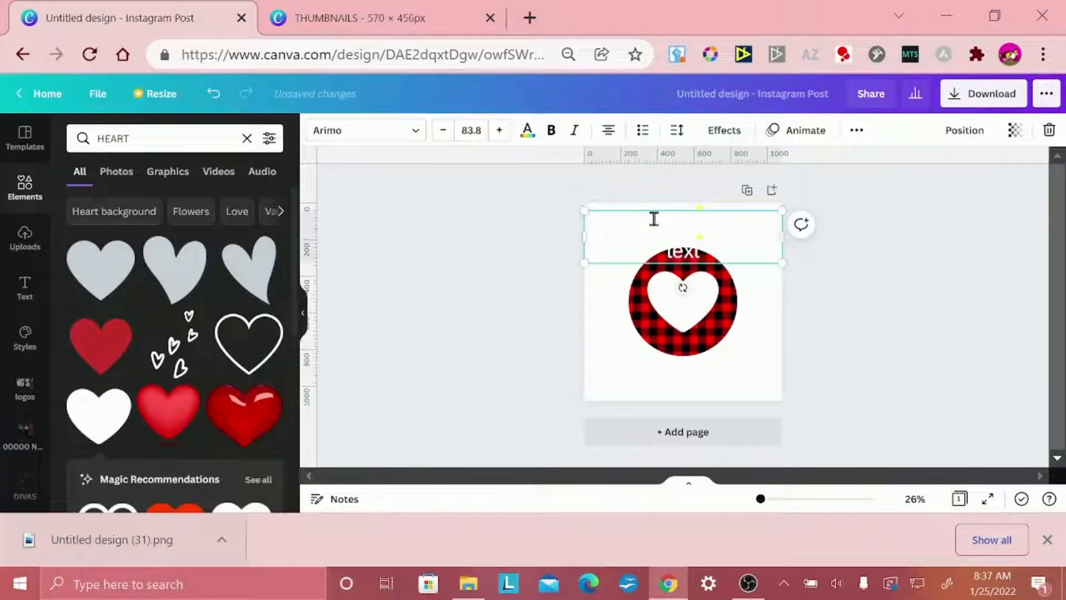
{"action": "key", "text": "ctrl+a"}
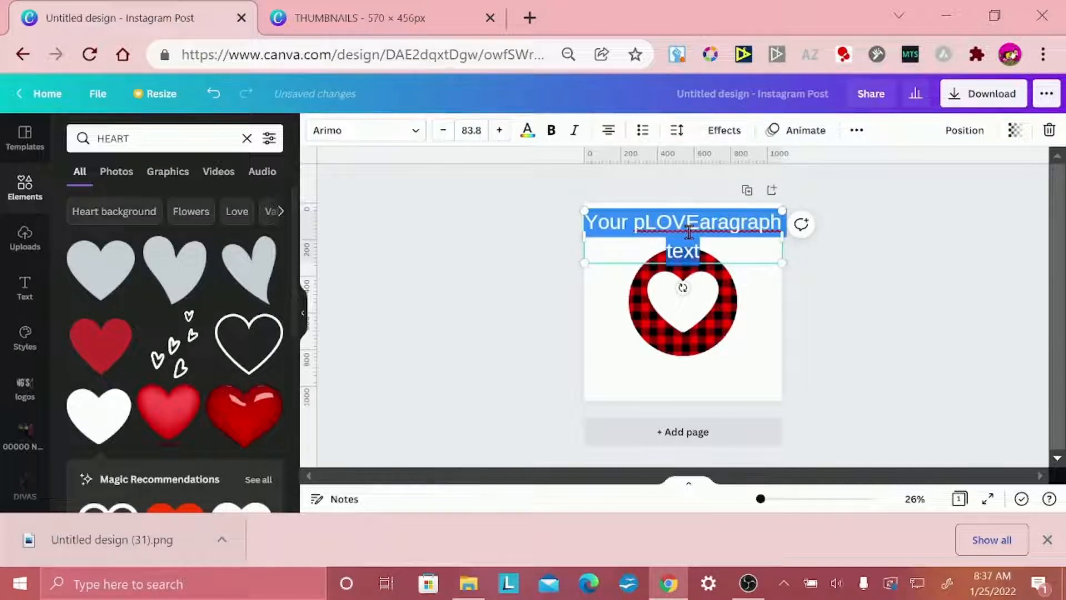
{"action": "key", "text": "BackSpace"}
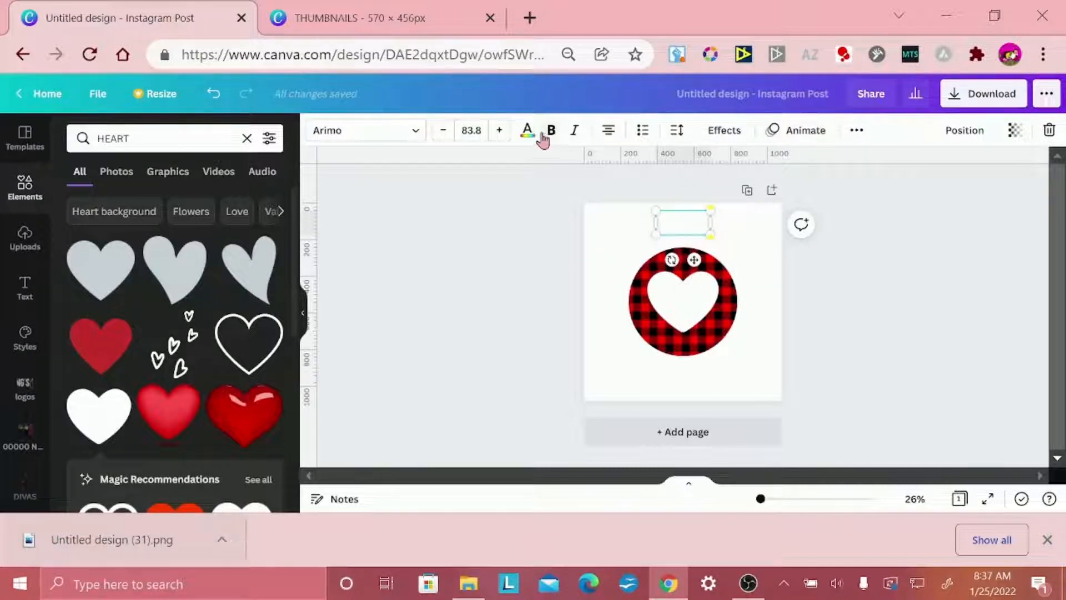
Set the text colour of the text box to black, #000000
{"action": "left_click", "coordinate": [527, 132]}
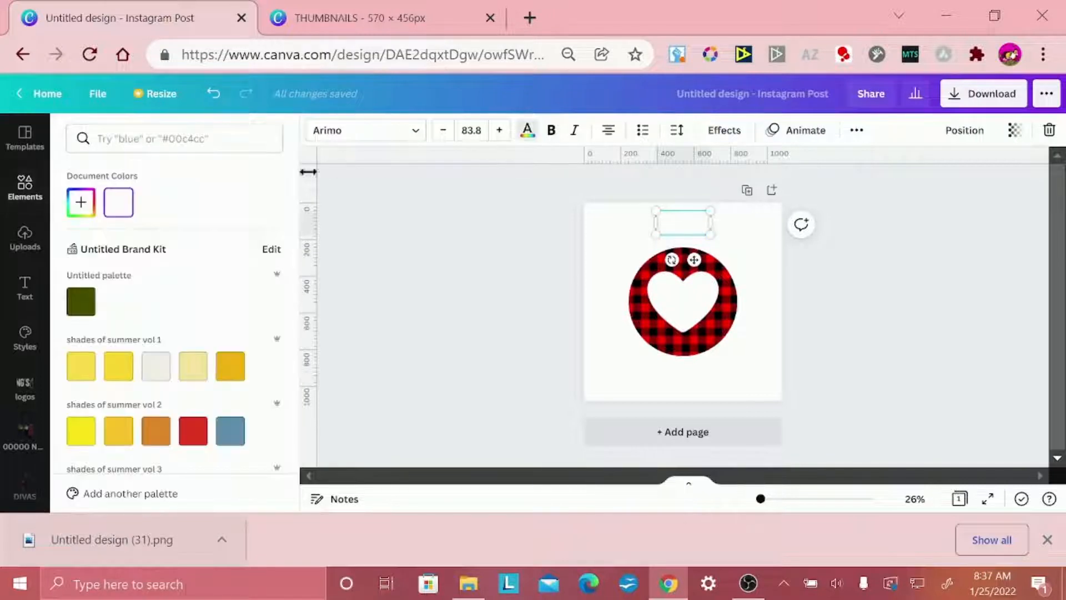
{"action": "left_click", "coordinate": [81, 206]}
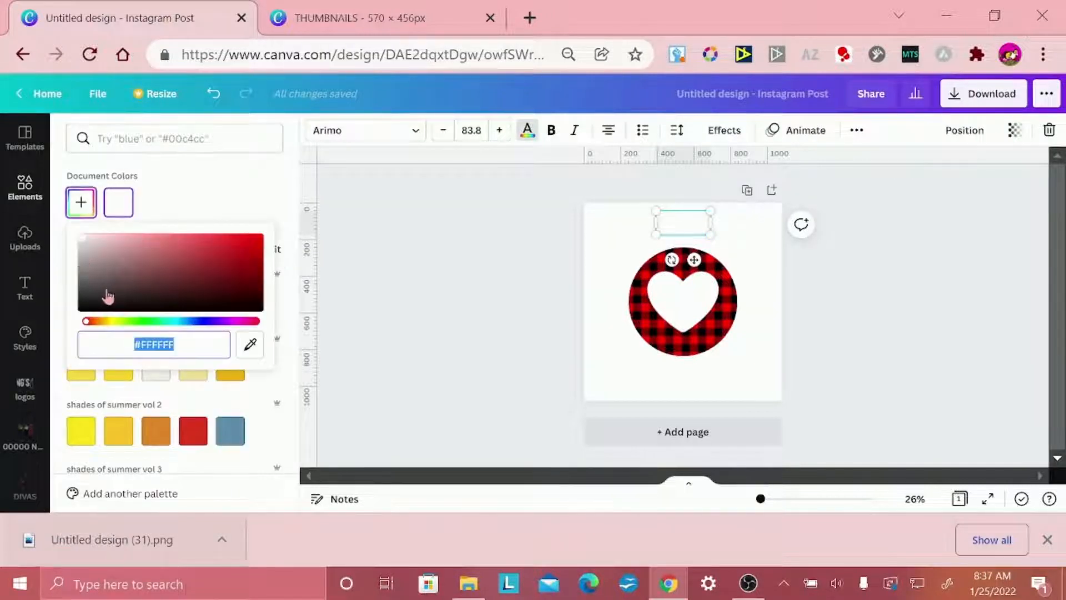
{"action": "left_click", "coordinate": [81, 307]}
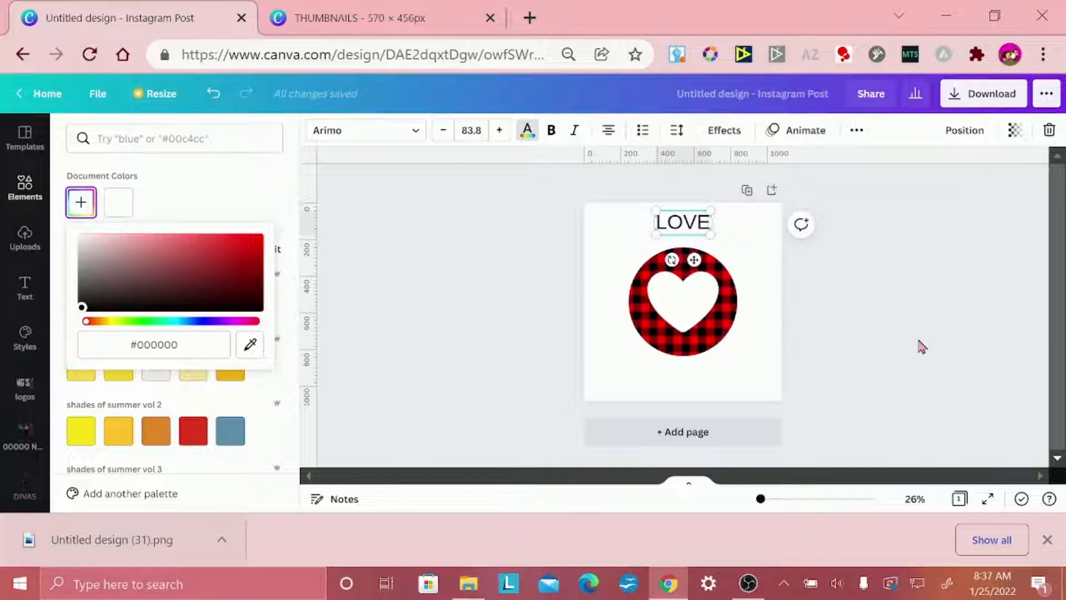
Add a second "LOVE" after the first in the text box, separated by a wide gap of spaces
{"action": "left_click", "coordinate": [694, 220]}
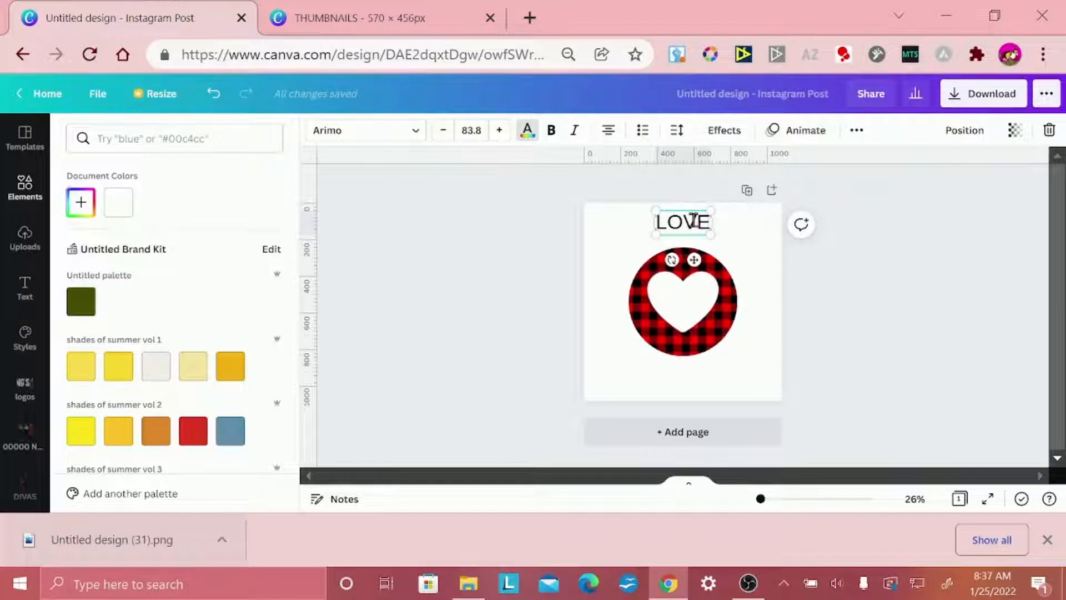
{"action": "left_click", "coordinate": [693, 220]}
{"action": "left_click", "coordinate": [698, 218]}
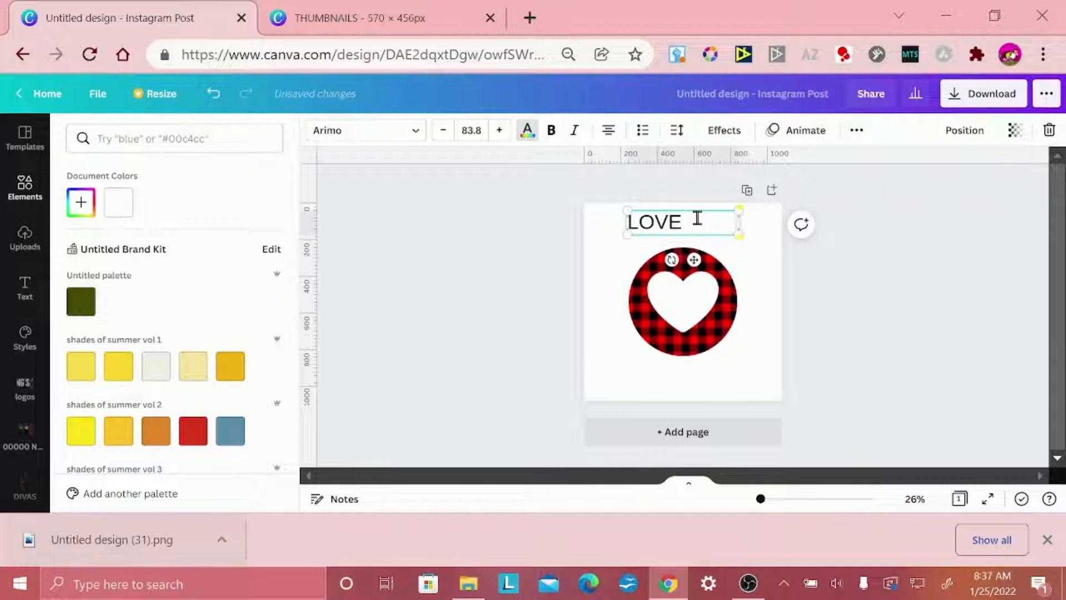
{"action": "type", "text": "LVE"}
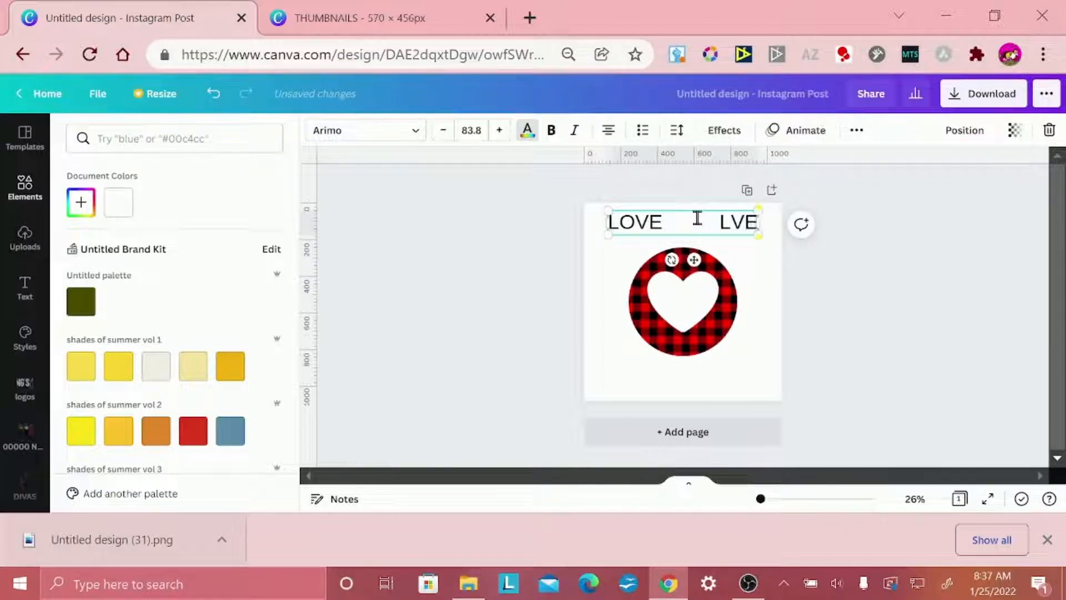
{"action": "key", "text": "BackSpace"}
{"action": "key", "text": "BackSpace"}
{"action": "type", "text": "OVE"}
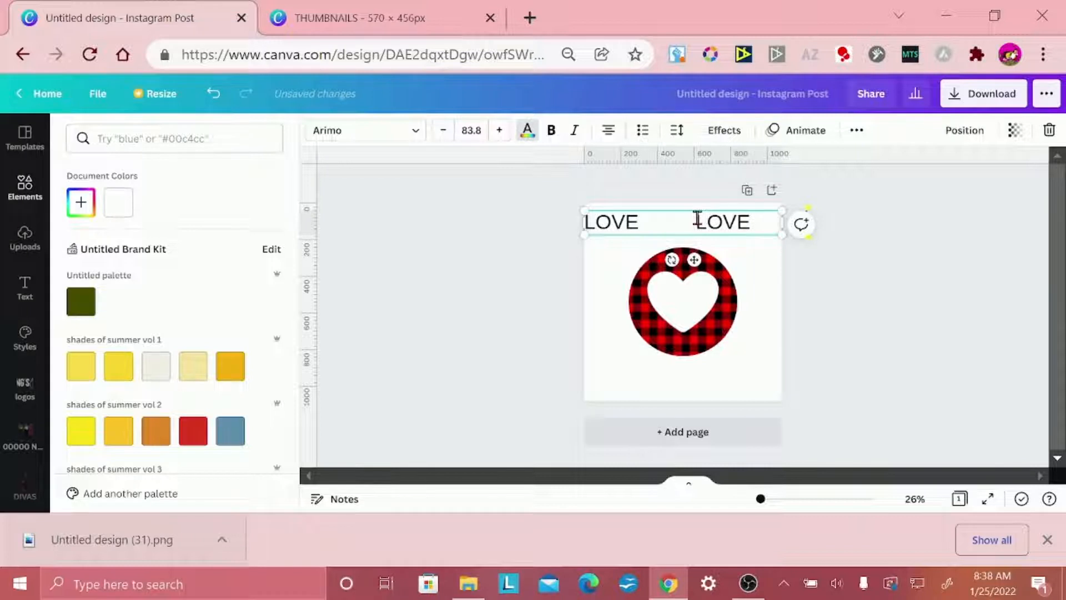
Add two more spaced "LOVE" words, widen the text box until all four fit on one line, and shift it left
{"action": "key", "text": "Return"}
{"action": "type", "text": "LOVE            "}
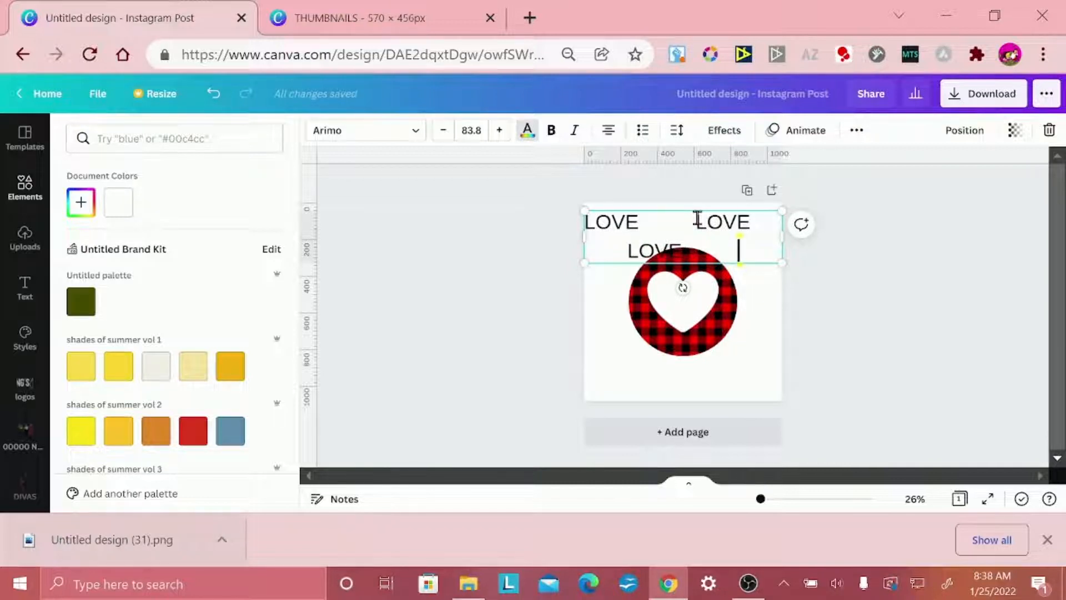
{"action": "type", "text": "  LOVE"}
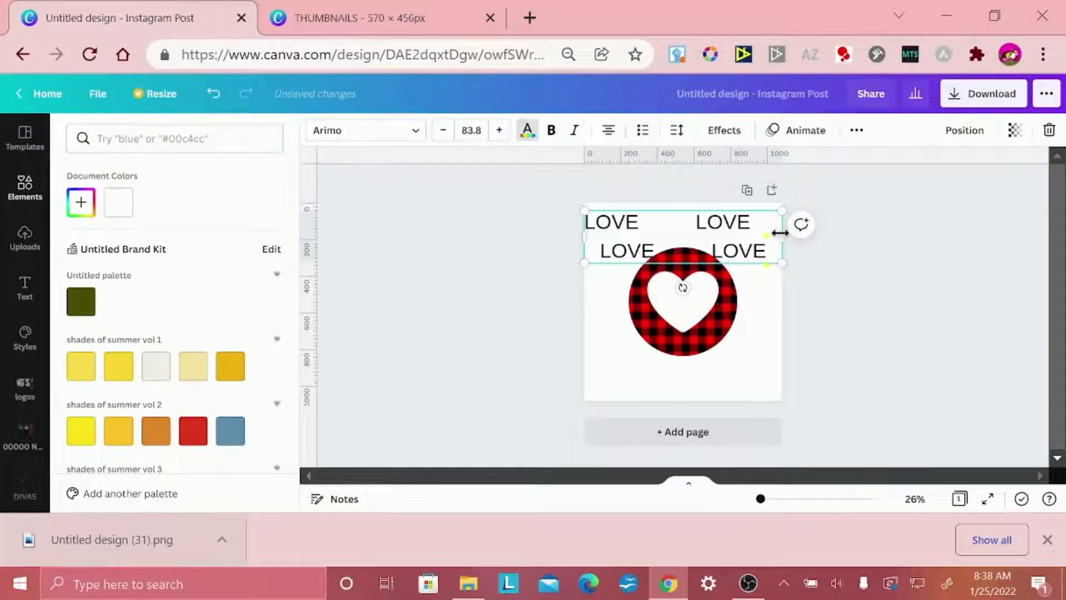
{"action": "left_click_drag", "start_coordinate": [783, 233], "coordinate": [997, 236]}
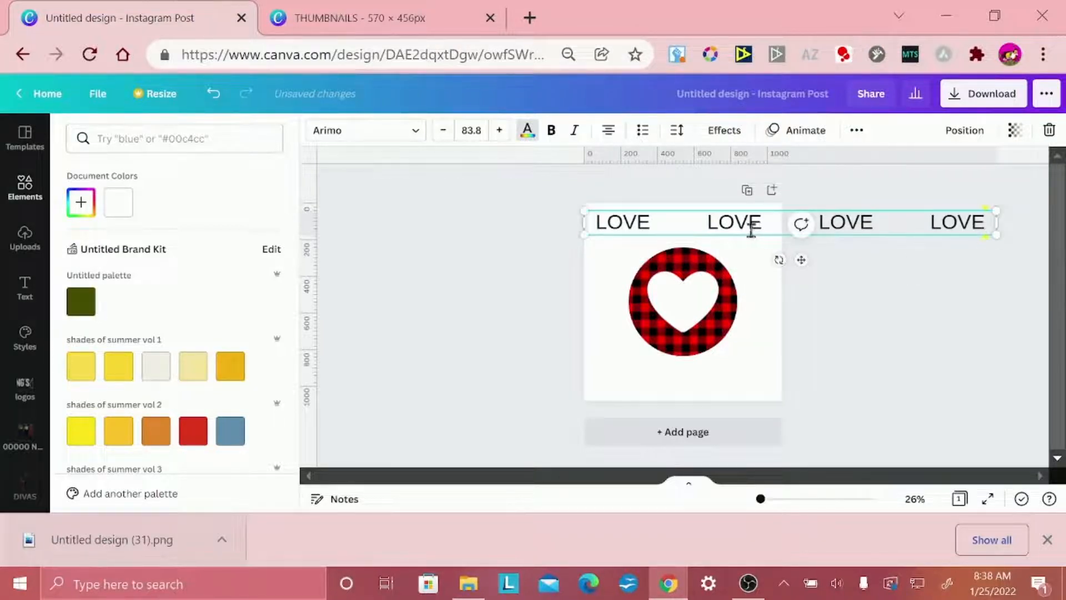
{"action": "left_click_drag", "start_coordinate": [750, 236], "coordinate": [711, 241]}
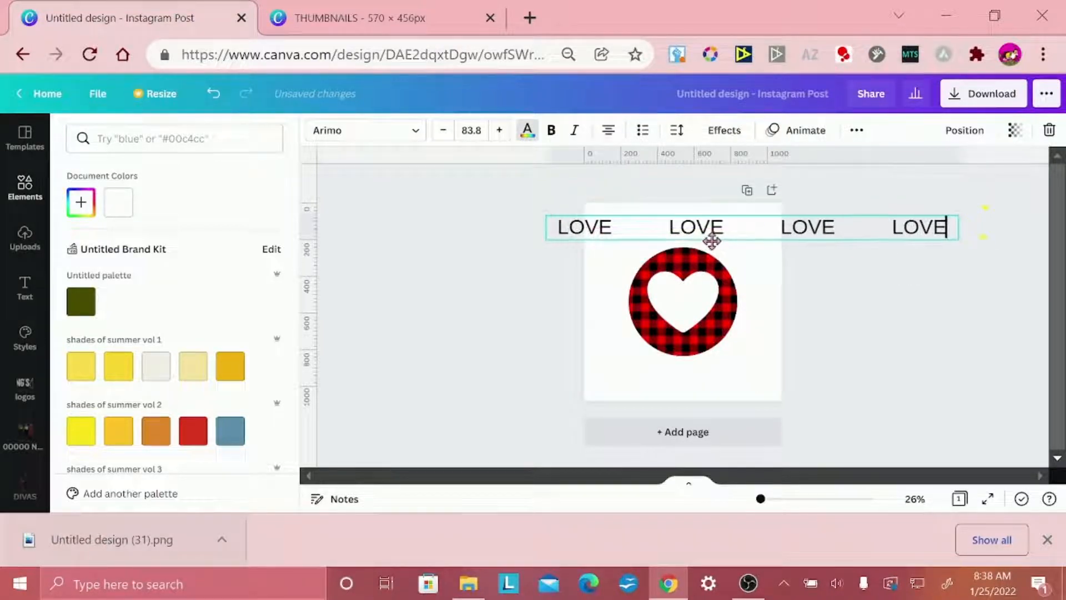
Apply the Background effect and the Curve shape to the row of "LOVE" words
{"action": "left_click", "coordinate": [728, 137]}
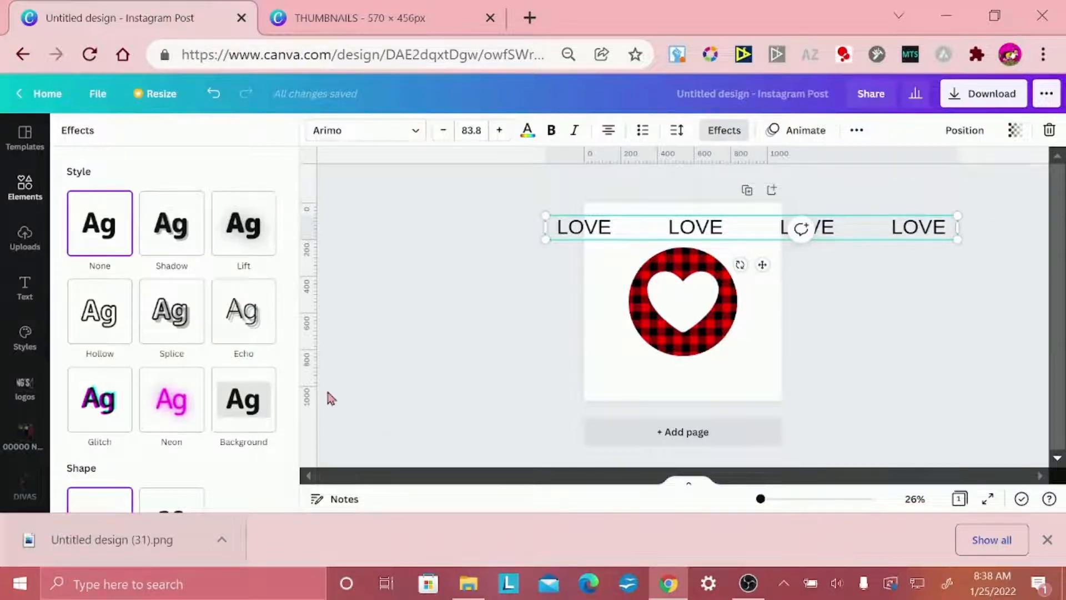
{"action": "left_click", "coordinate": [244, 414]}
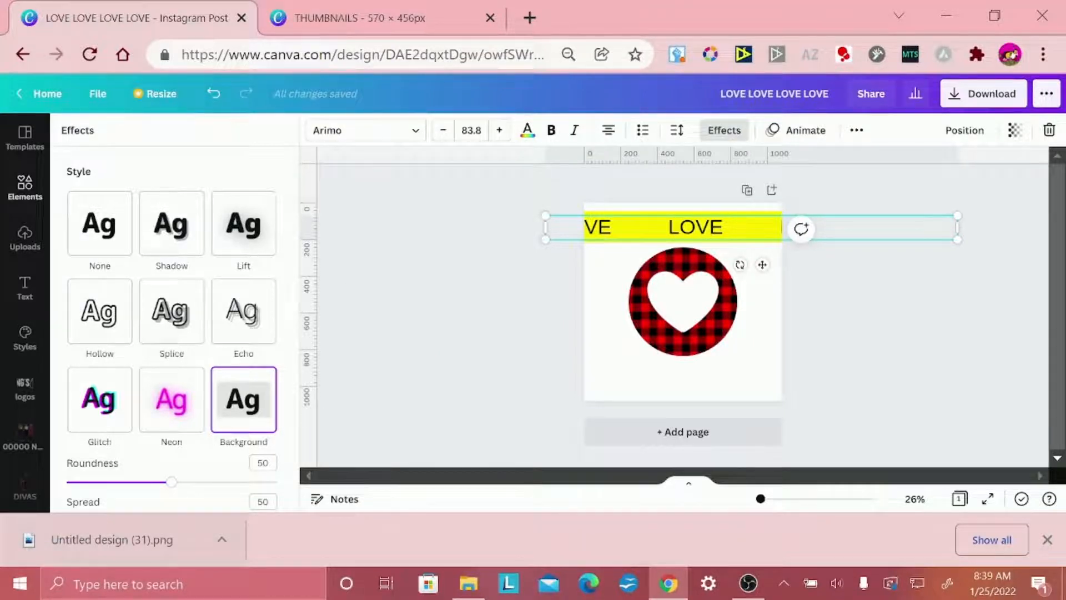
{"action": "scroll", "coordinate": [173, 328], "scroll_direction": "down", "scroll_amount": 3}
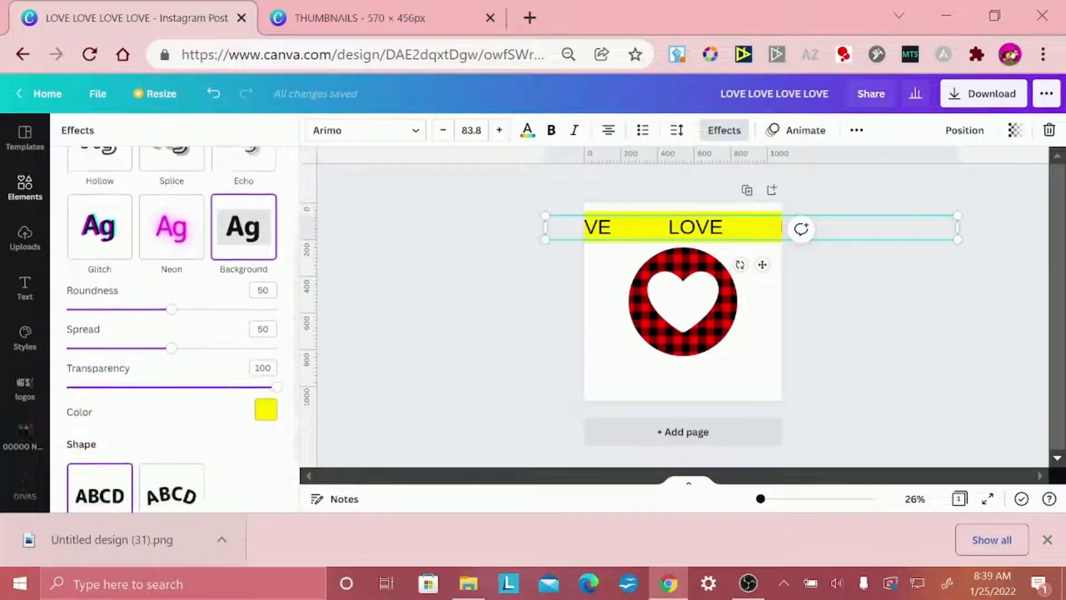
{"action": "scroll", "coordinate": [172, 327], "scroll_direction": "down", "scroll_amount": 1}
{"action": "scroll", "coordinate": [172, 328], "scroll_direction": "down", "scroll_amount": 1}
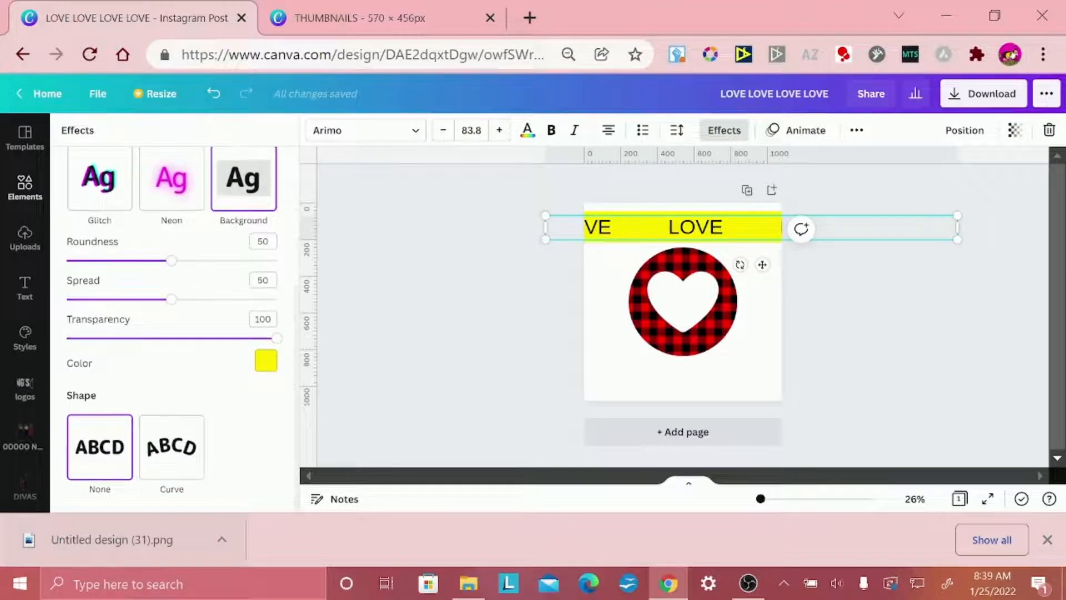
{"action": "left_click", "coordinate": [172, 447]}
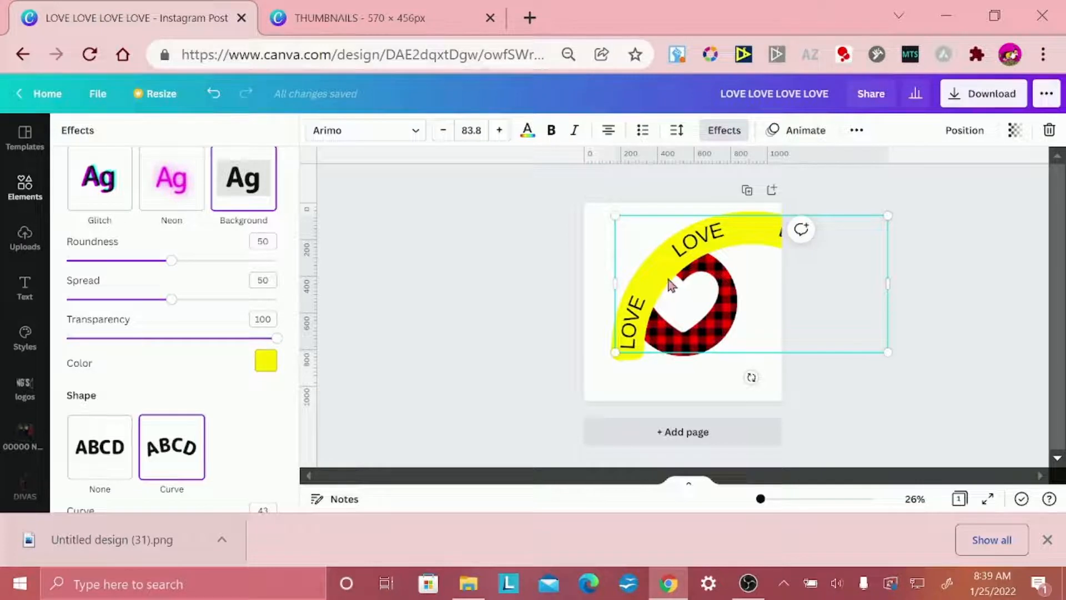
Move the curved text left over the plaid circle and raise its Curve value to 73 to form a ring
{"action": "left_click_drag", "start_coordinate": [672, 285], "coordinate": [615, 268]}
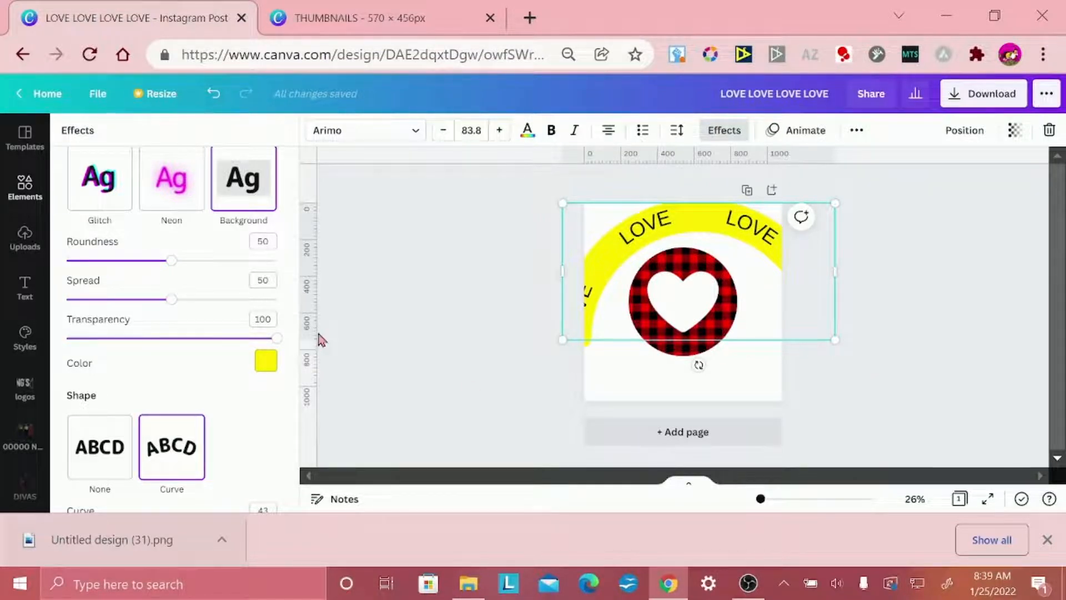
{"action": "scroll", "coordinate": [172, 328], "scroll_direction": "down", "scroll_amount": 1}
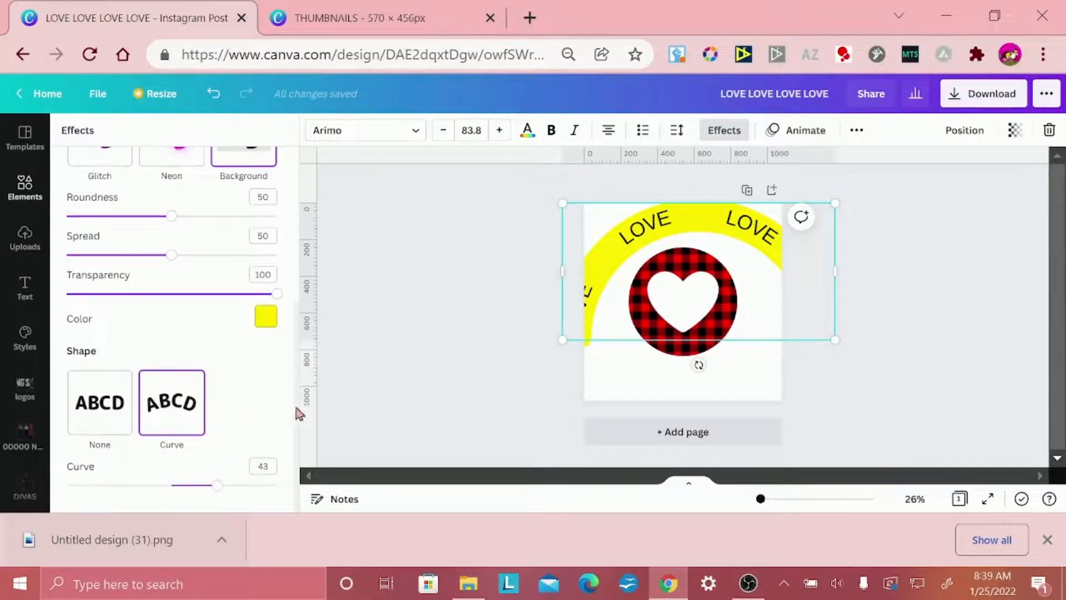
{"action": "left_click_drag", "start_coordinate": [217, 491], "coordinate": [250, 486]}
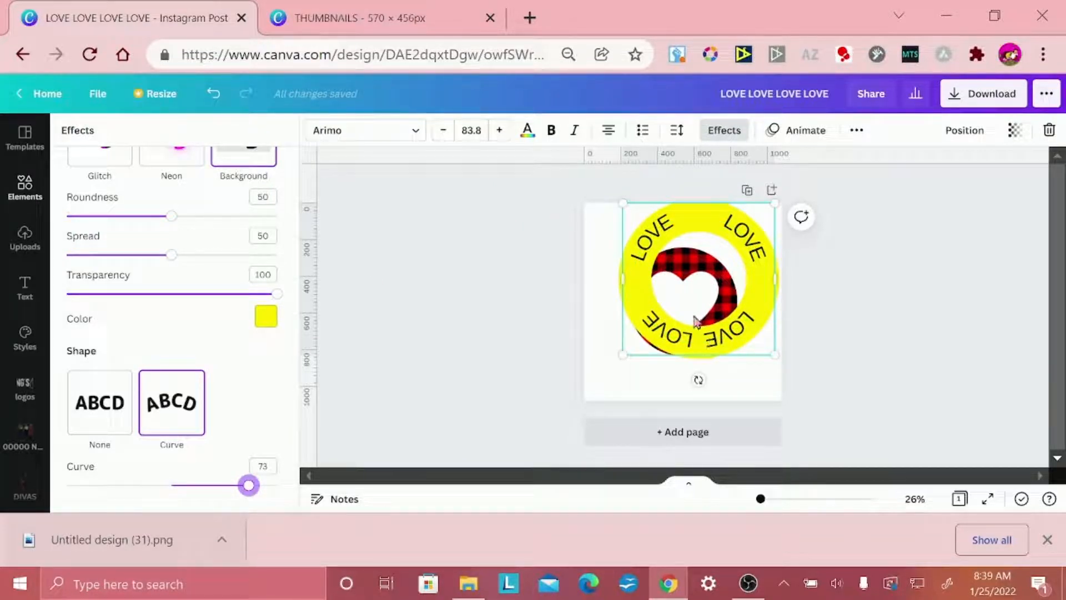
Move the "LOVE" ring over the plaid circle, align it to the page's center and middle, and set its background Roundness to 21
{"action": "left_click_drag", "start_coordinate": [688, 346], "coordinate": [678, 354]}
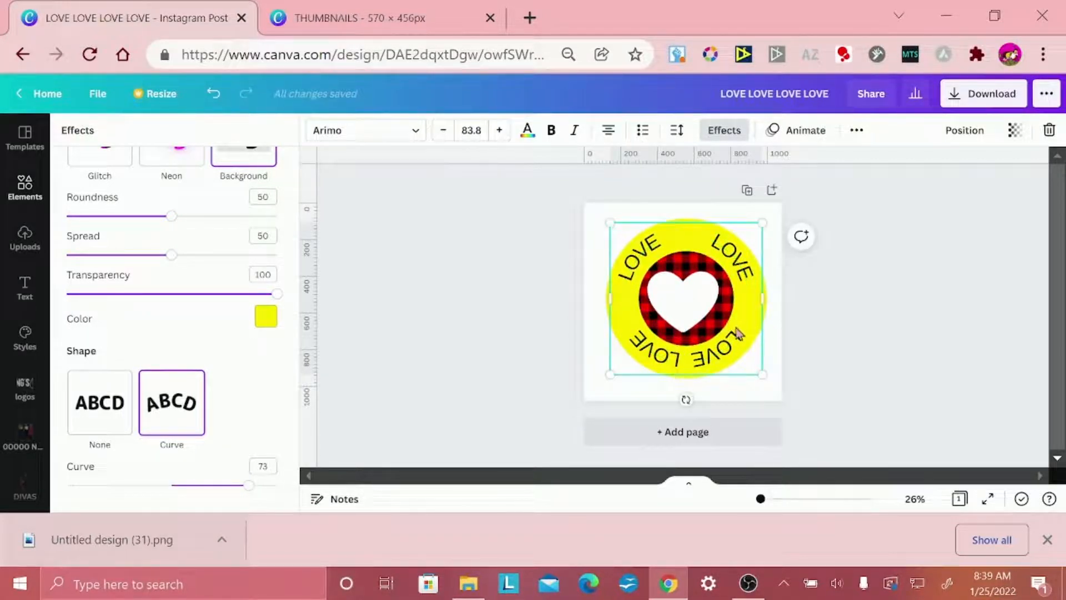
{"action": "left_click_drag", "start_coordinate": [743, 340], "coordinate": [731, 331]}
{"action": "left_click", "coordinate": [959, 134]}
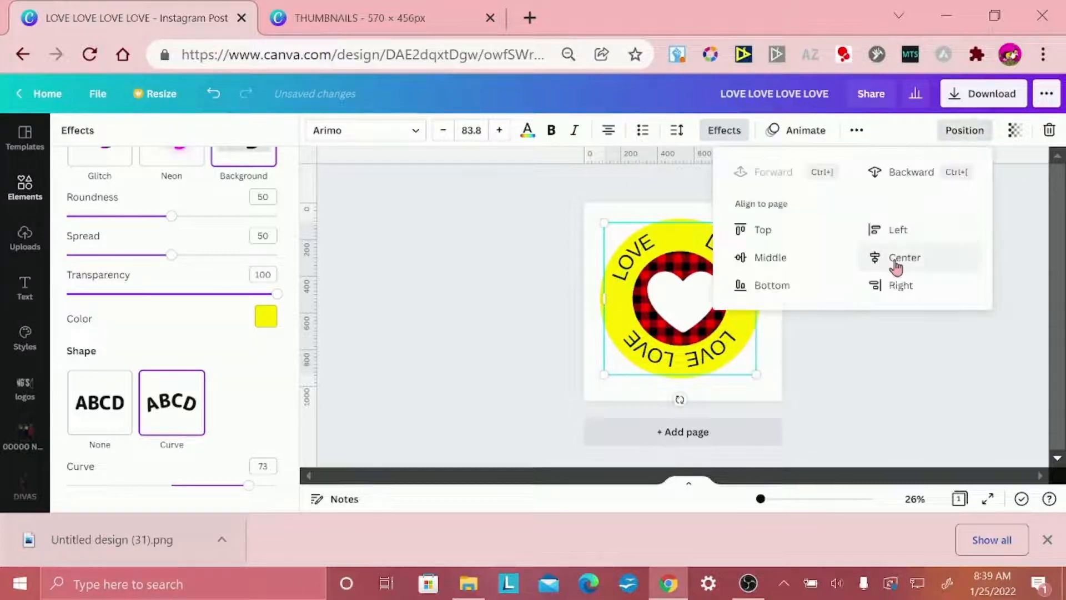
{"action": "left_click", "coordinate": [896, 264]}
{"action": "left_click", "coordinate": [771, 257]}
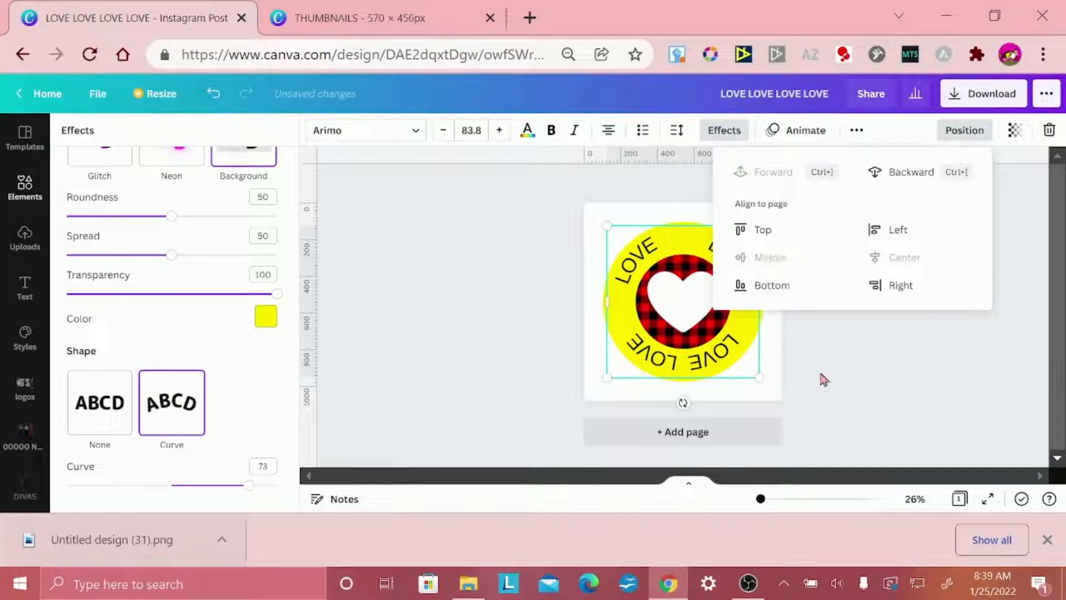
{"action": "left_click", "coordinate": [864, 384]}
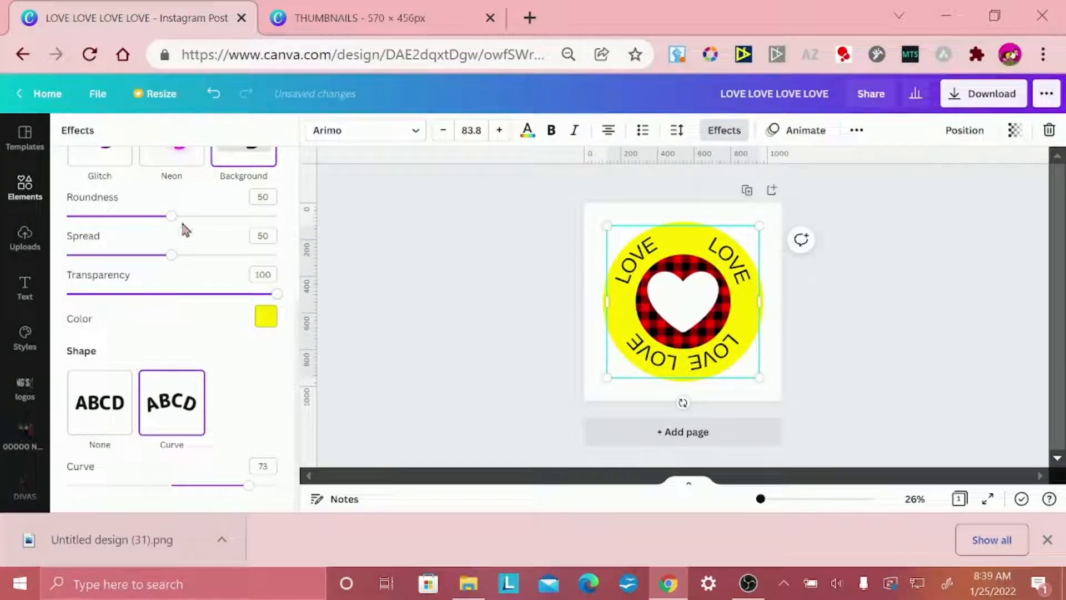
{"action": "left_click_drag", "start_coordinate": [170, 216], "coordinate": [111, 217]}
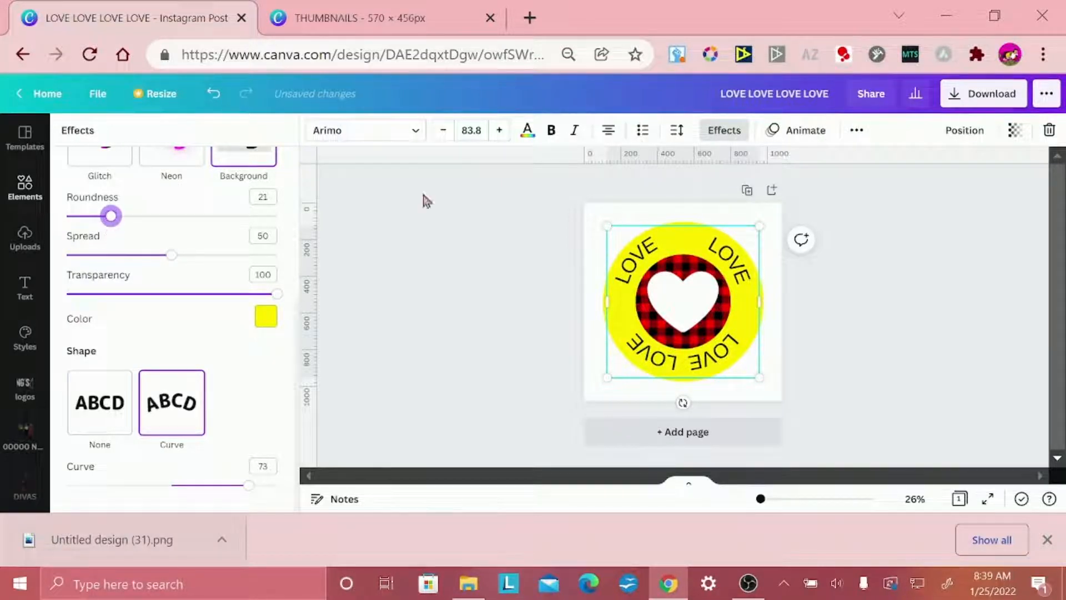
Replace the ring's text with four "LOVE" words separated by wide gaps of spaces
{"action": "left_click", "coordinate": [697, 360]}
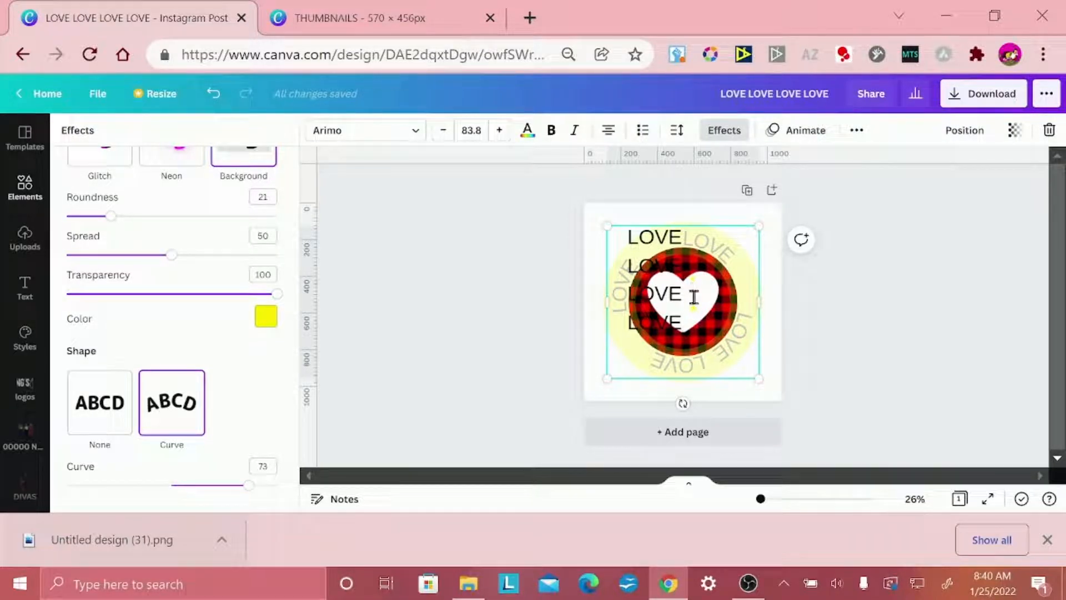
{"action": "key", "text": "ctrl+a"}
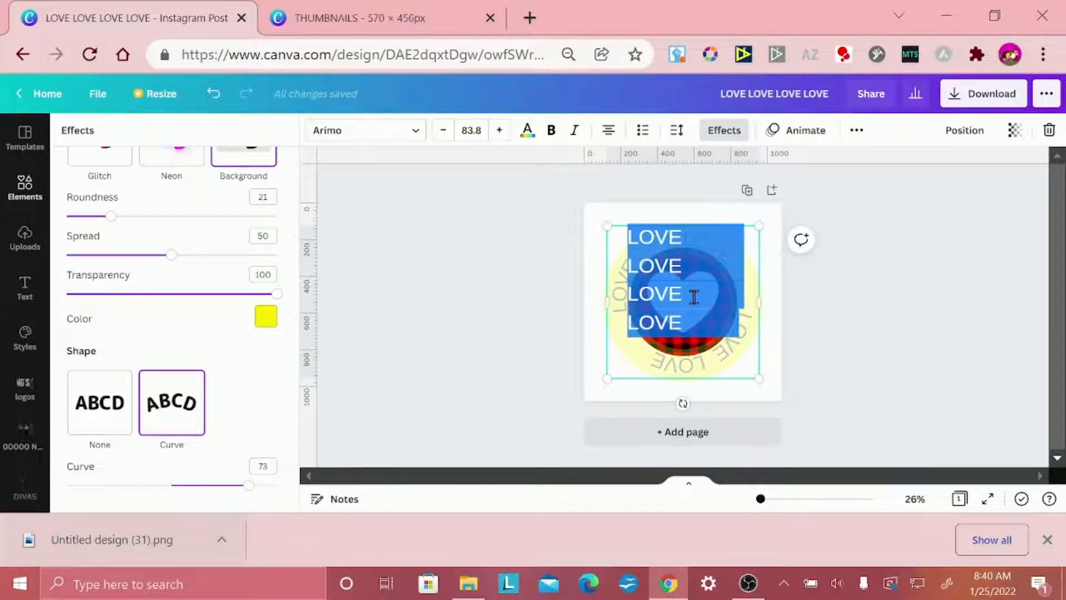
{"action": "type", "text": "LOVE              "}
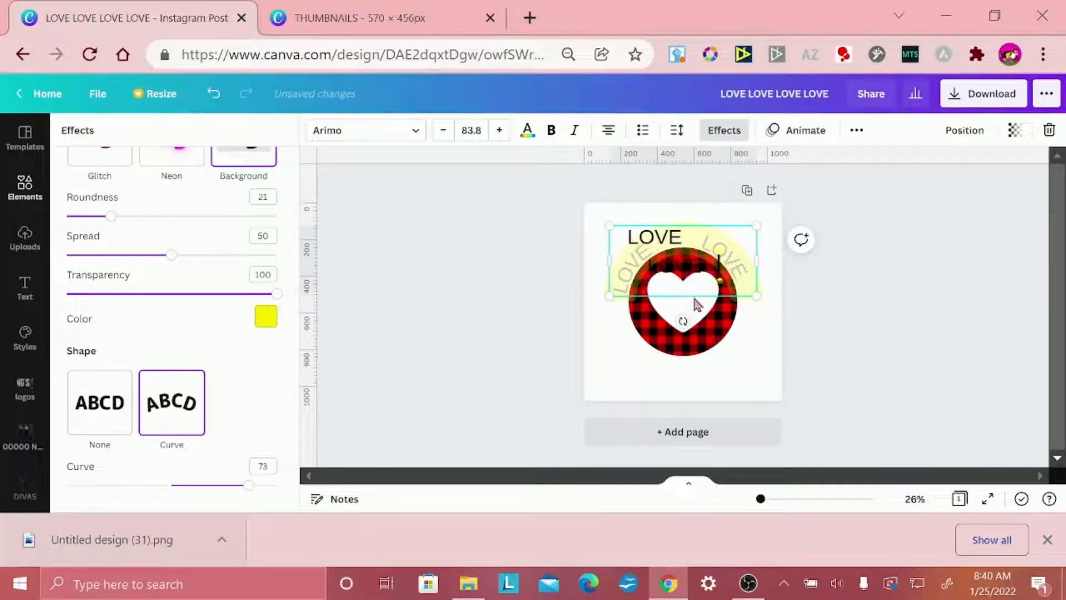
{"action": "type", "text": "         LOVE"}
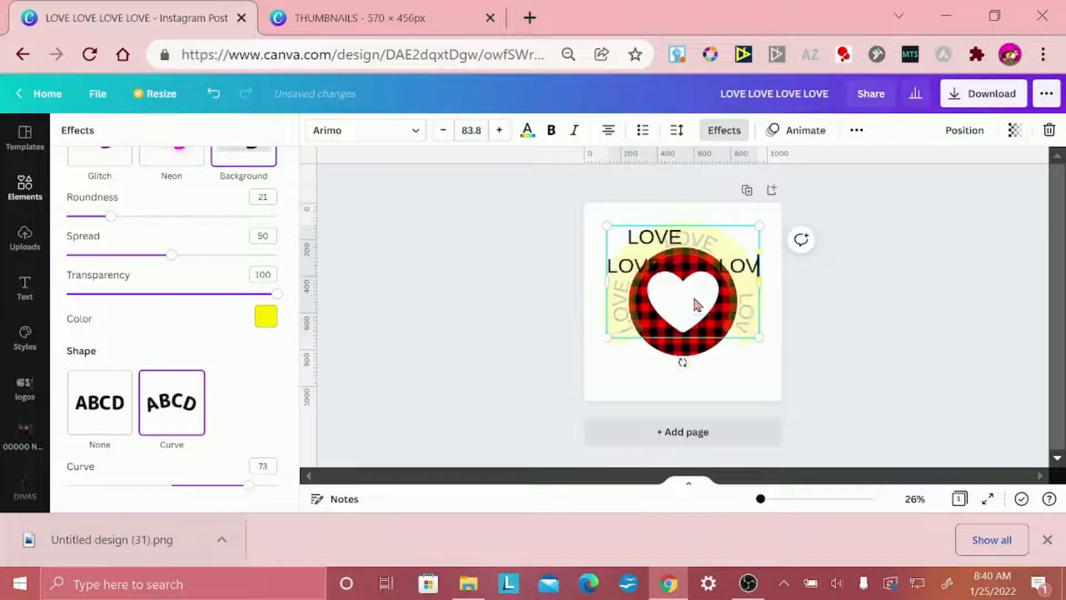
{"action": "type", "text": "            LO"}
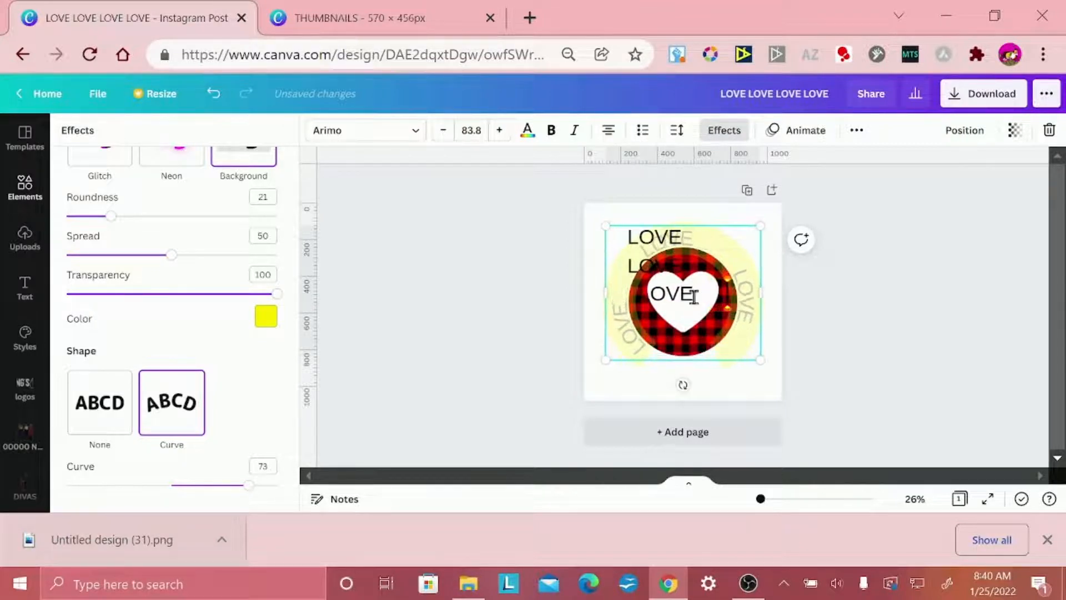
{"action": "type", "text": "VE"}
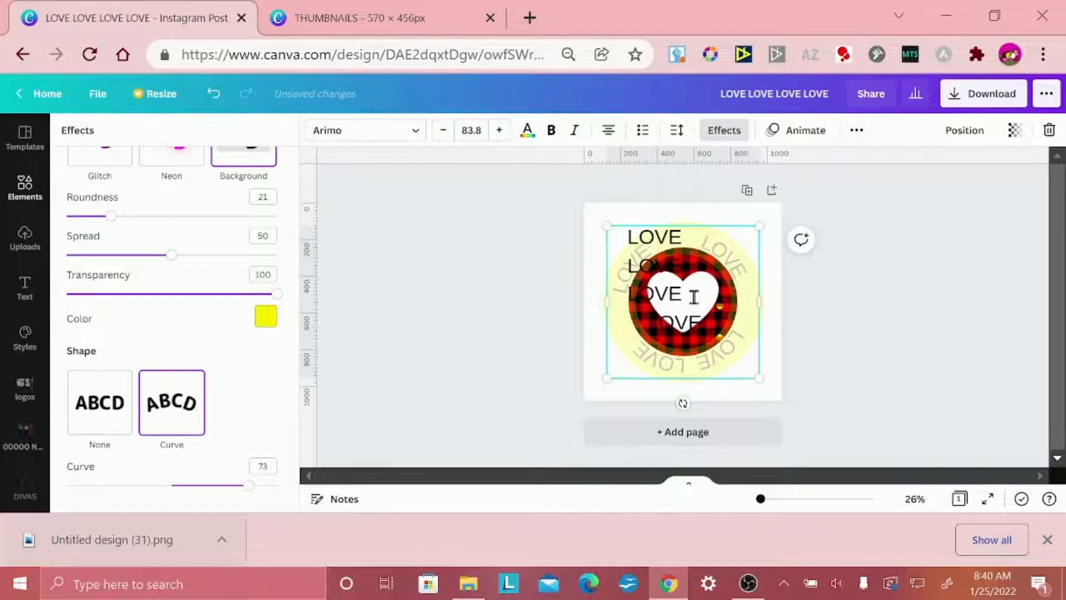
Delete the fourth "LOVE" from the curved text, keeping three spaced words, and finish editing
{"action": "key", "text": "BackSpace"}
{"action": "key", "text": "BackSpace"}
{"action": "key", "text": "BackSpace"}
{"action": "key", "text": "BackSpace"}
{"action": "key", "text": "BackSpace"}
{"action": "key", "text": "BackSpace"}
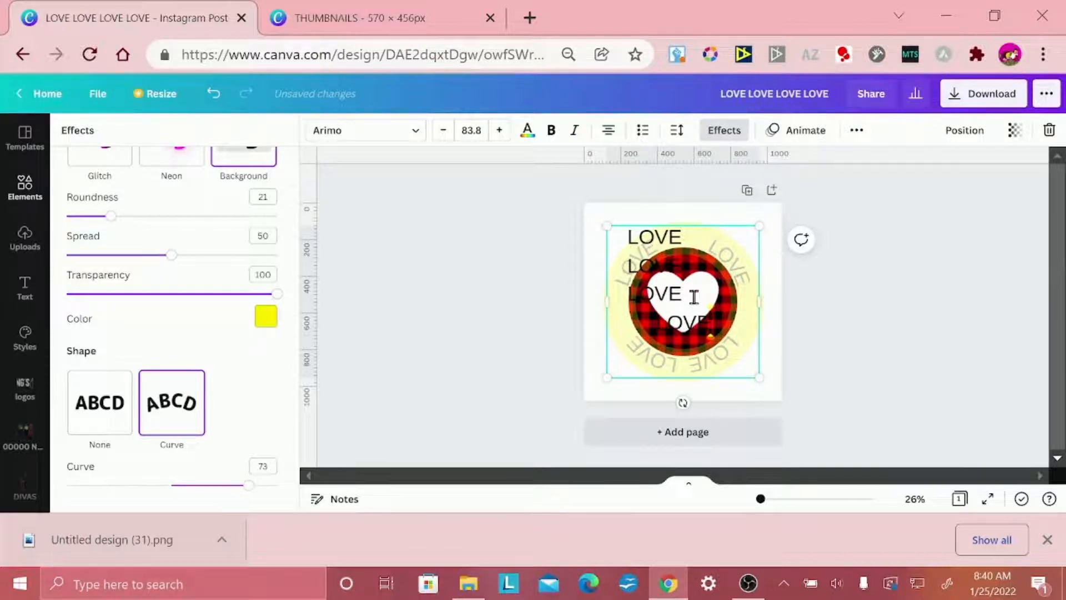
{"action": "key", "text": "BackSpace"}
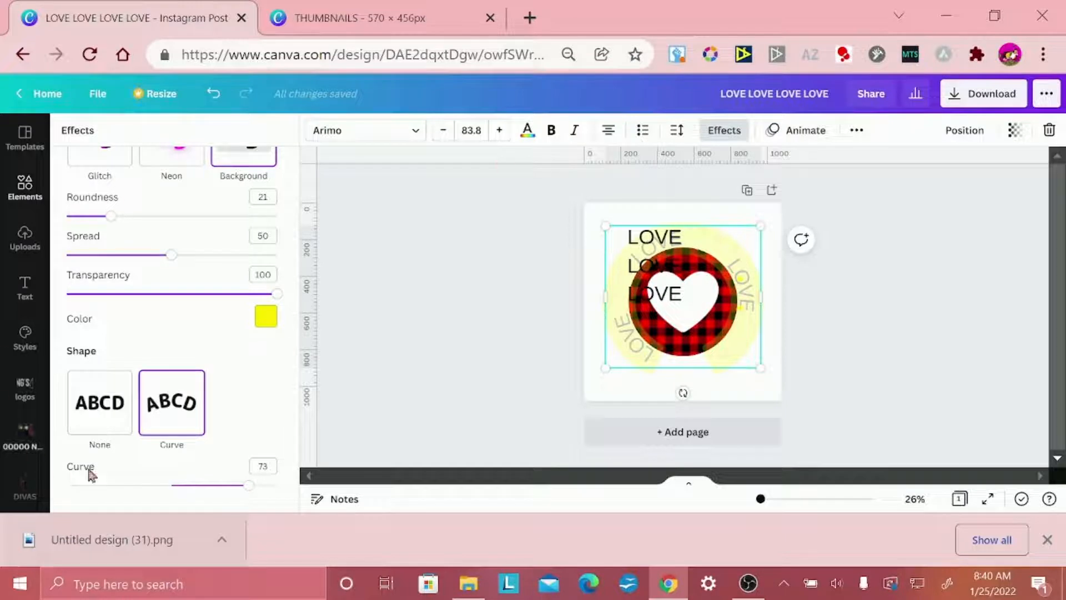
{"action": "left_click", "coordinate": [435, 376]}
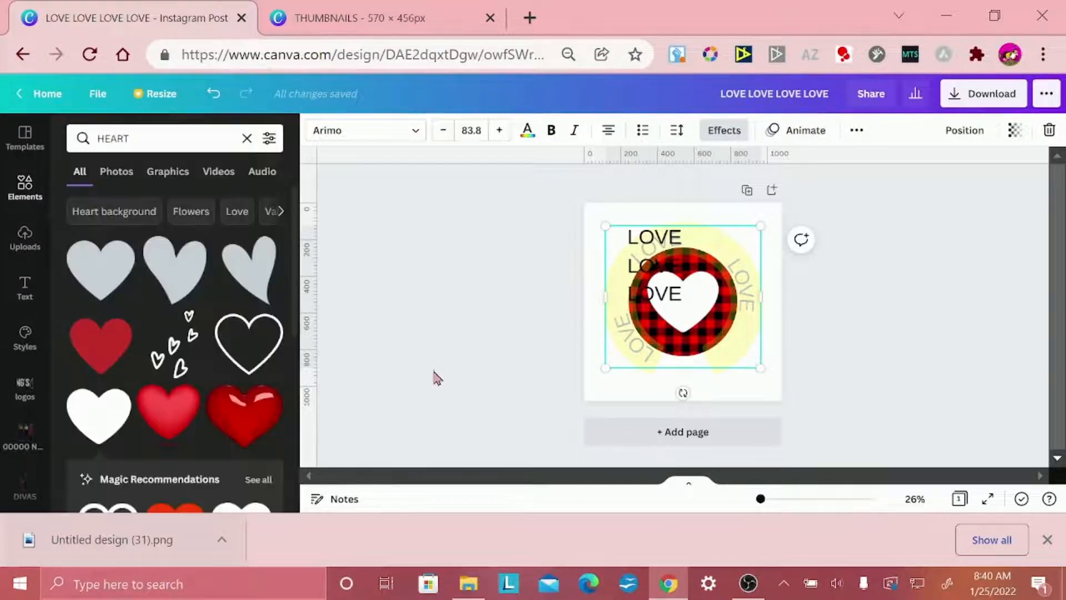
Raise the Curve value of the three-word "LOVE" text to 84 to close the yellow ring
{"action": "left_click", "coordinate": [730, 356]}
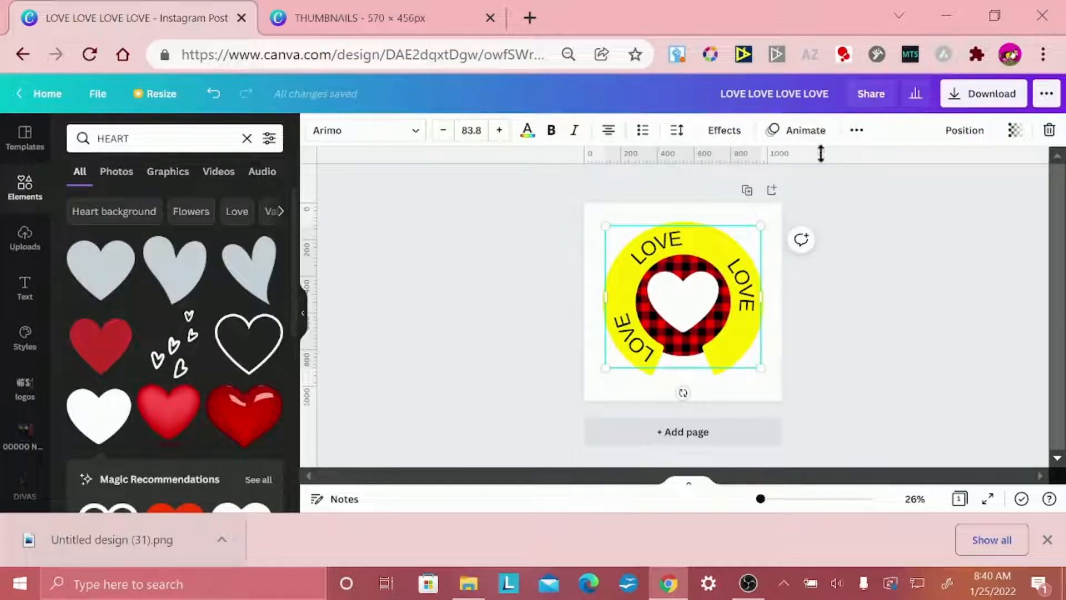
{"action": "left_click", "coordinate": [728, 130]}
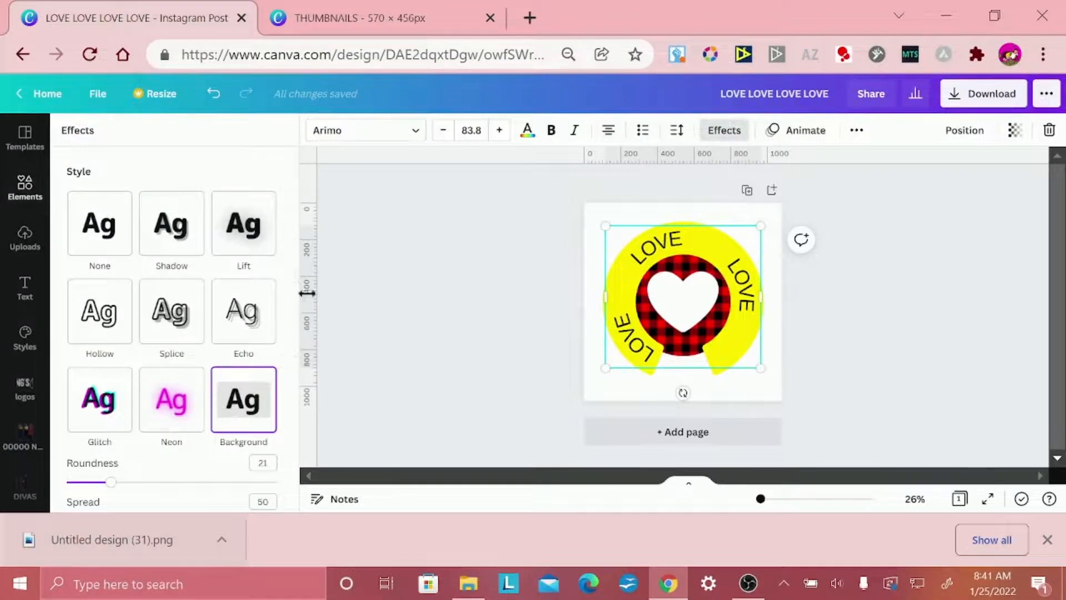
{"action": "scroll", "coordinate": [290, 369], "scroll_direction": "down", "scroll_amount": 2}
{"action": "scroll", "coordinate": [290, 368], "scroll_direction": "down", "scroll_amount": 3}
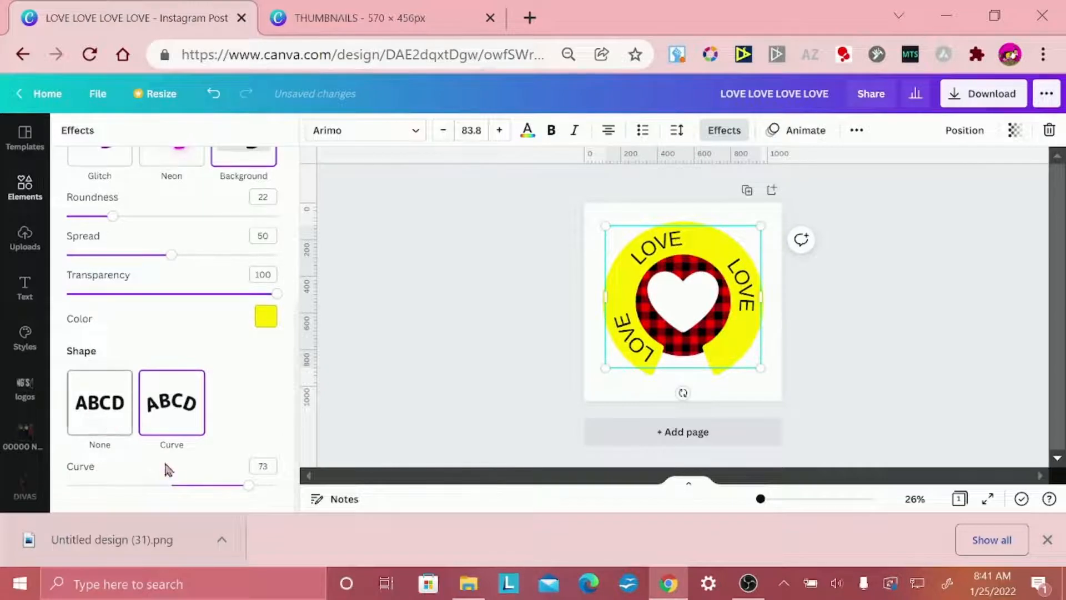
{"action": "left_click_drag", "start_coordinate": [249, 490], "coordinate": [259, 486]}
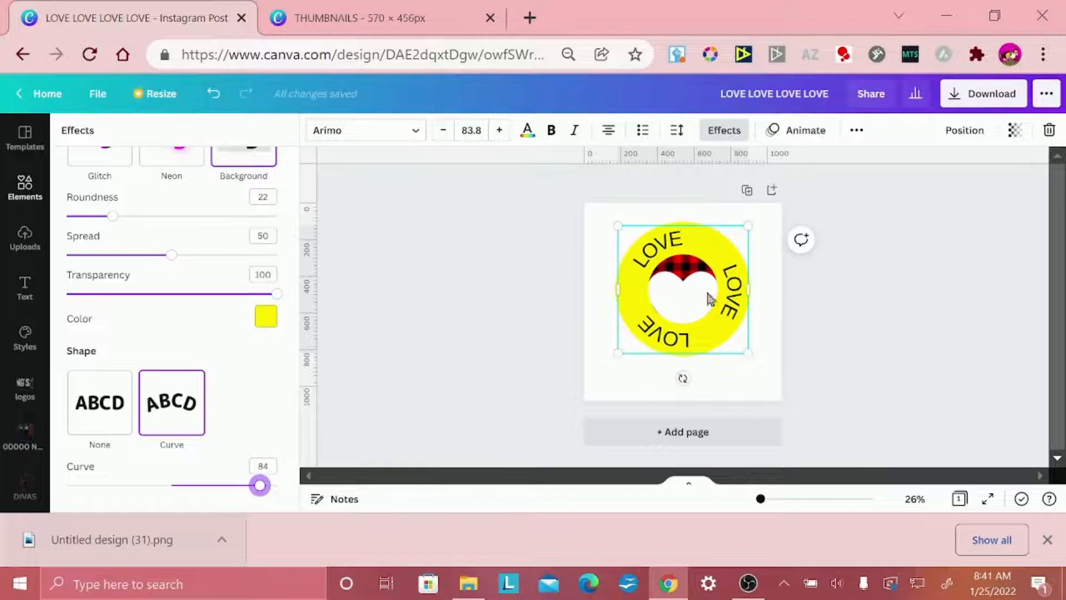
Enlarge the "LOVE" ring to a font size of about 123 and reposition it around the plaid circle
{"action": "left_click_drag", "start_coordinate": [751, 358], "coordinate": [784, 402]}
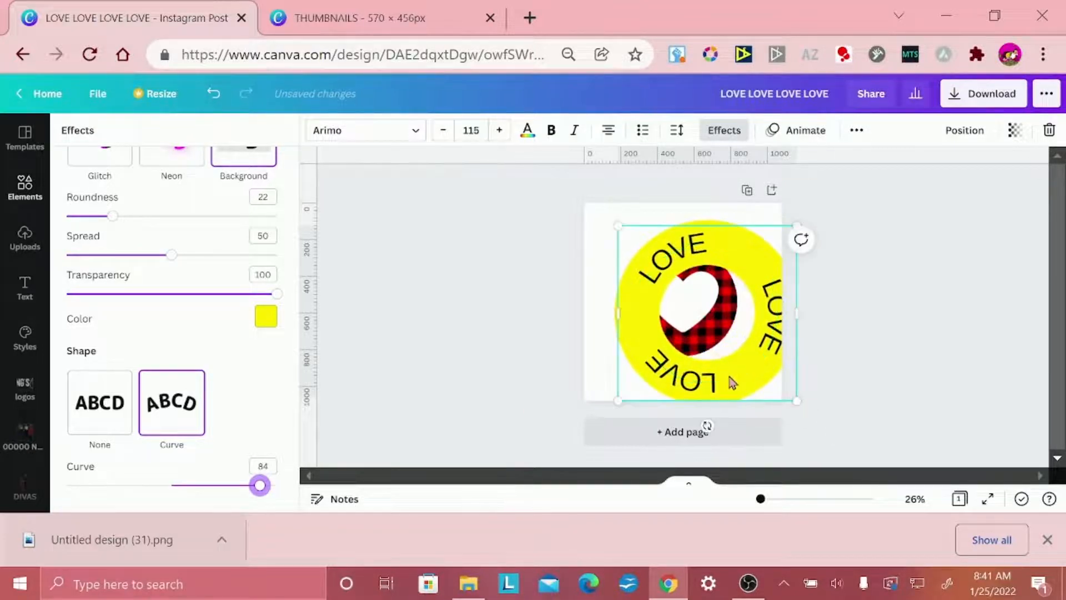
{"action": "left_click_drag", "start_coordinate": [729, 383], "coordinate": [705, 364]}
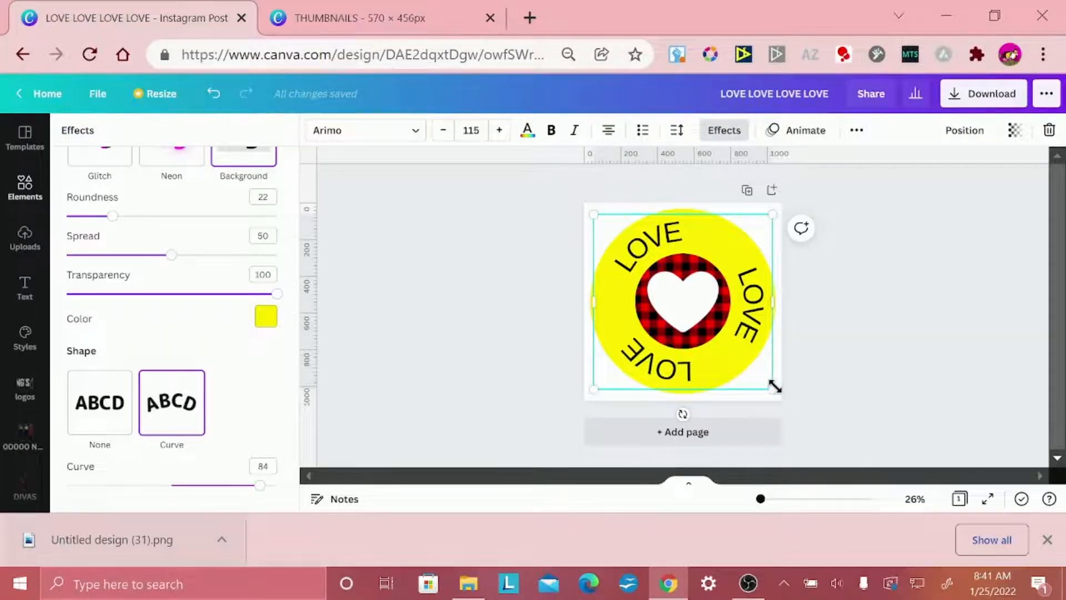
{"action": "left_click_drag", "start_coordinate": [774, 386], "coordinate": [790, 398]}
{"action": "left_click_drag", "start_coordinate": [737, 360], "coordinate": [730, 344]}
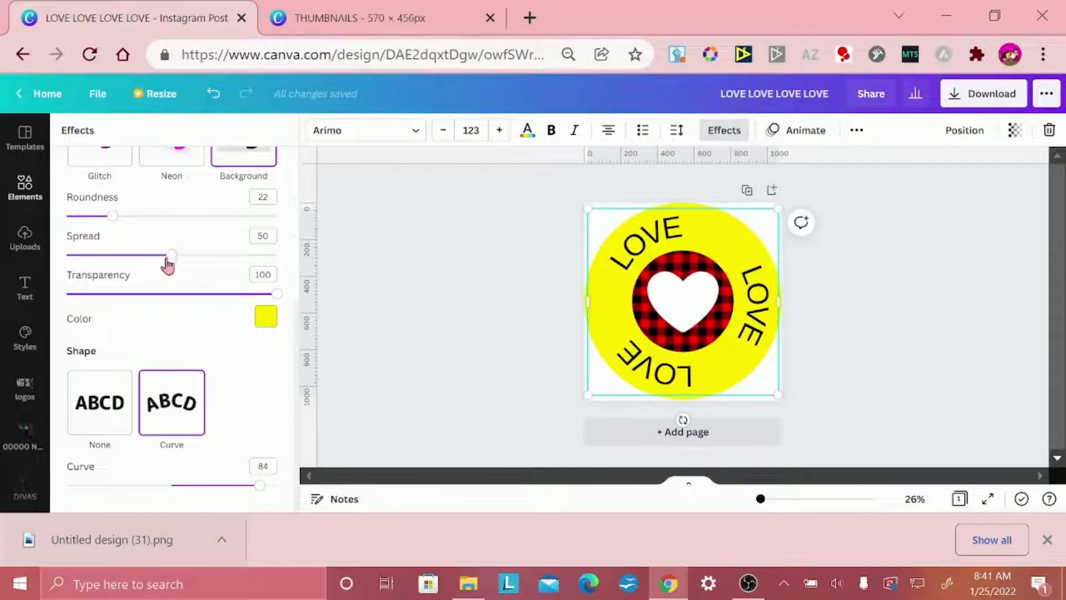
Reduce the Spread of the ring's yellow background to 0
{"action": "left_click_drag", "start_coordinate": [171, 257], "coordinate": [47, 267]}
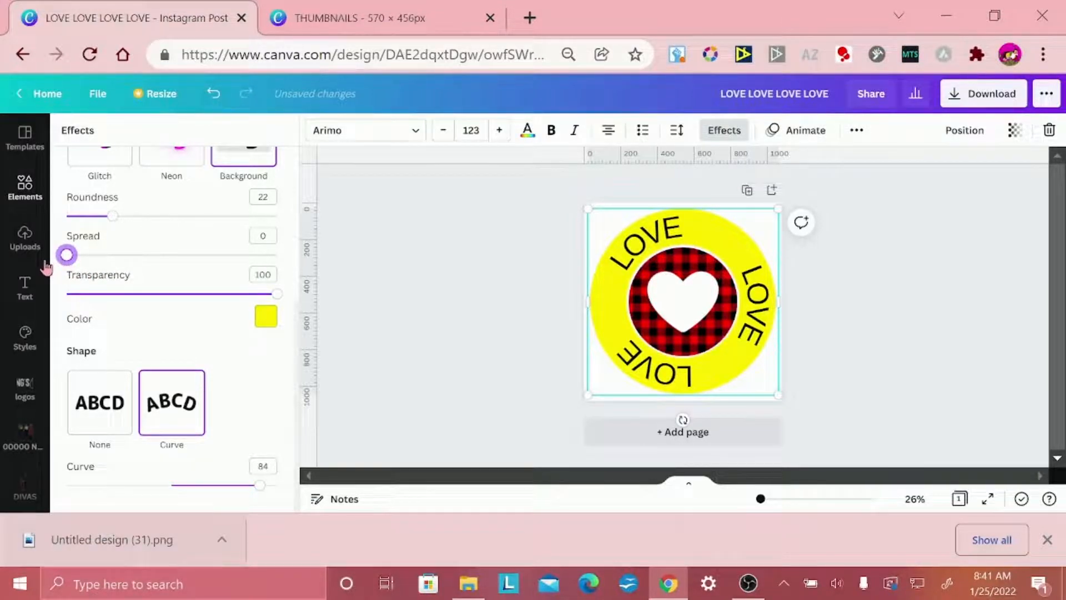
{"action": "left_click", "coordinate": [734, 361]}
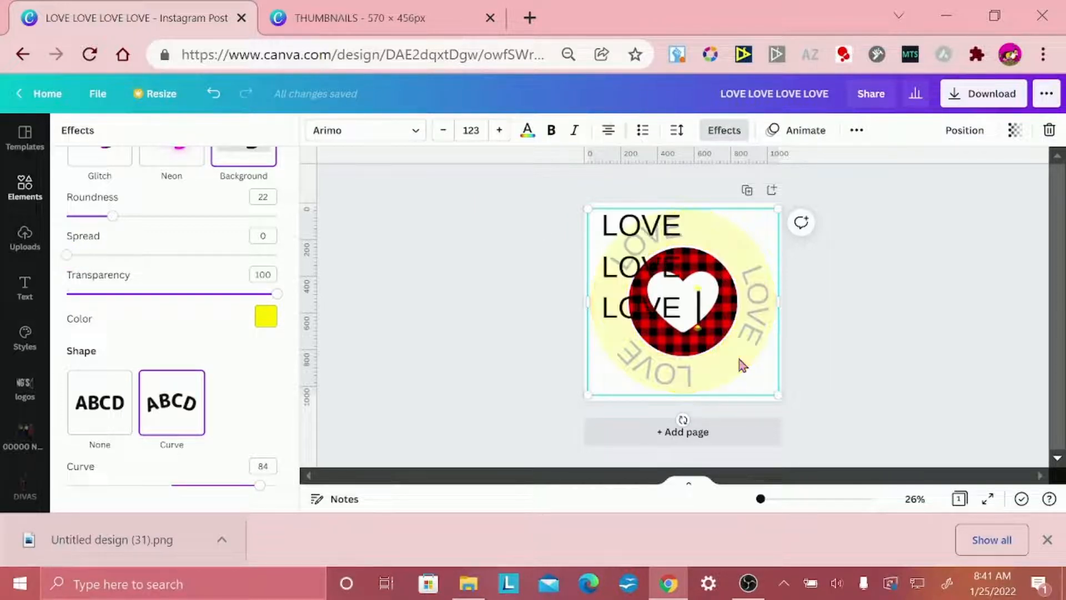
{"action": "left_click", "coordinate": [833, 365]}
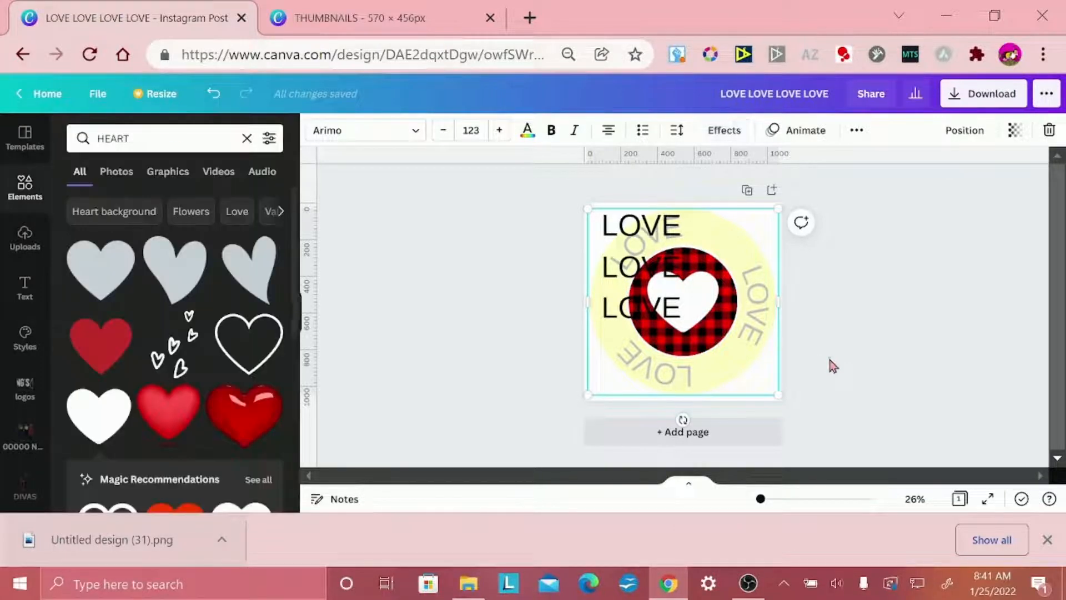
Shrink the "LOVE" ring to a font size of about 119 and align it to the page's center and middle
{"action": "left_click", "coordinate": [751, 367]}
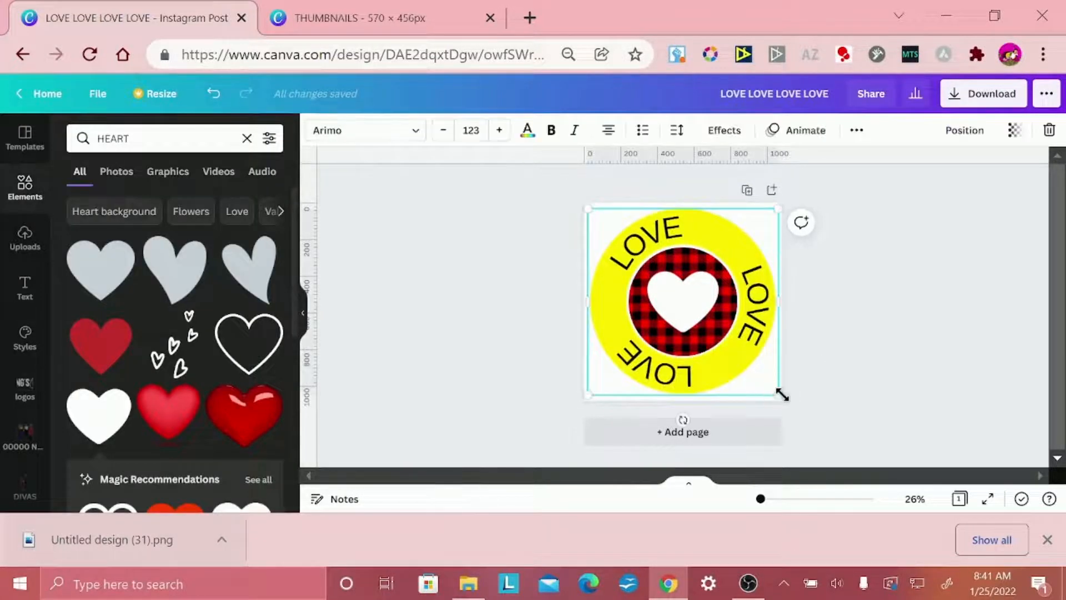
{"action": "left_click_drag", "start_coordinate": [780, 392], "coordinate": [775, 390]}
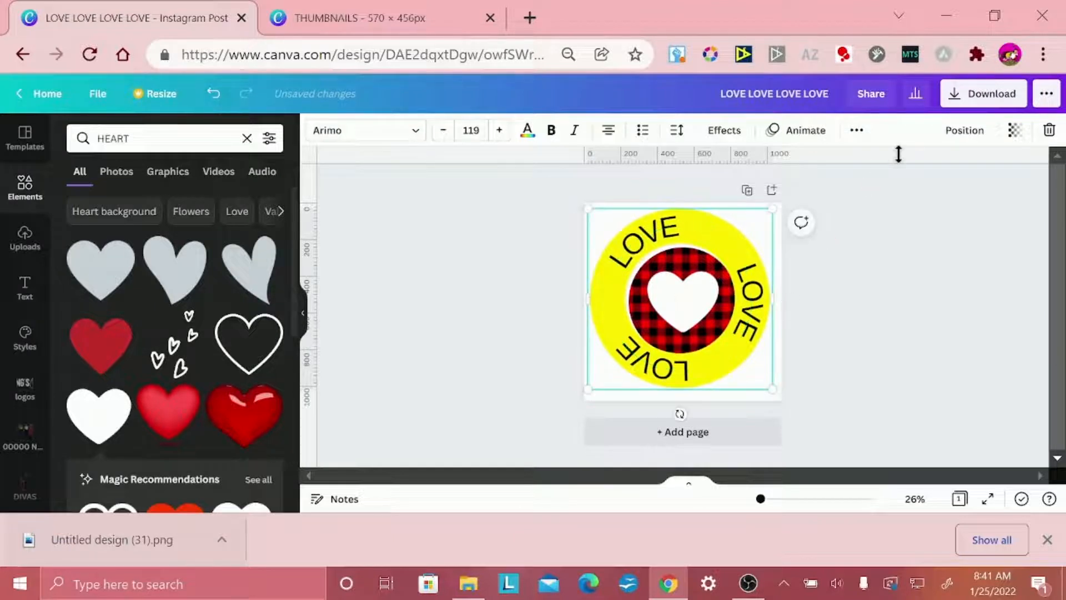
{"action": "left_click", "coordinate": [965, 130]}
{"action": "left_click", "coordinate": [910, 261]}
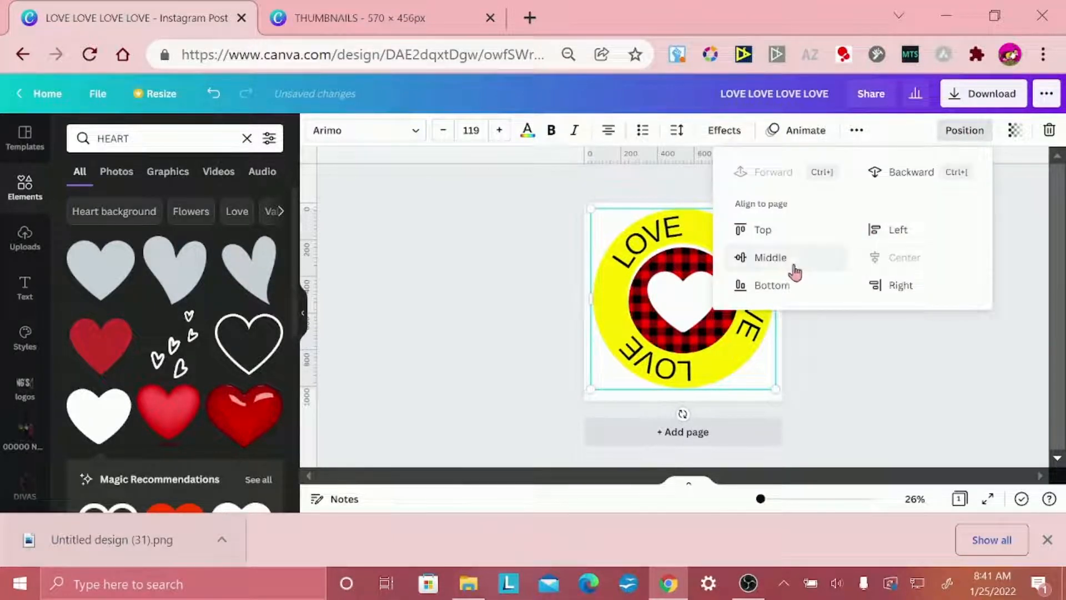
{"action": "left_click", "coordinate": [777, 259]}
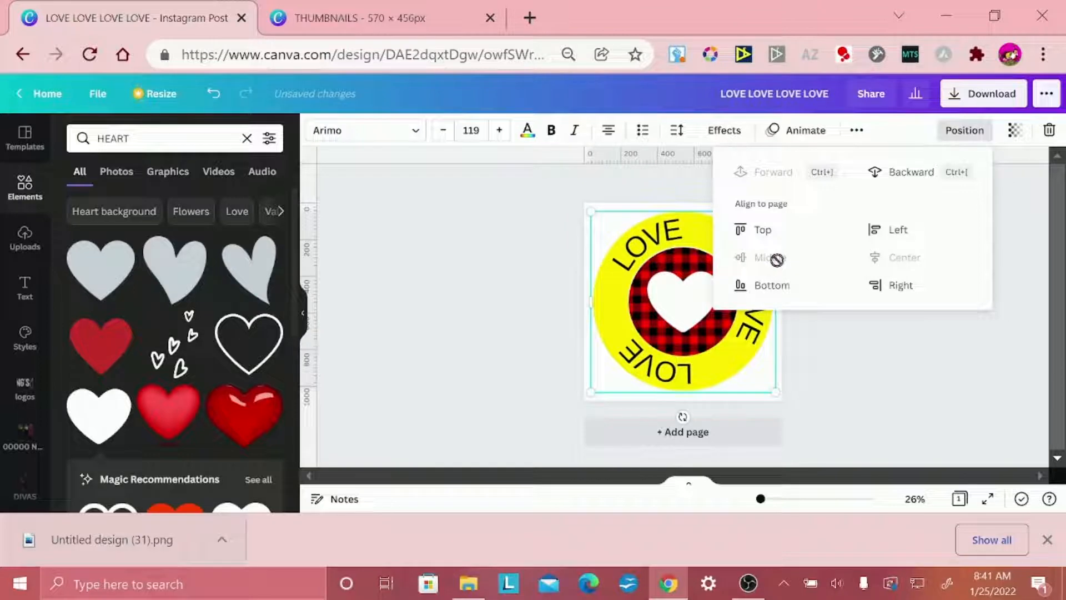
{"action": "left_click", "coordinate": [856, 396]}
Nudge the "LOVE" ring vertically in small increments to fine-tune its fit around the plaid circle, then deselect it
{"action": "scroll", "coordinate": [863, 388], "scroll_direction": "up", "scroll_amount": 5}
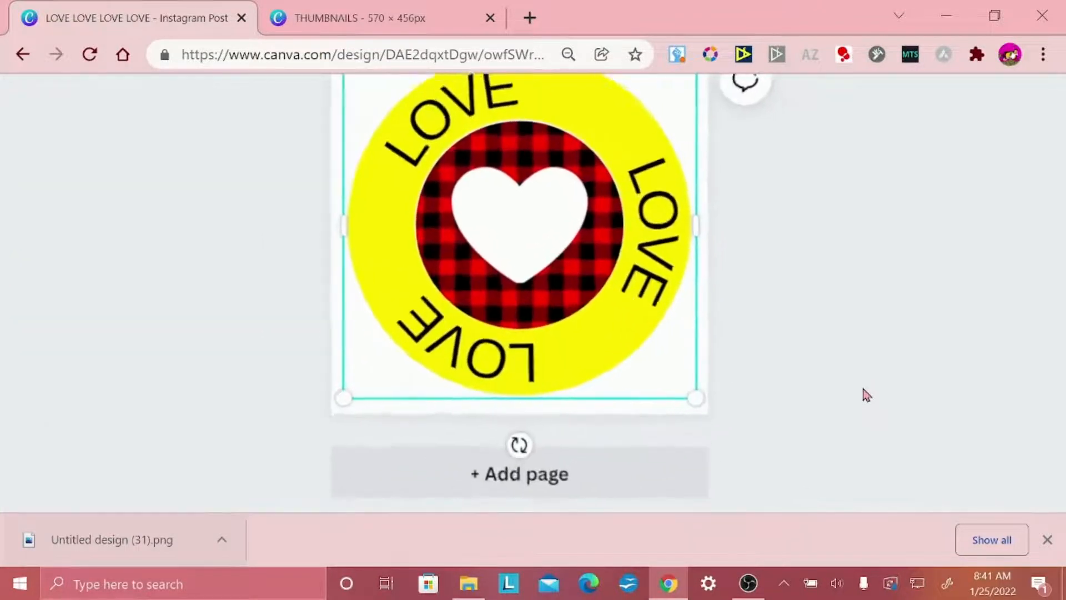
{"action": "scroll", "coordinate": [863, 389], "scroll_direction": "up", "scroll_amount": 1}
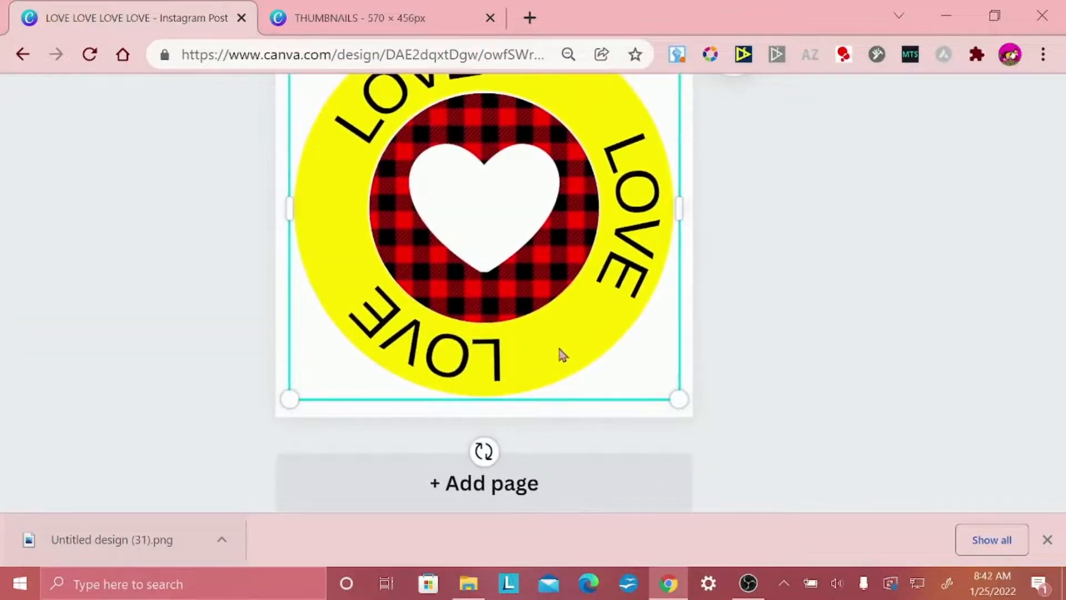
{"action": "left_click_drag", "start_coordinate": [560, 350], "coordinate": [559, 352]}
{"action": "key", "text": "Down"}
{"action": "key", "text": "Down"}
{"action": "key", "text": "Down"}
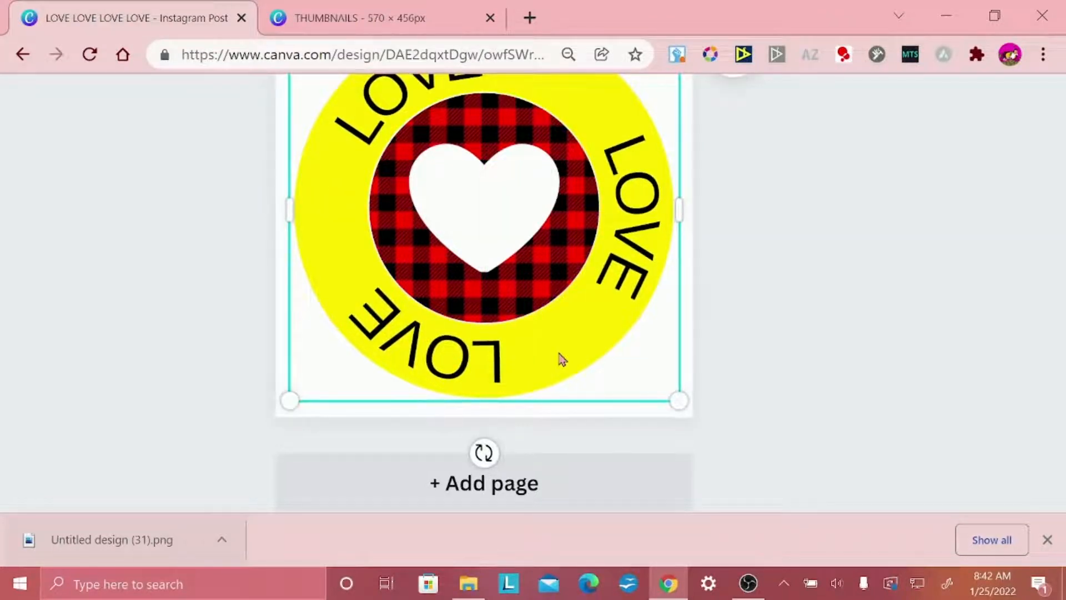
{"action": "key", "text": "Up"}
{"action": "key", "text": "Up"}
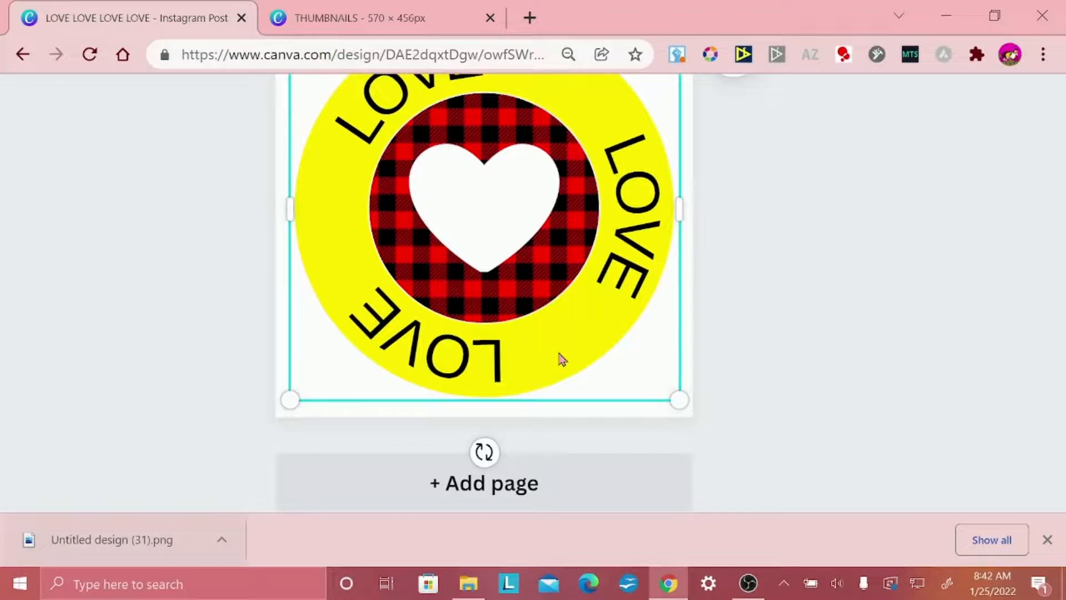
{"action": "left_click", "coordinate": [874, 398]}
{"action": "scroll", "coordinate": [874, 397], "scroll_direction": "down", "scroll_amount": 5}
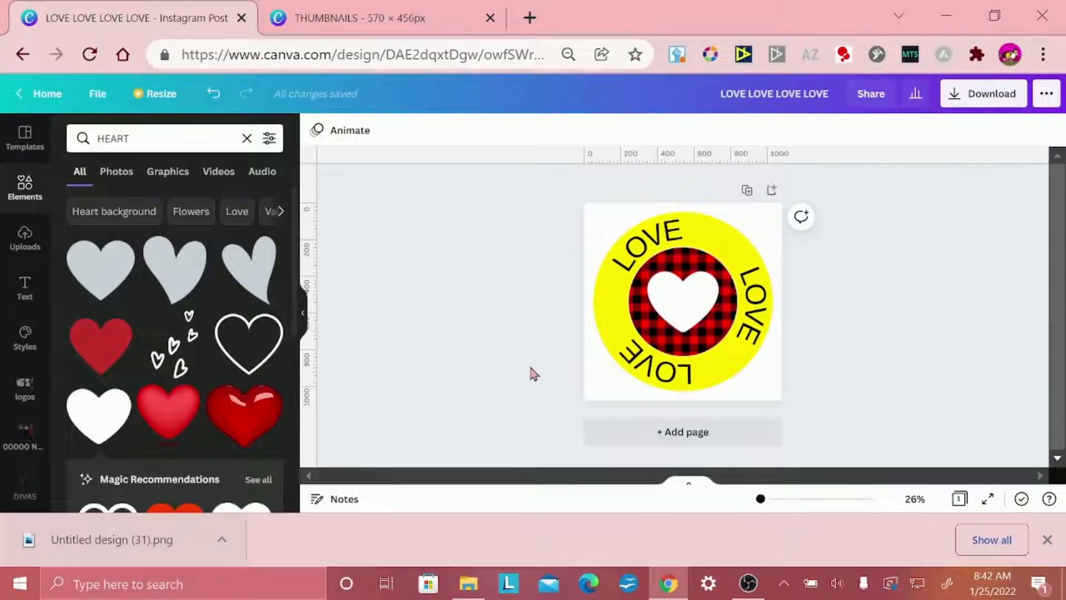
Set the page background to the custom light gray #CDCDCD
{"action": "left_click", "coordinate": [743, 253]}
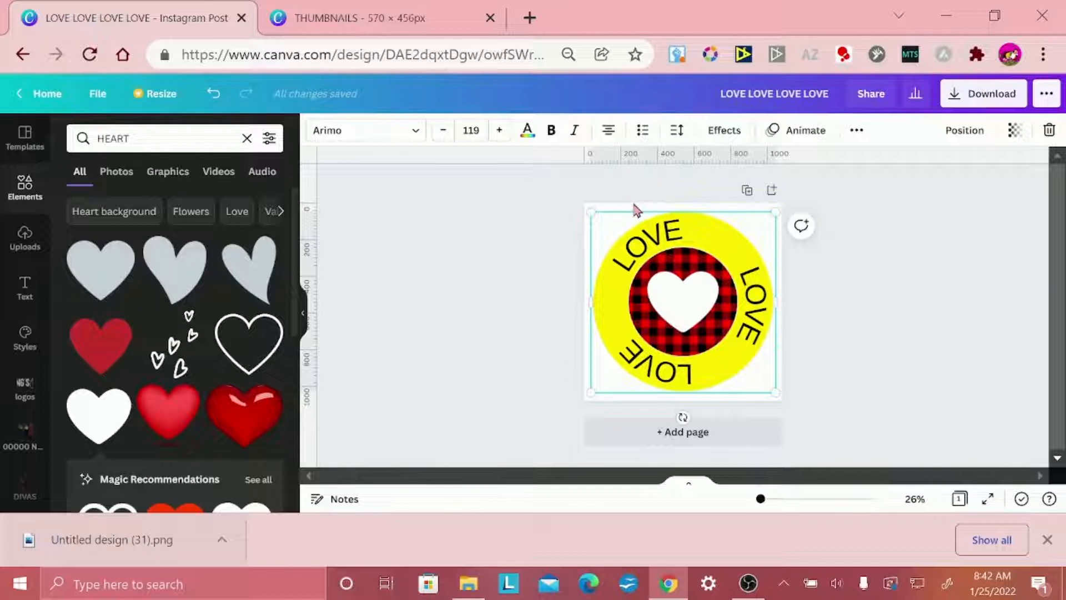
{"action": "left_click", "coordinate": [637, 210]}
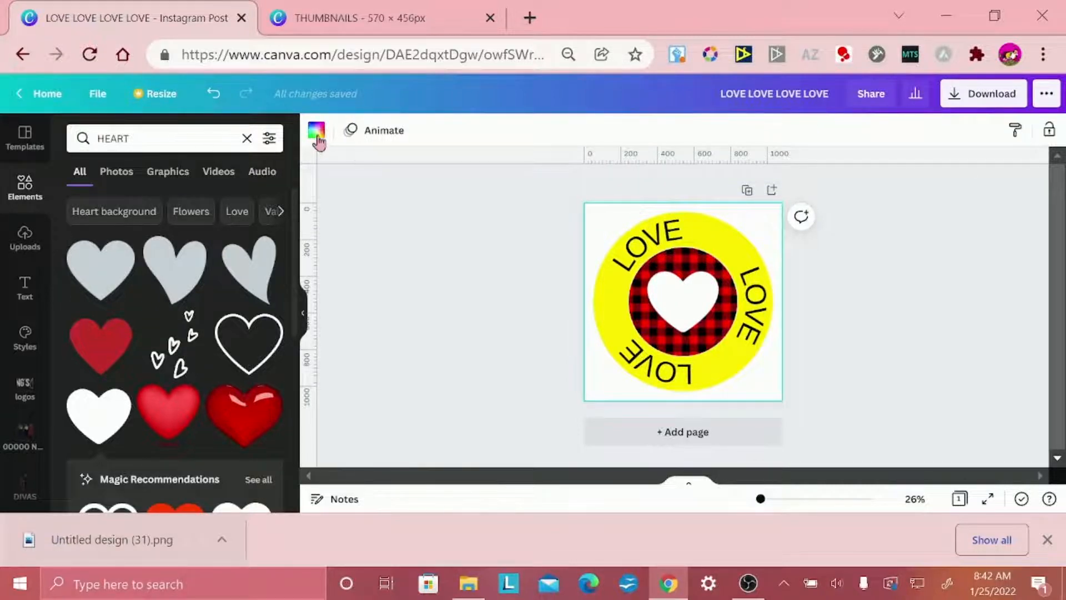
{"action": "left_click", "coordinate": [316, 132]}
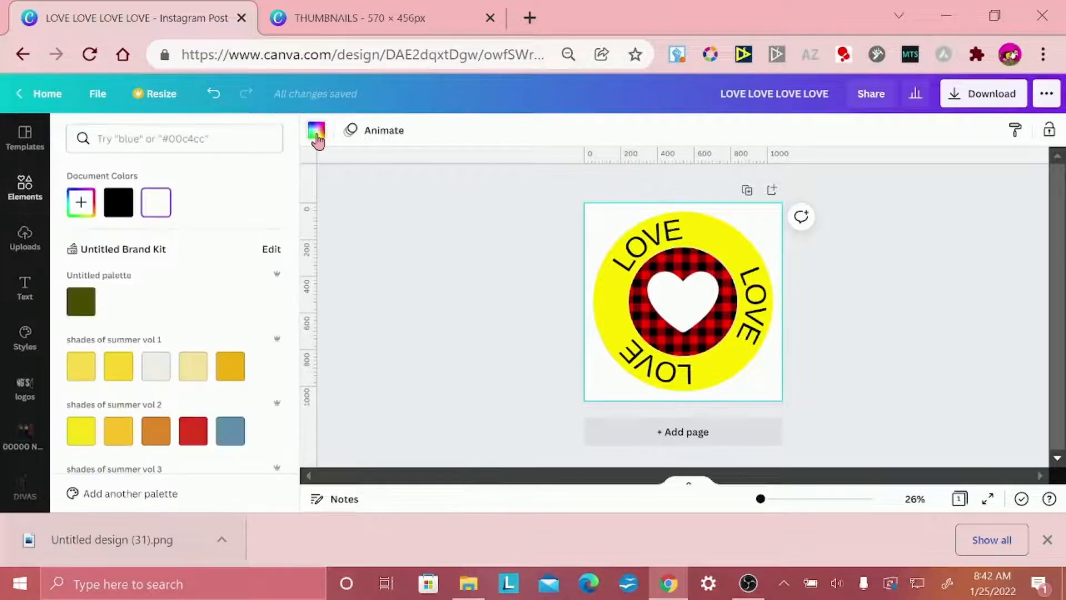
{"action": "left_click", "coordinate": [78, 203]}
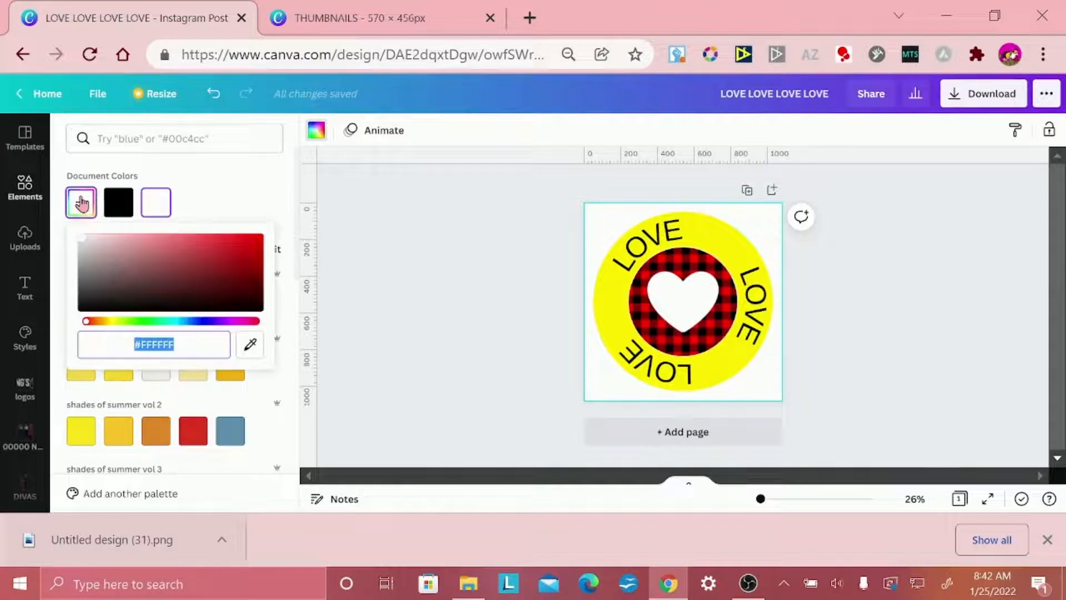
{"action": "left_click", "coordinate": [111, 237]}
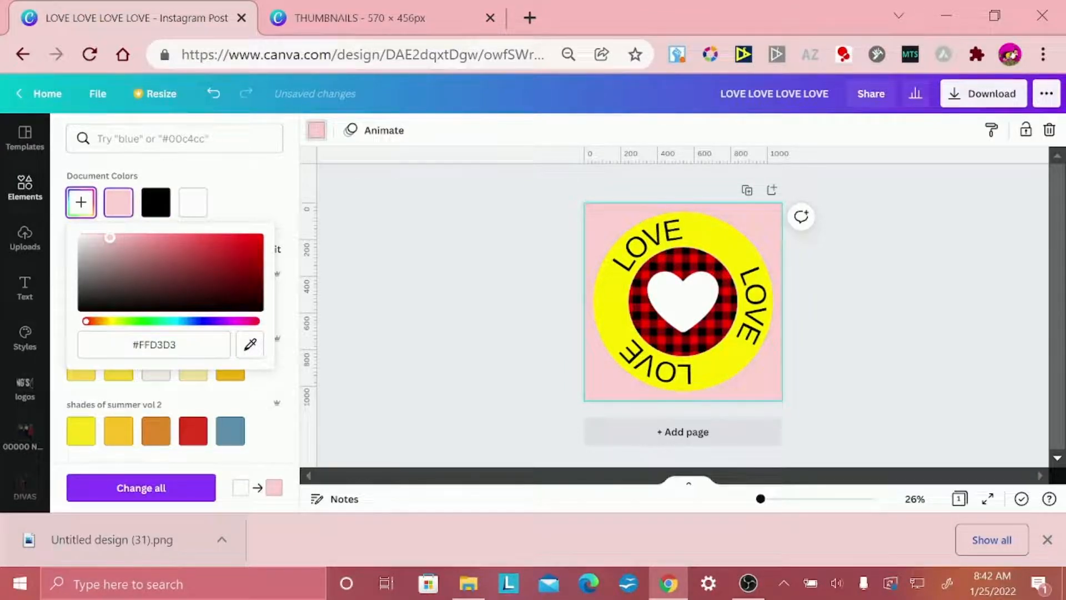
{"action": "left_click_drag", "start_coordinate": [111, 240], "coordinate": [49, 258]}
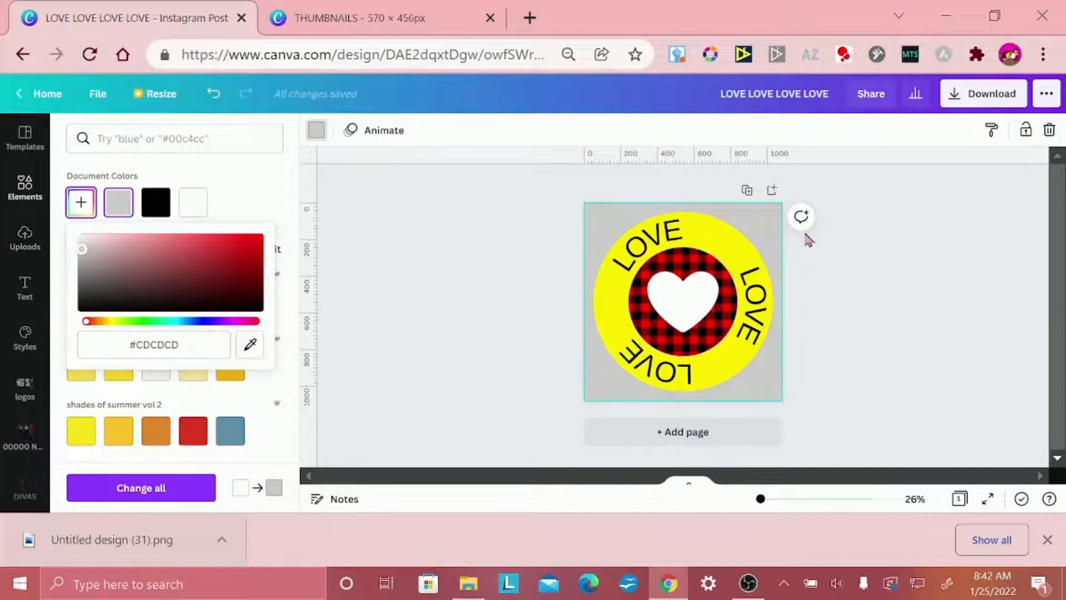
Recolor the background effect of the curved "LOVE" ring to white and deselect the ring
{"action": "left_click", "coordinate": [723, 253]}
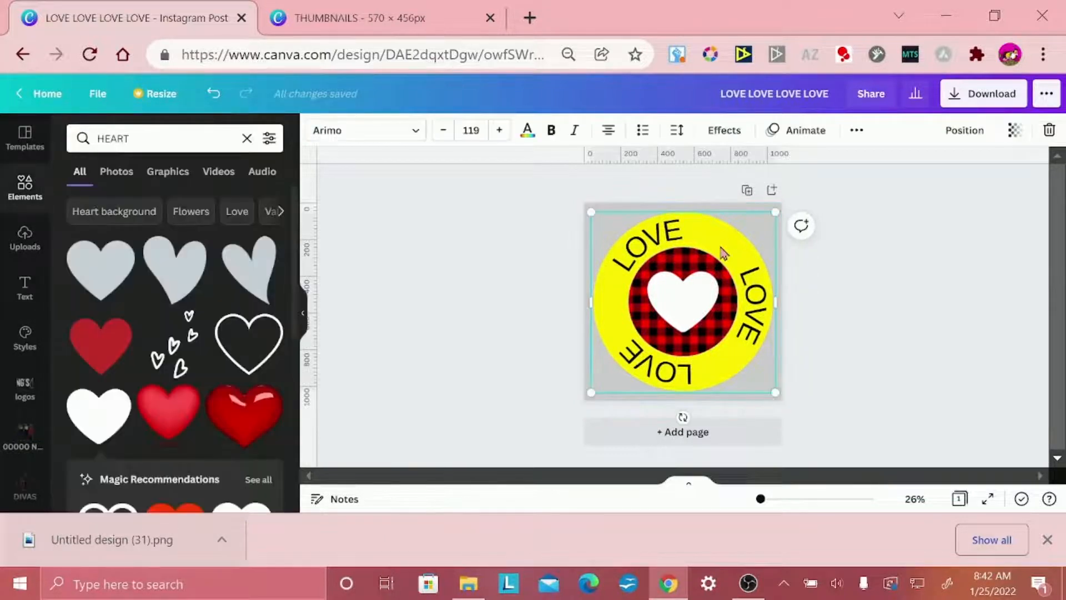
{"action": "left_click", "coordinate": [716, 132]}
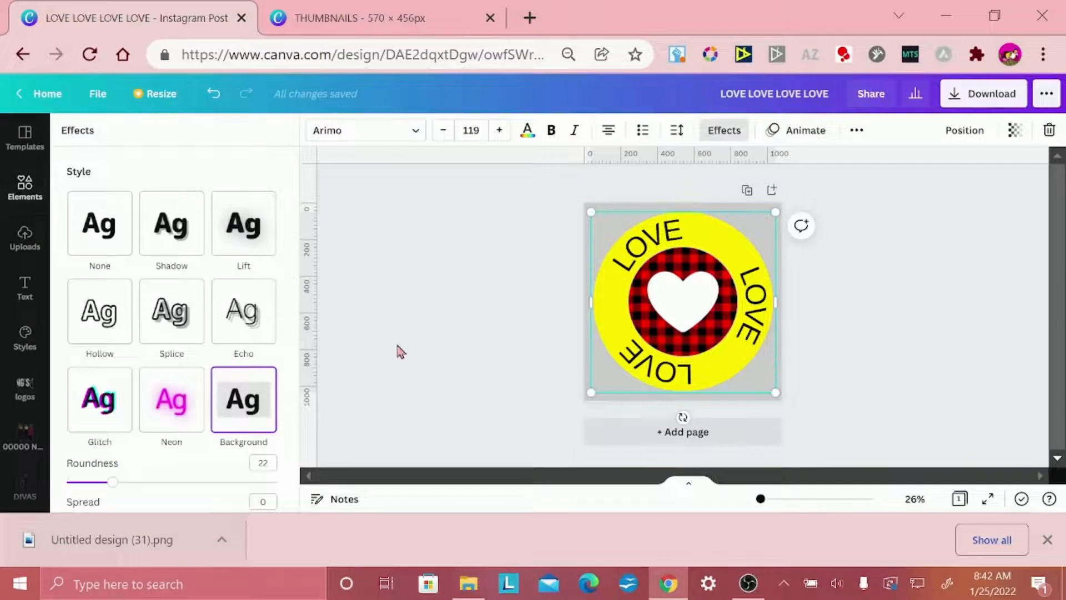
{"action": "scroll", "coordinate": [294, 380], "scroll_direction": "down", "scroll_amount": 5}
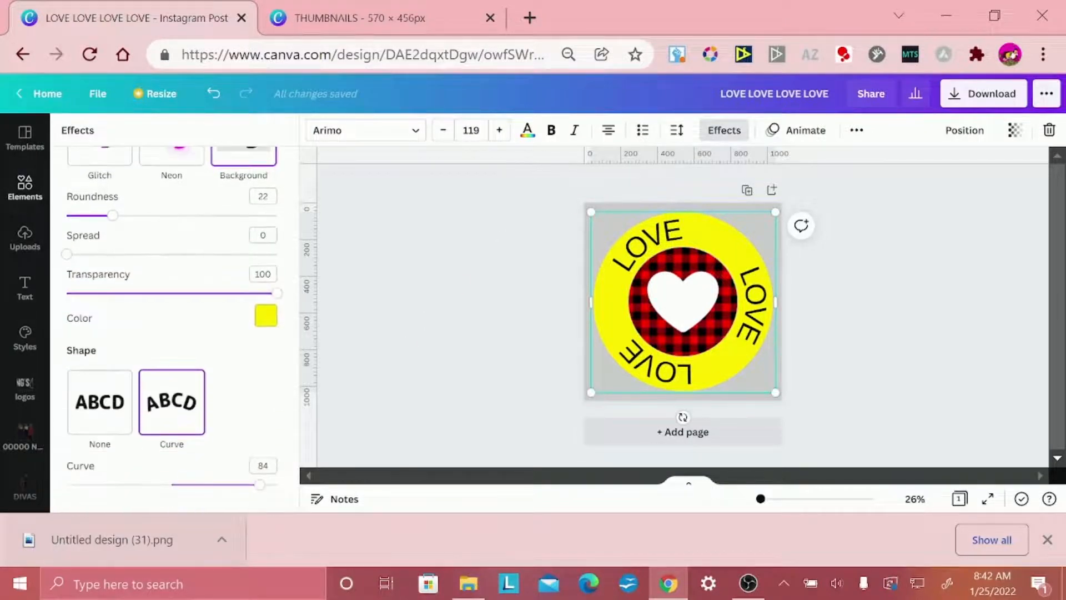
{"action": "left_click", "coordinate": [266, 321]}
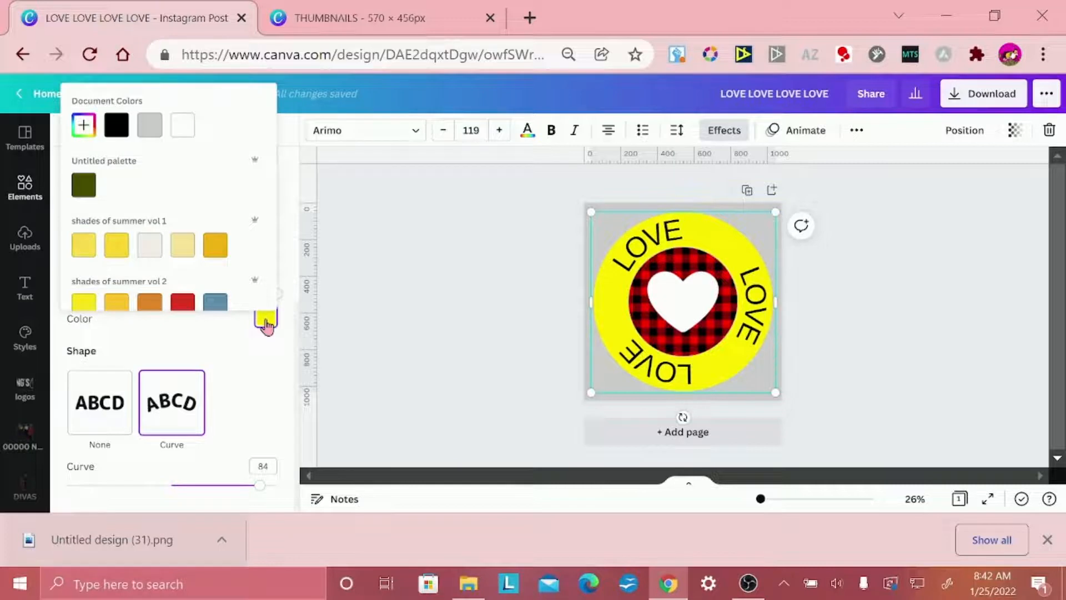
{"action": "left_click", "coordinate": [184, 132]}
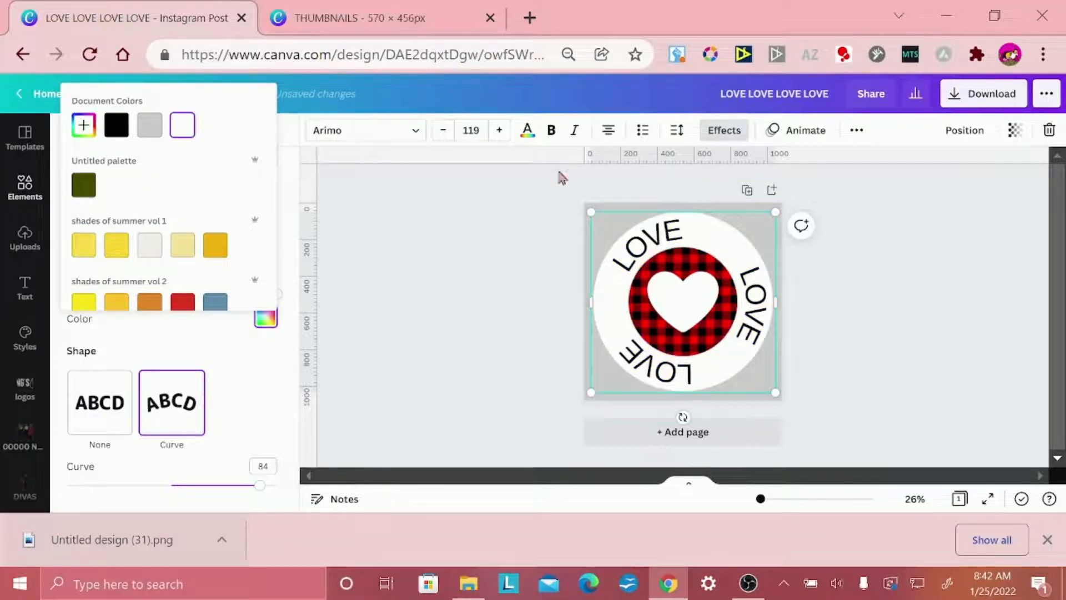
{"action": "left_click", "coordinate": [501, 293]}
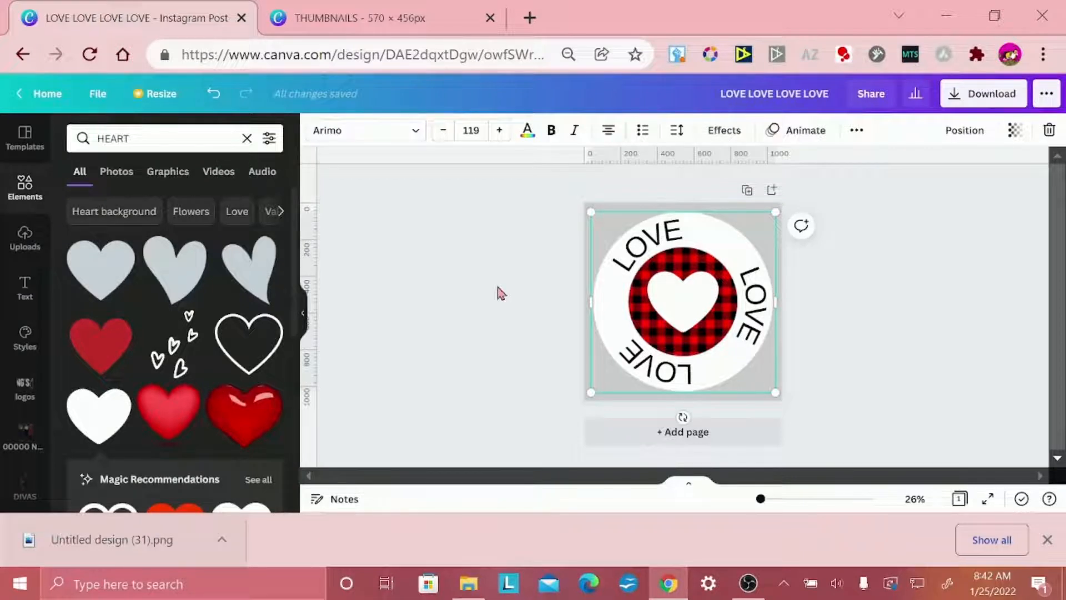
{"action": "left_click", "coordinate": [493, 323]}
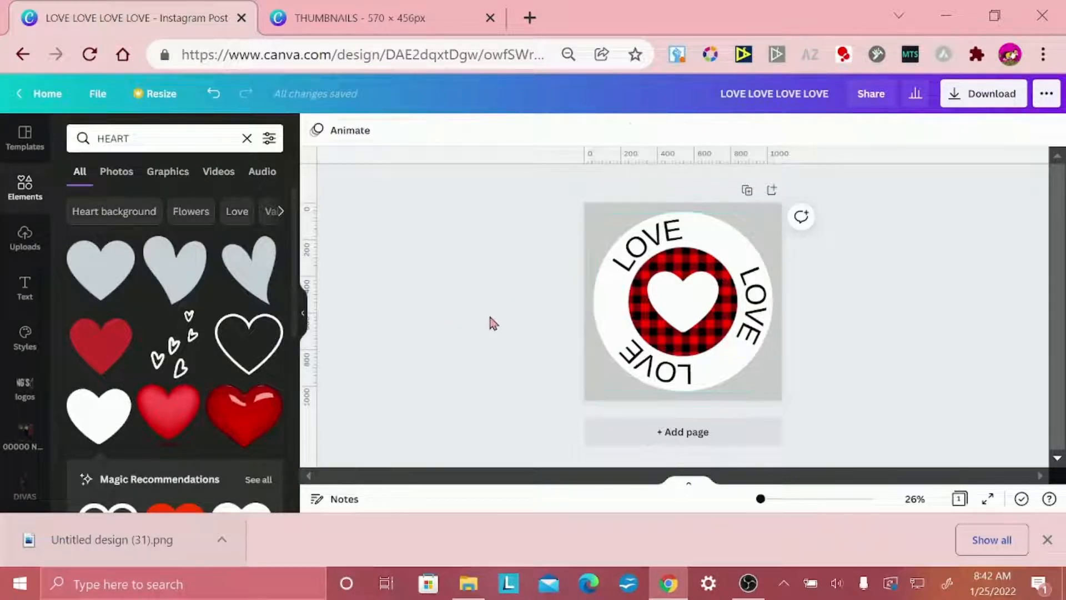
Scale the ring, plaid circle and heart down together to a font size of about 102 and group them
{"action": "left_click_drag", "start_coordinate": [520, 237], "coordinate": [875, 397]}
{"action": "left_click_drag", "start_coordinate": [775, 396], "coordinate": [748, 369]}
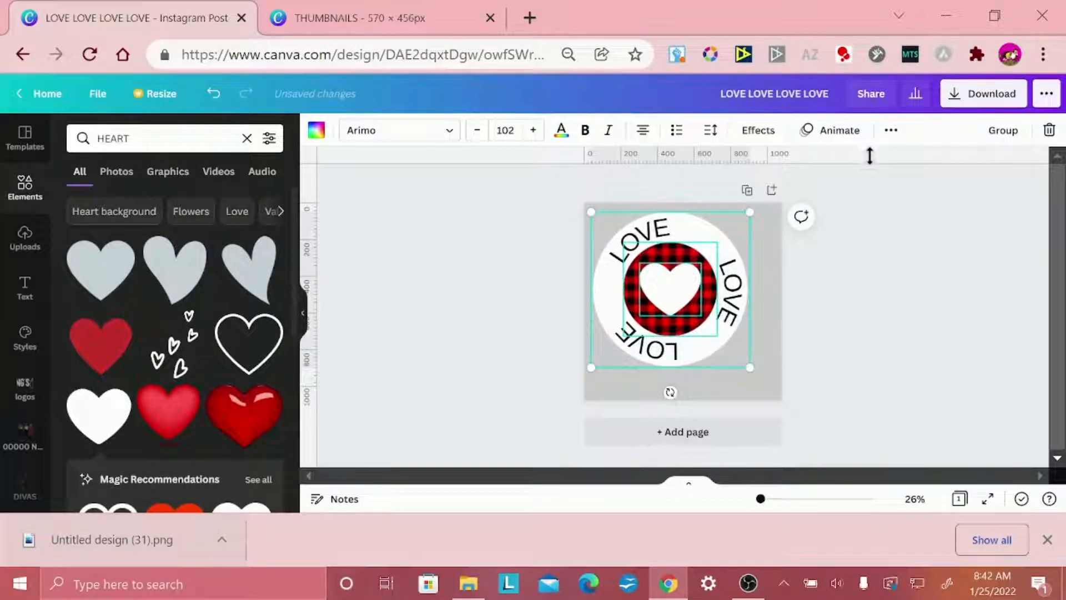
{"action": "left_click", "coordinate": [1004, 132]}
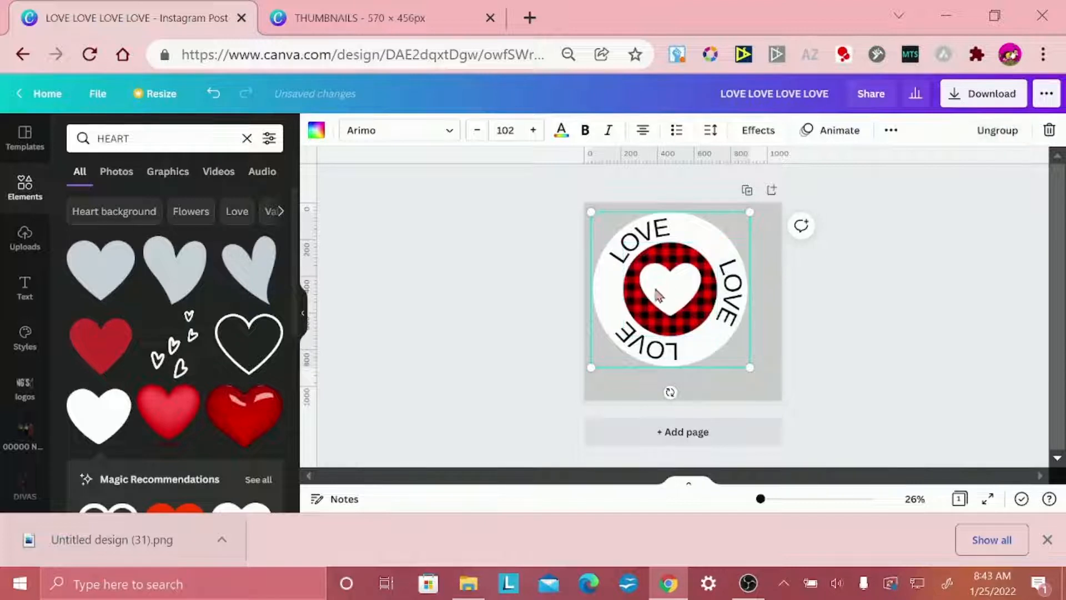
Move the grouped badge inward and align it to the page's center and middle
{"action": "left_click_drag", "start_coordinate": [658, 291], "coordinate": [682, 309]}
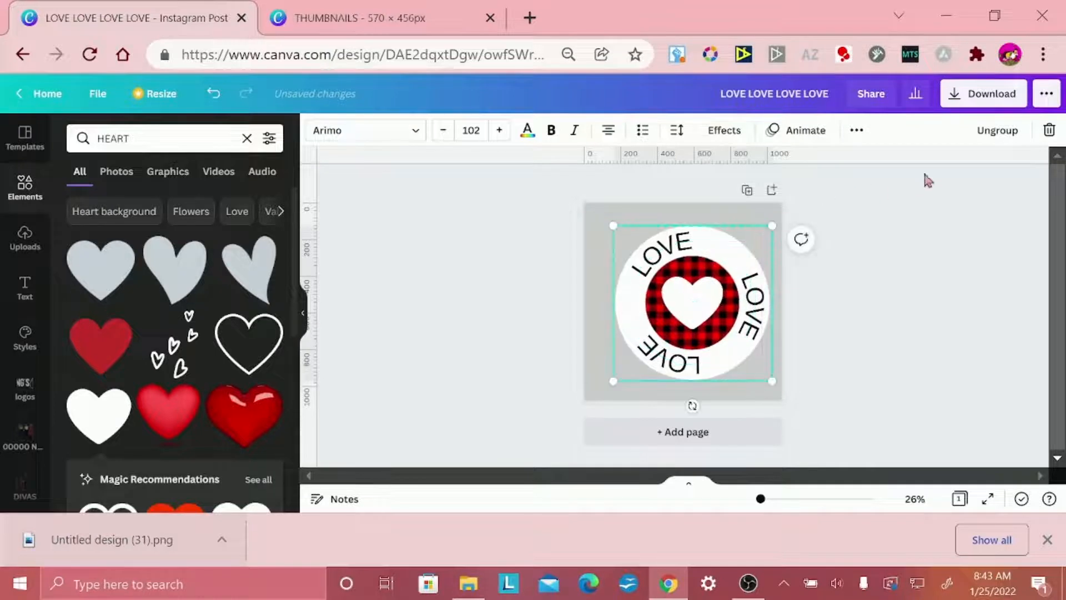
{"action": "left_click", "coordinate": [857, 131]}
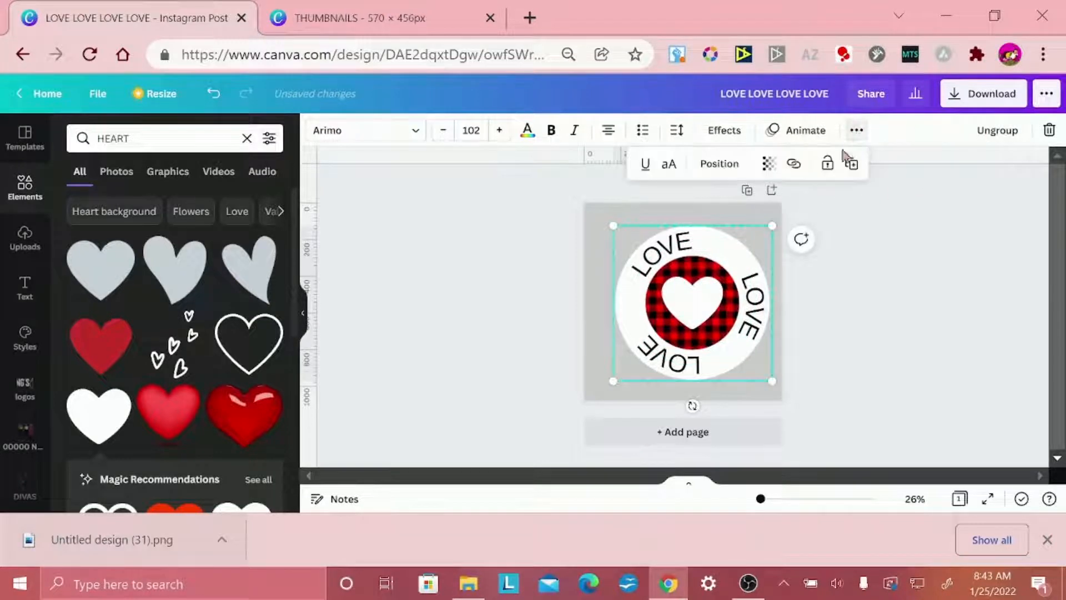
{"action": "left_click", "coordinate": [720, 164]}
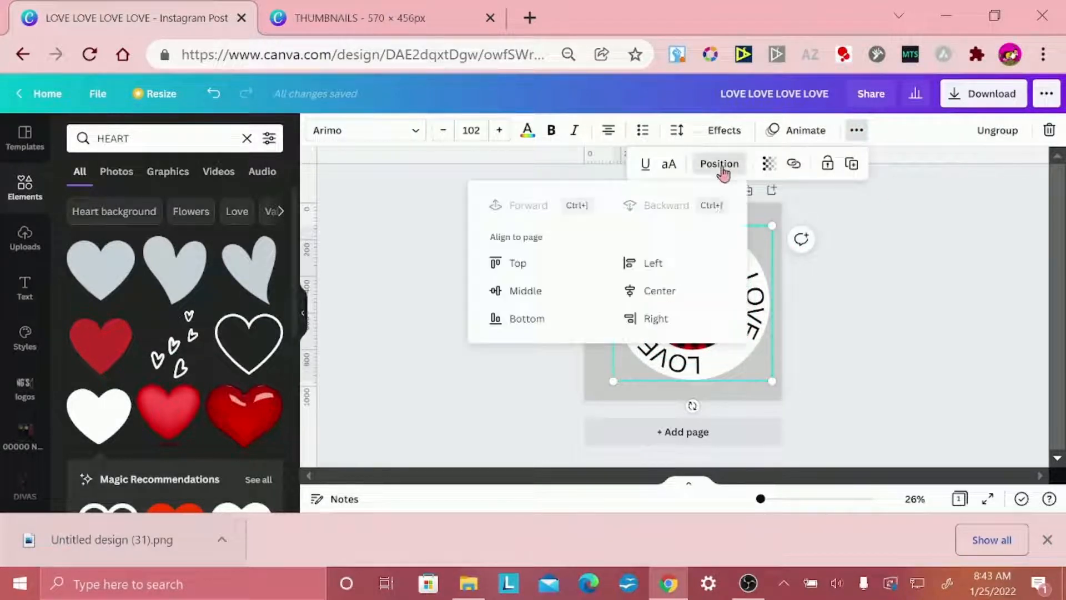
{"action": "left_click", "coordinate": [672, 292]}
{"action": "left_click", "coordinate": [534, 293]}
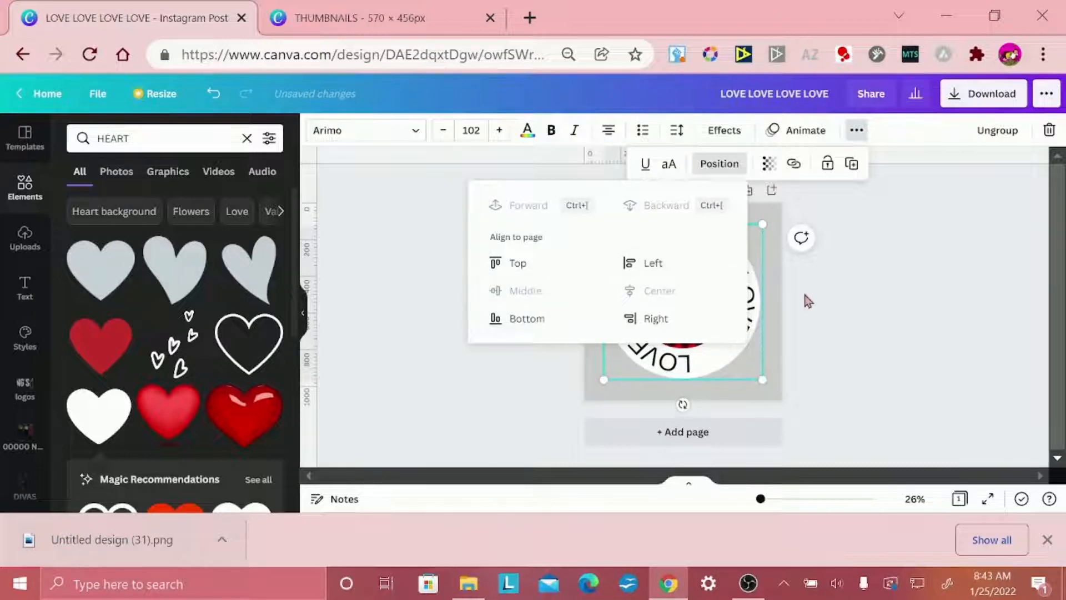
{"action": "left_click", "coordinate": [901, 311]}
{"action": "left_click", "coordinate": [901, 311]}
Ungroup the badge and rotate only the "LOVE" ring clockwise until one word sits upright above the plaid circle
{"action": "left_click", "coordinate": [734, 281]}
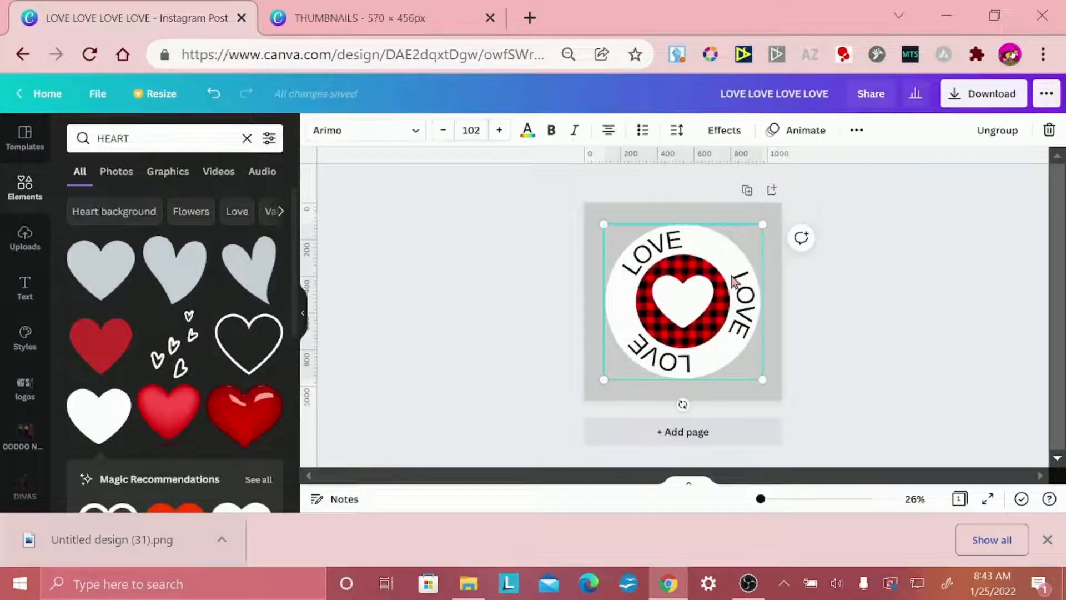
{"action": "left_click", "coordinate": [721, 133]}
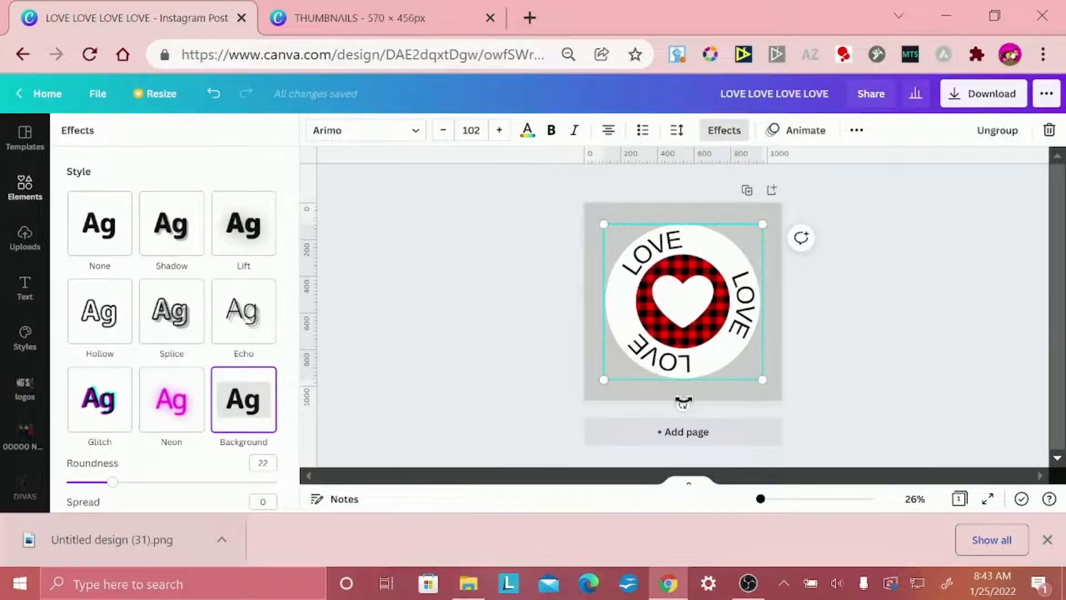
{"action": "mouse_move", "coordinate": [683, 404]}
{"action": "left_mouse_down"}
{"action": "mouse_move", "coordinate": [642, 407]}
{"action": "mouse_move", "coordinate": [685, 410]}
{"action": "left_mouse_up"}
{"action": "left_click", "coordinate": [993, 131]}
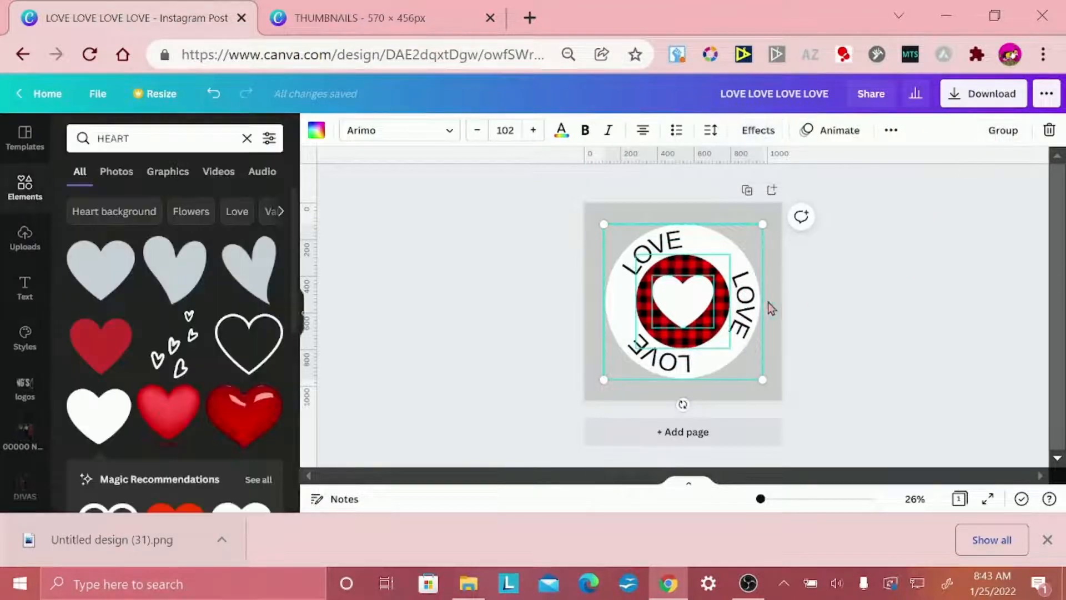
{"action": "left_click", "coordinate": [850, 376]}
{"action": "left_click", "coordinate": [701, 364]}
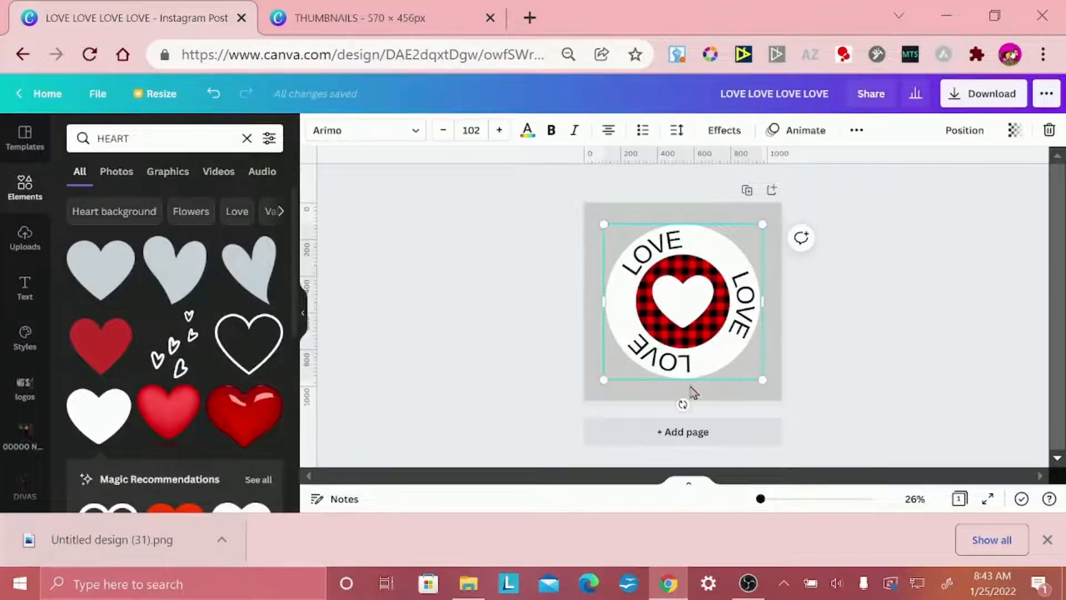
{"action": "left_click_drag", "start_coordinate": [682, 405], "coordinate": [620, 415]}
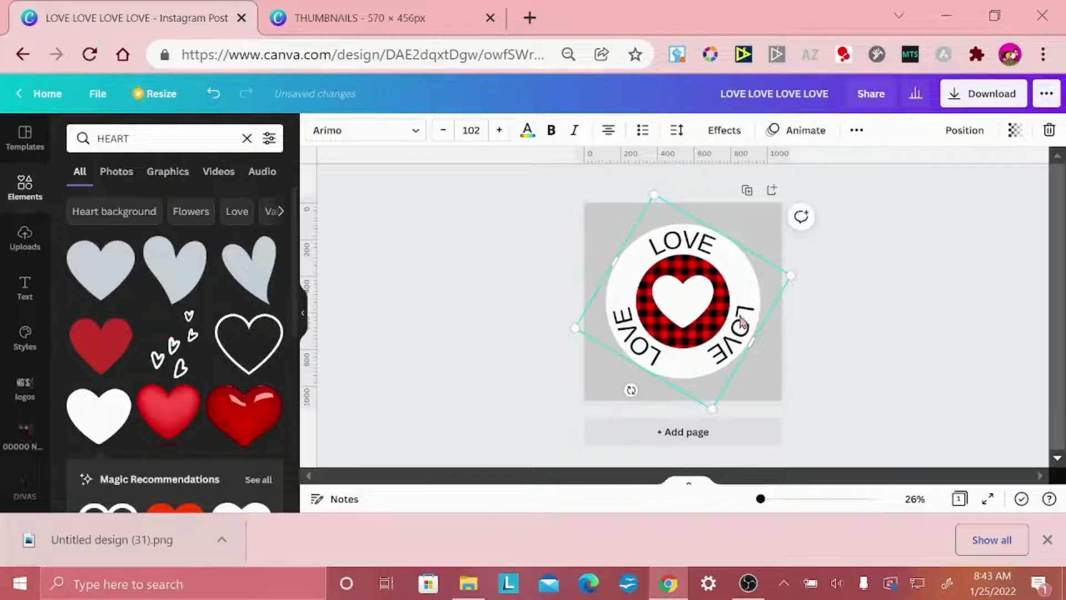
{"action": "left_click", "coordinate": [912, 281]}
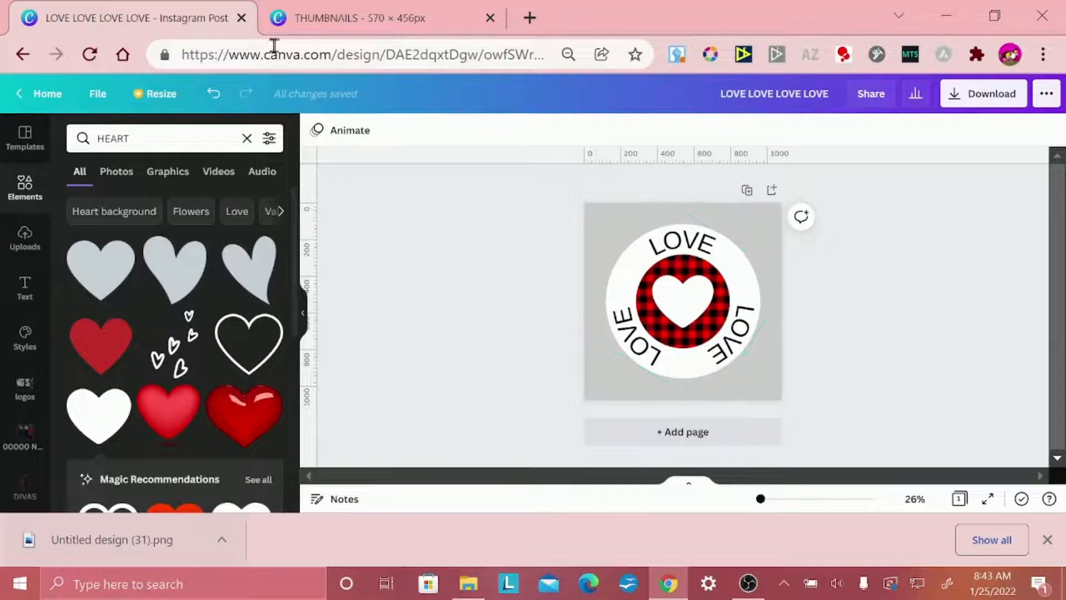
{"action": "left_click", "coordinate": [660, 250]}
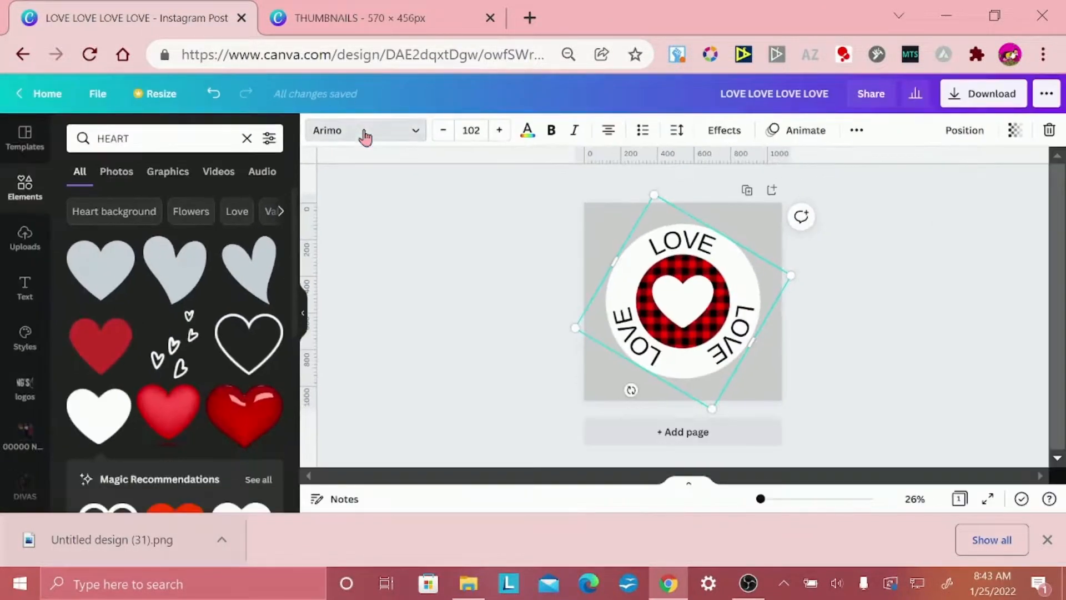
{"action": "left_click", "coordinate": [364, 133]}
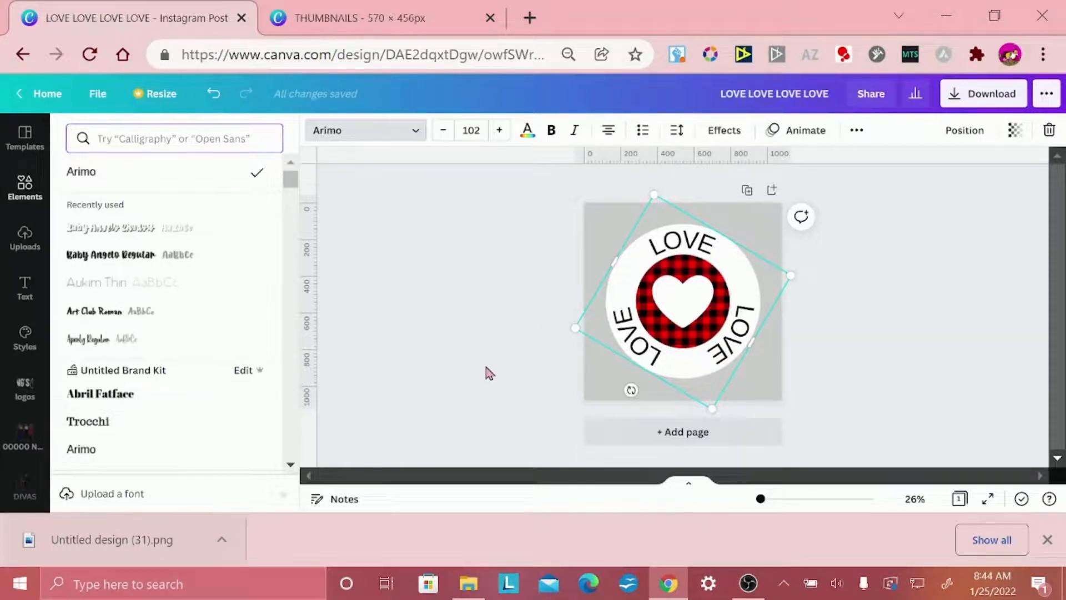
{"action": "key", "text": "Escape"}
{"action": "key", "text": "Escape"}
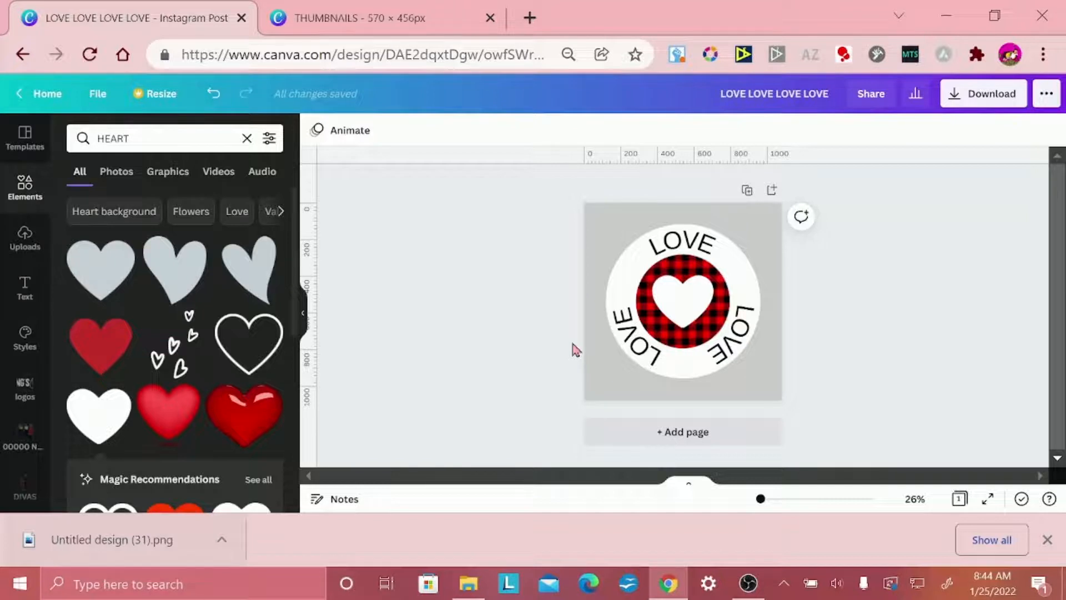
Download the design as a PNG at size 1 with a transparent background
{"action": "left_click", "coordinate": [956, 100]}
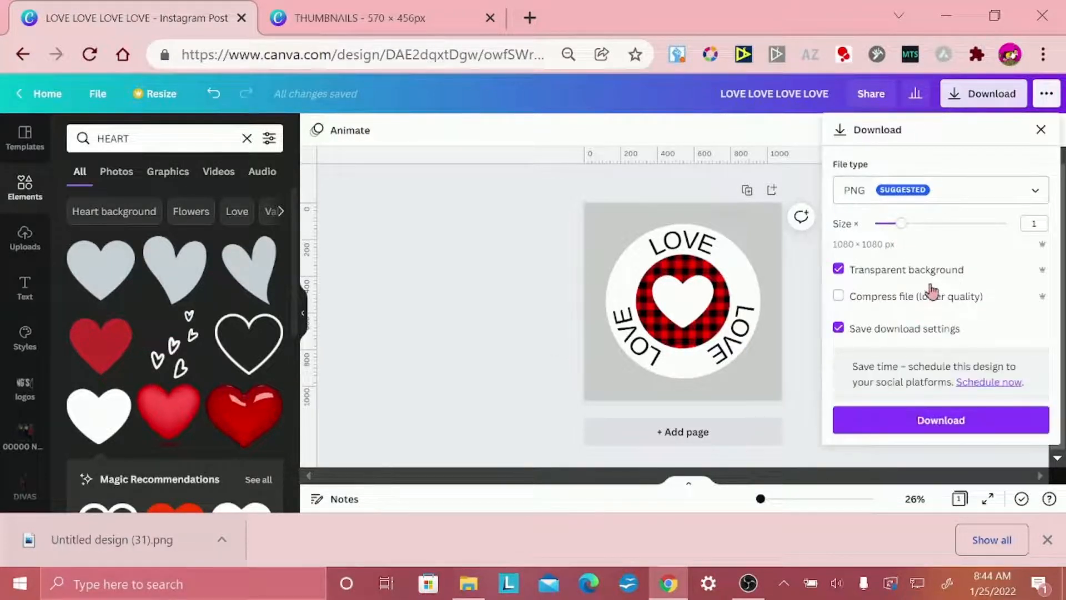
{"action": "left_click", "coordinate": [914, 422]}
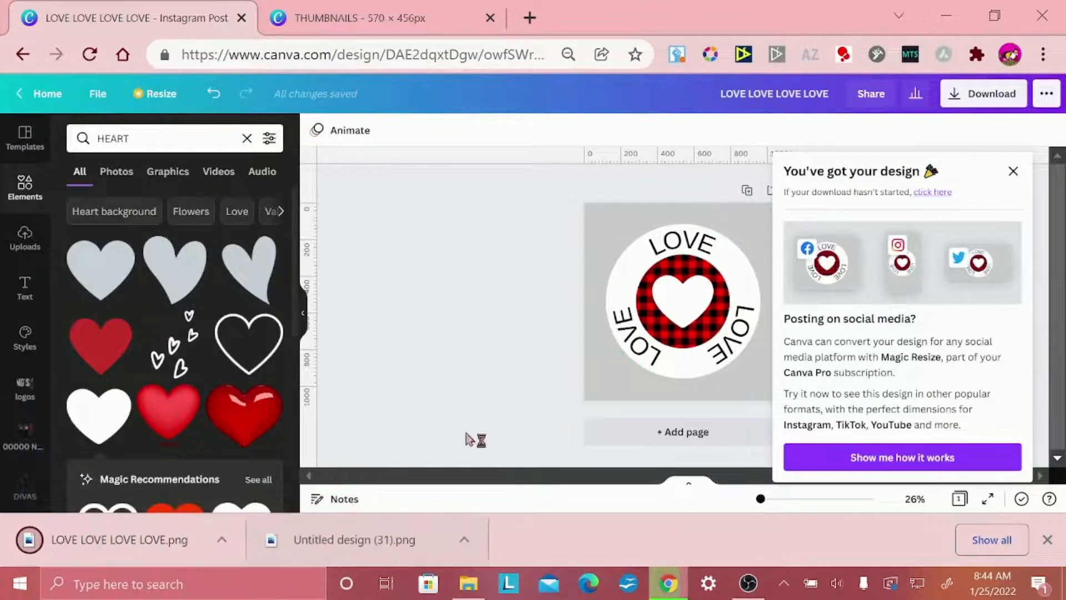
{"action": "left_click", "coordinate": [492, 334]}
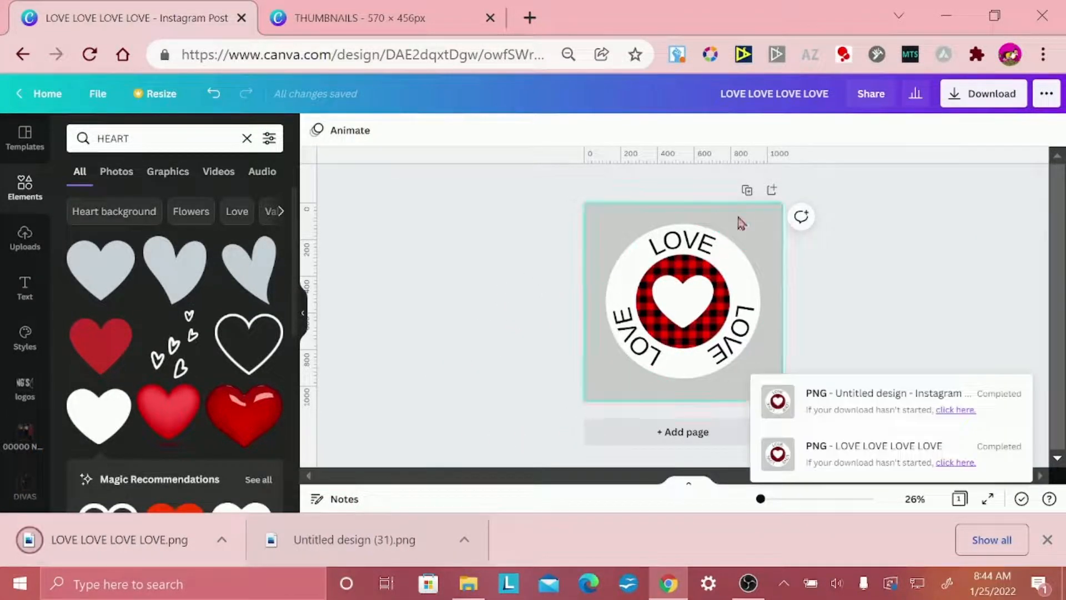
Duplicate the page and delete the ring, plaid circle and heart from page 1
{"action": "left_click", "coordinate": [747, 190]}
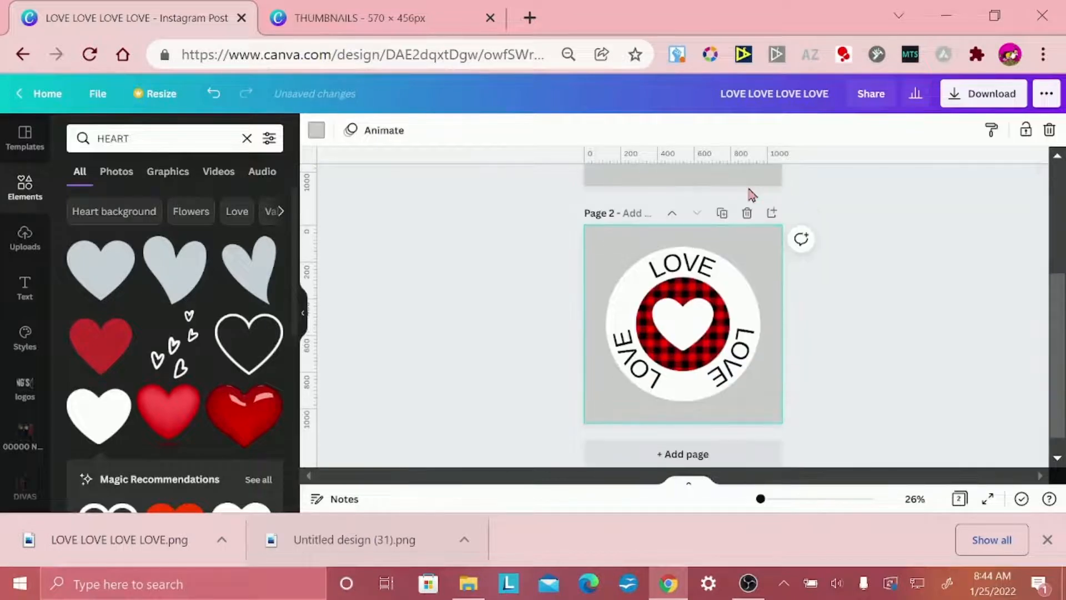
{"action": "scroll", "coordinate": [753, 194], "scroll_direction": "up", "scroll_amount": 5}
{"action": "left_click_drag", "start_coordinate": [535, 241], "coordinate": [869, 337]}
{"action": "key", "text": "Delete"}
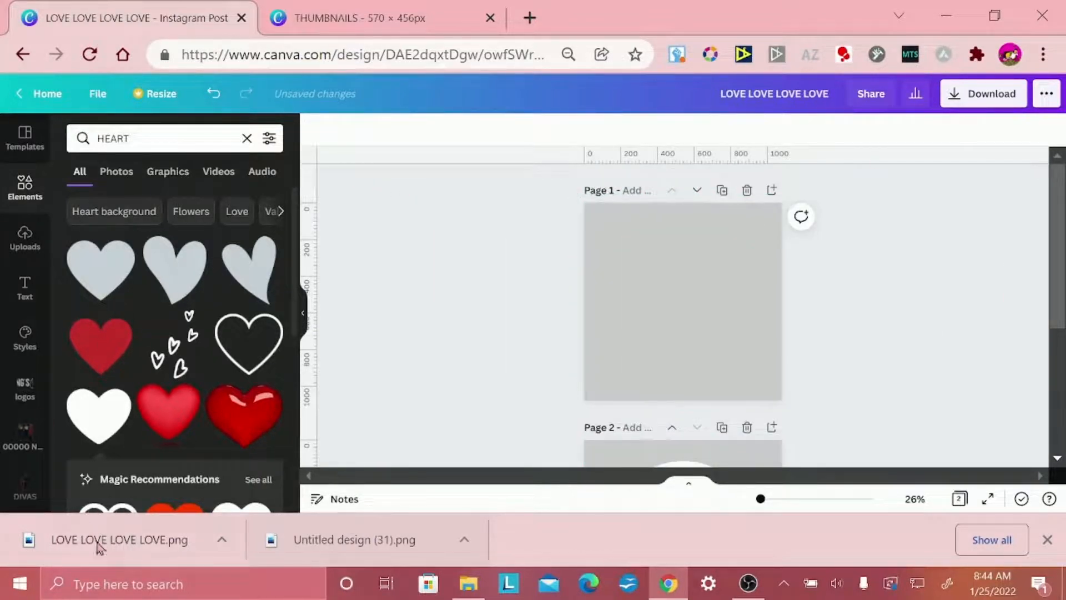
Upload the downloaded "LOVE LOVE LOVE LOVE.png" onto the emptied gray page 1 and deselect it
{"action": "left_click_drag", "start_coordinate": [99, 547], "coordinate": [635, 297]}
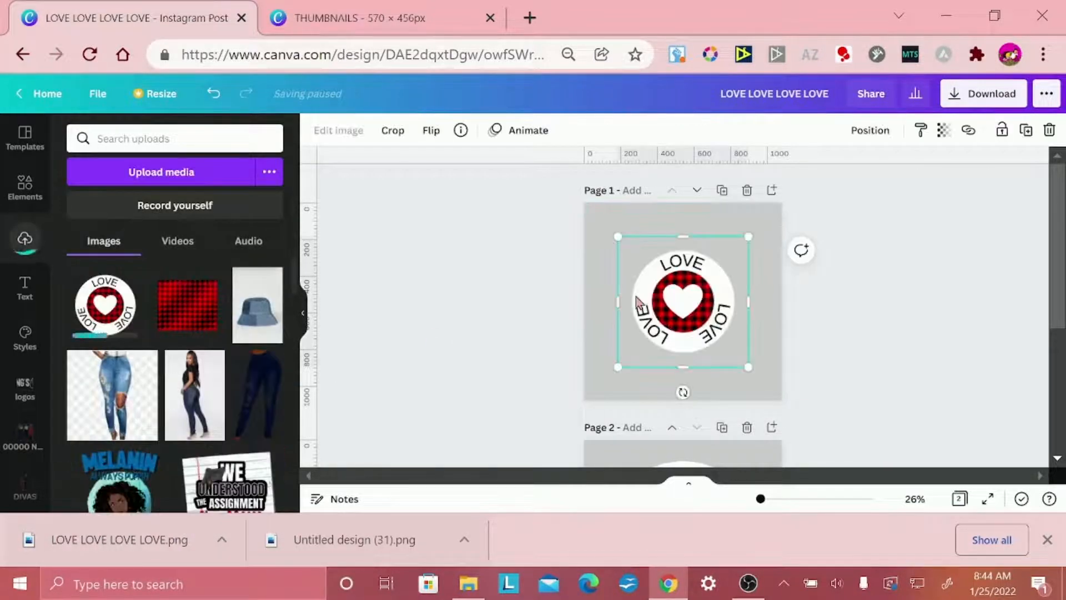
{"action": "left_click", "coordinate": [491, 311]}
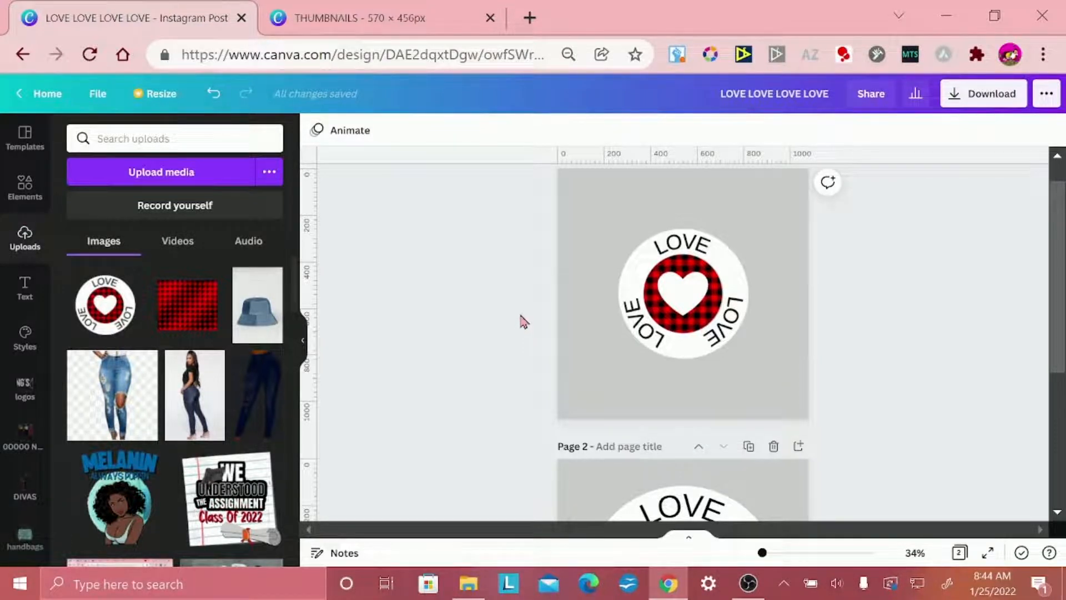
Apply a Glow shadow to the badge image on page 1
{"action": "left_click", "coordinate": [691, 346]}
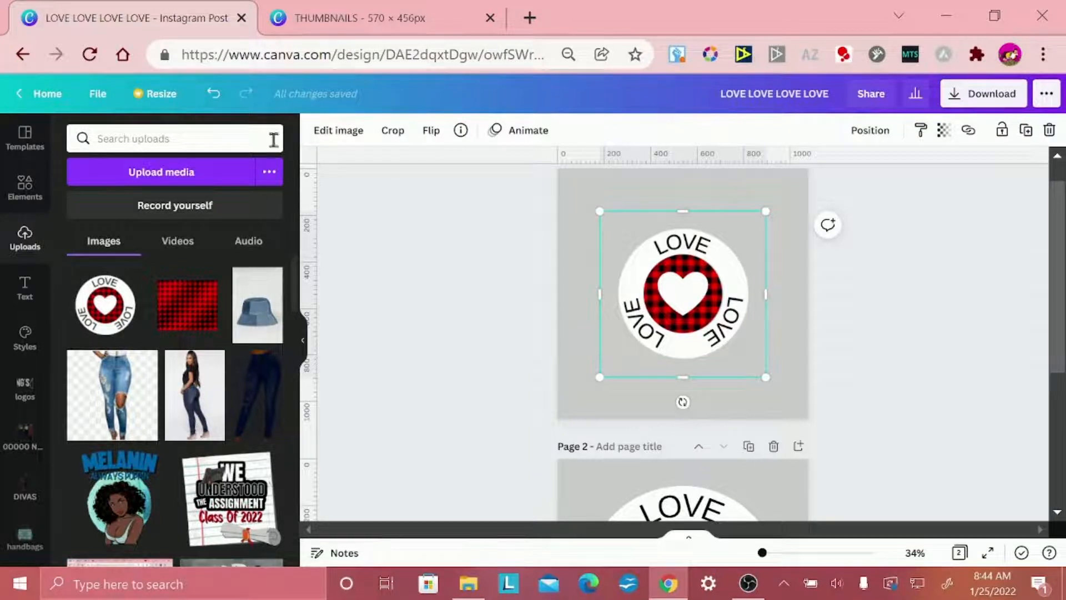
{"action": "left_click", "coordinate": [340, 136]}
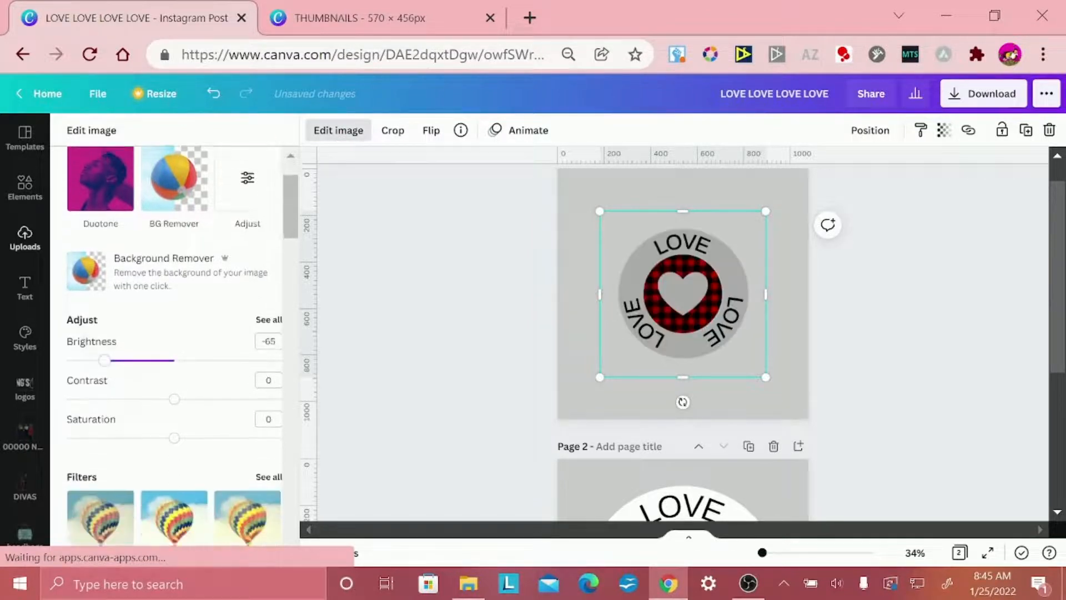
{"action": "scroll", "coordinate": [265, 318], "scroll_direction": "down", "scroll_amount": 5}
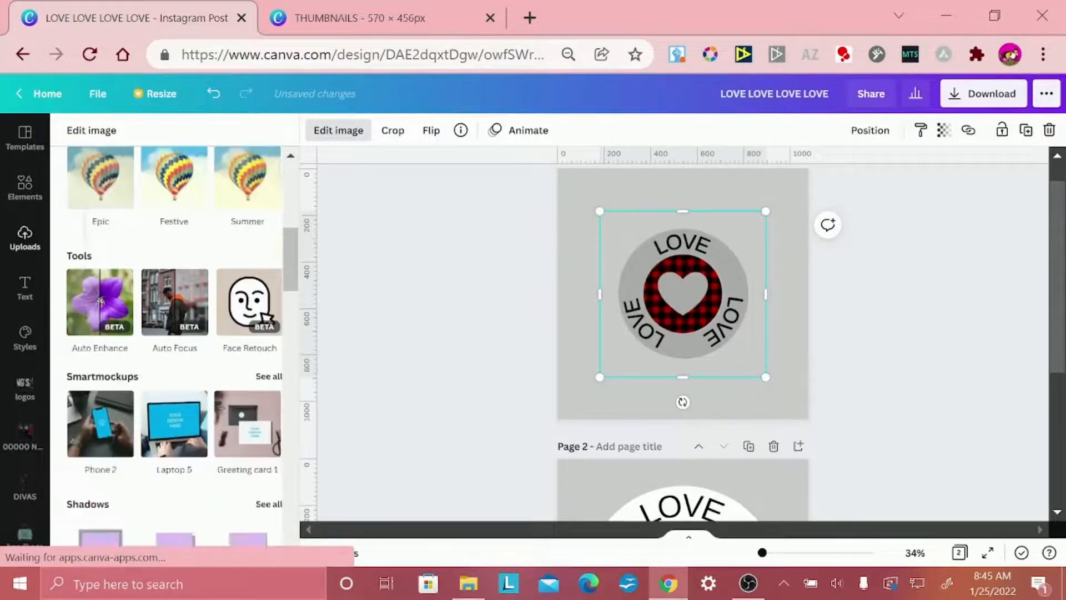
{"action": "scroll", "coordinate": [174, 356], "scroll_direction": "down", "scroll_amount": 2}
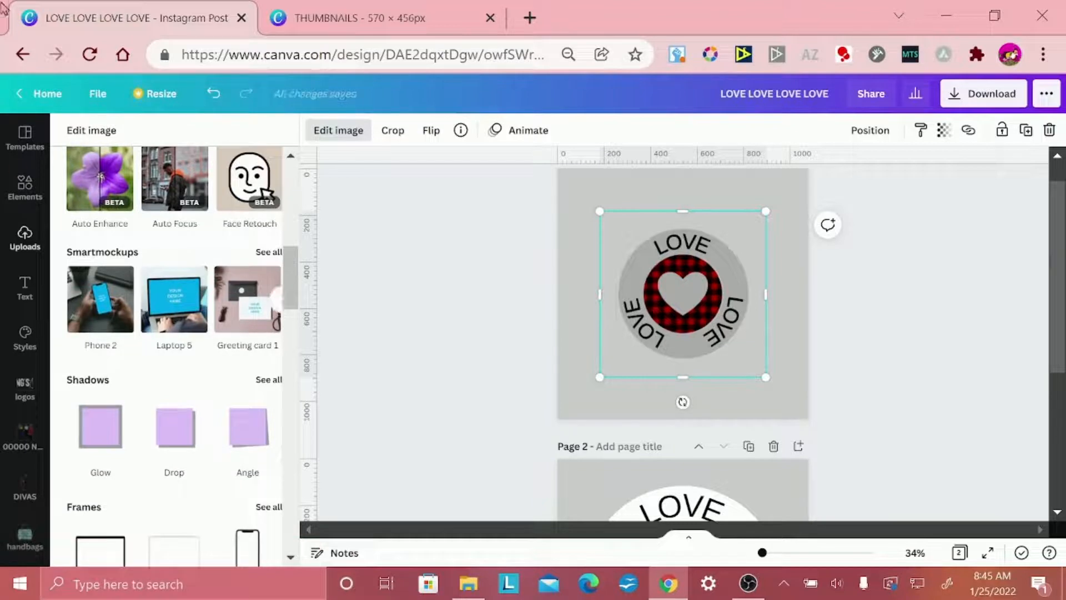
{"action": "left_click", "coordinate": [96, 432]}
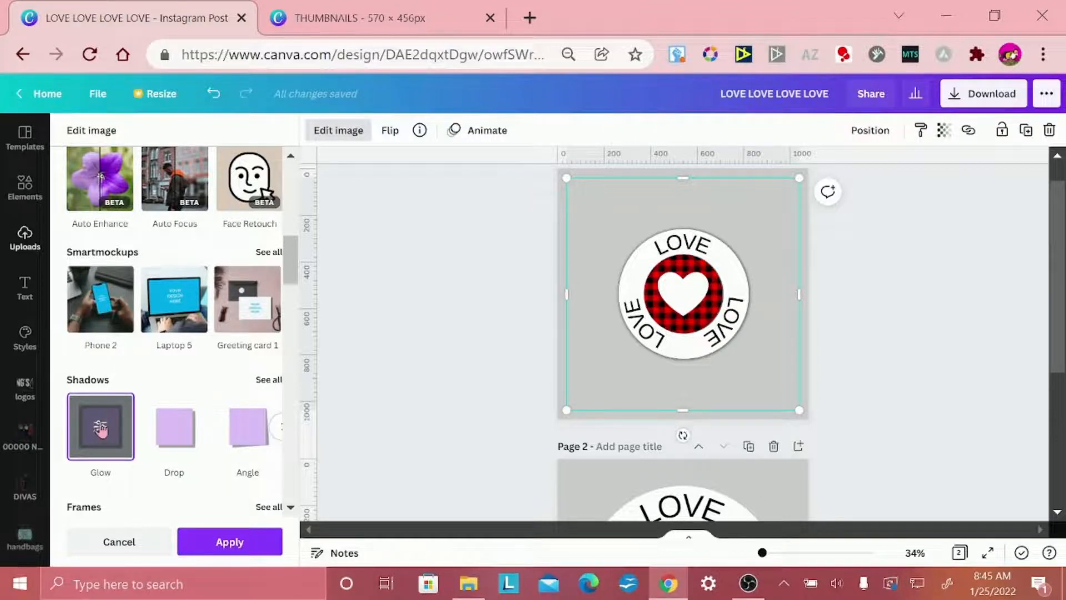
Turn the glow into a solid black outline with blur 0, transparency 100 and size 10, then apply it and deselect the badge
{"action": "left_click", "coordinate": [101, 428]}
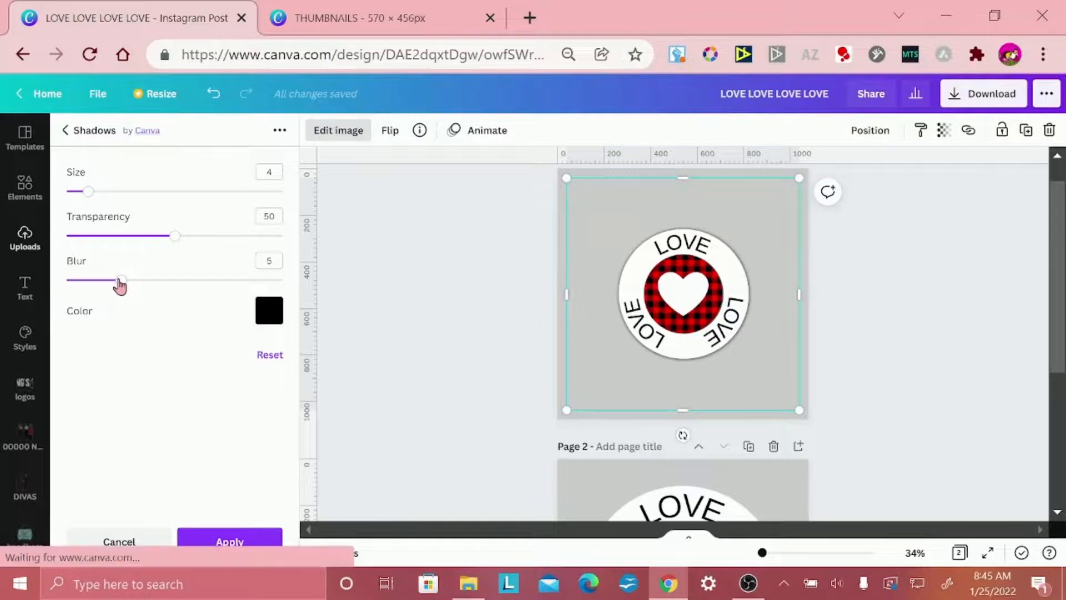
{"action": "left_click_drag", "start_coordinate": [119, 286], "coordinate": [54, 297]}
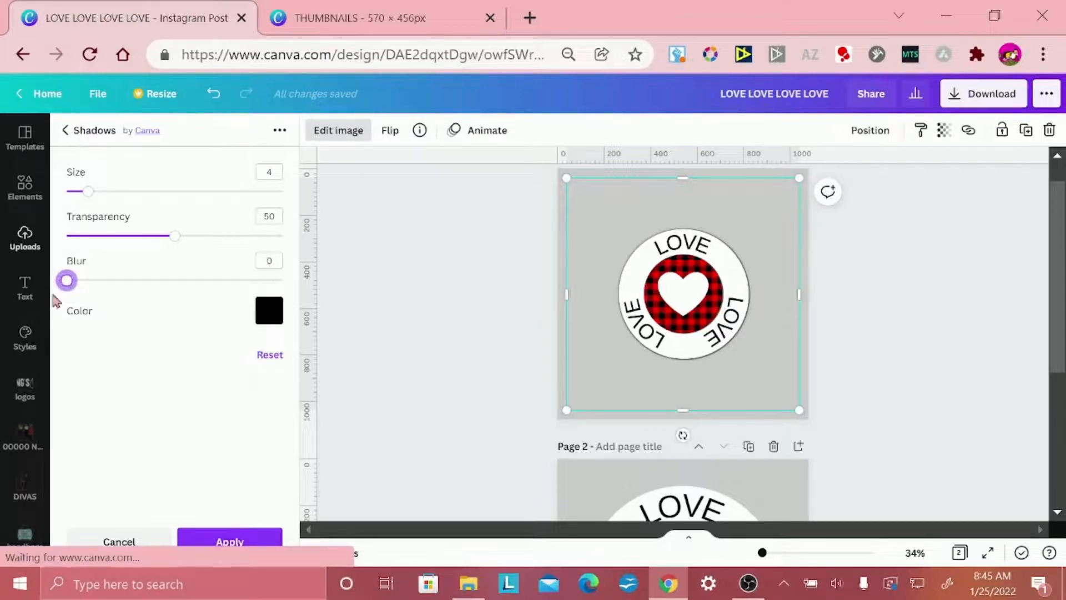
{"action": "left_click_drag", "start_coordinate": [173, 235], "coordinate": [373, 231]}
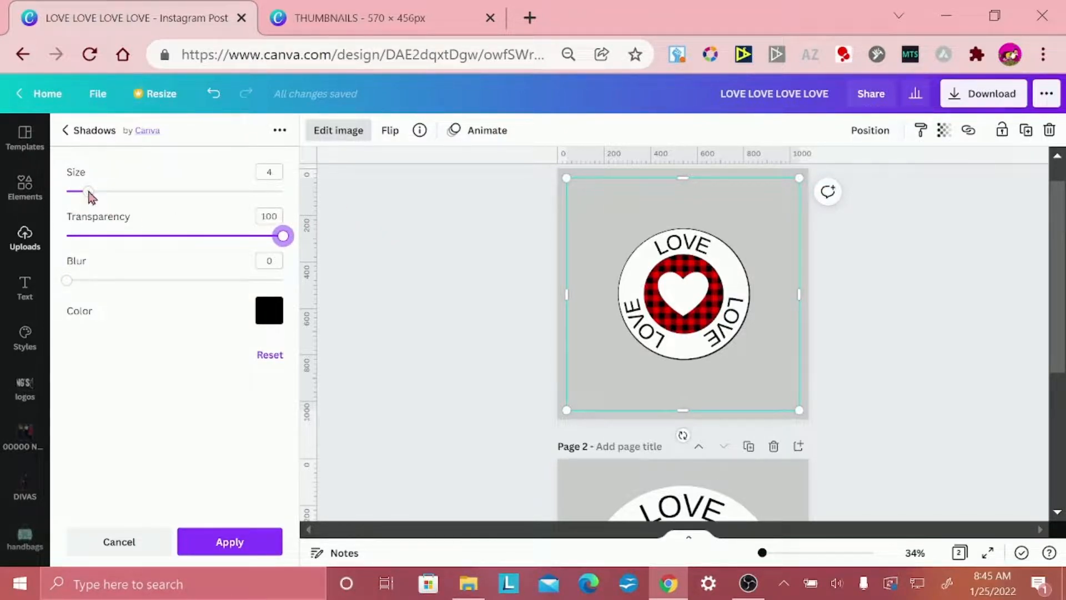
{"action": "left_click_drag", "start_coordinate": [90, 193], "coordinate": [241, 215]}
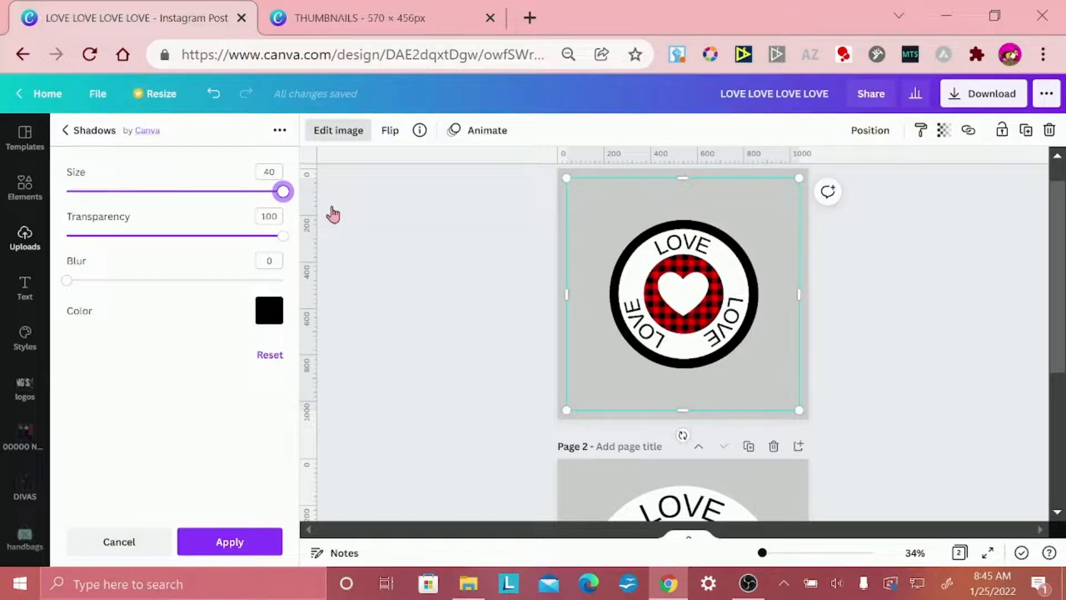
{"action": "left_click_drag", "start_coordinate": [283, 194], "coordinate": [123, 225]}
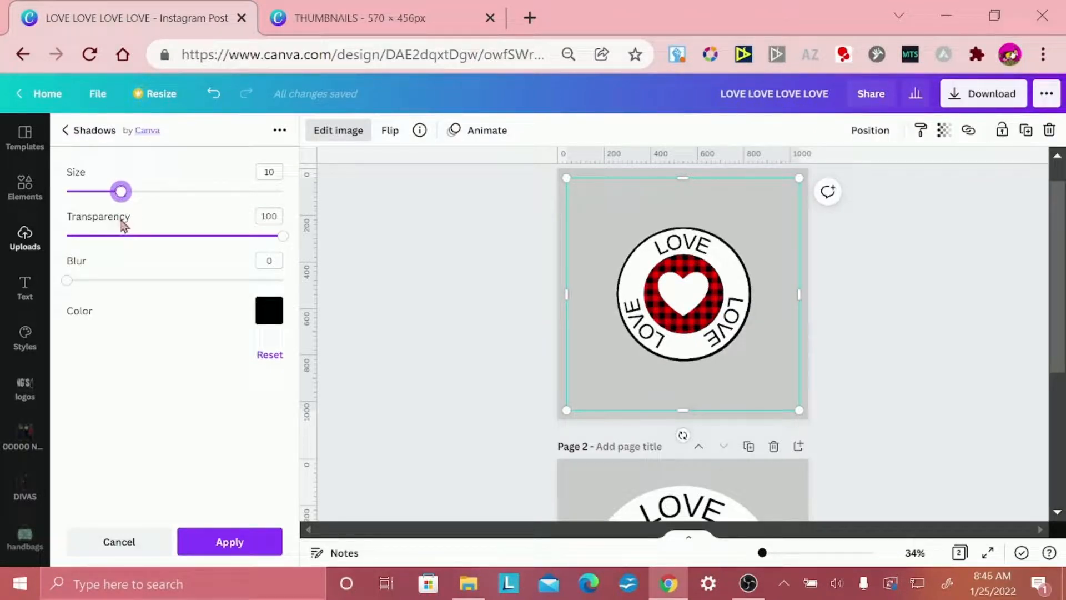
{"action": "left_click", "coordinate": [230, 542]}
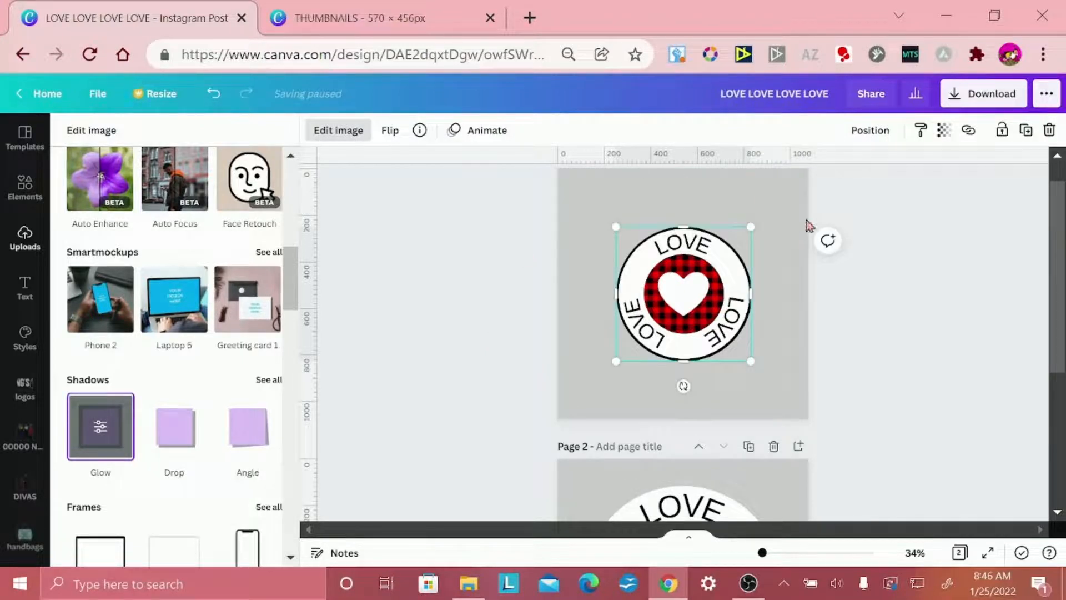
{"action": "left_click", "coordinate": [785, 299]}
{"action": "left_click", "coordinate": [785, 300]}
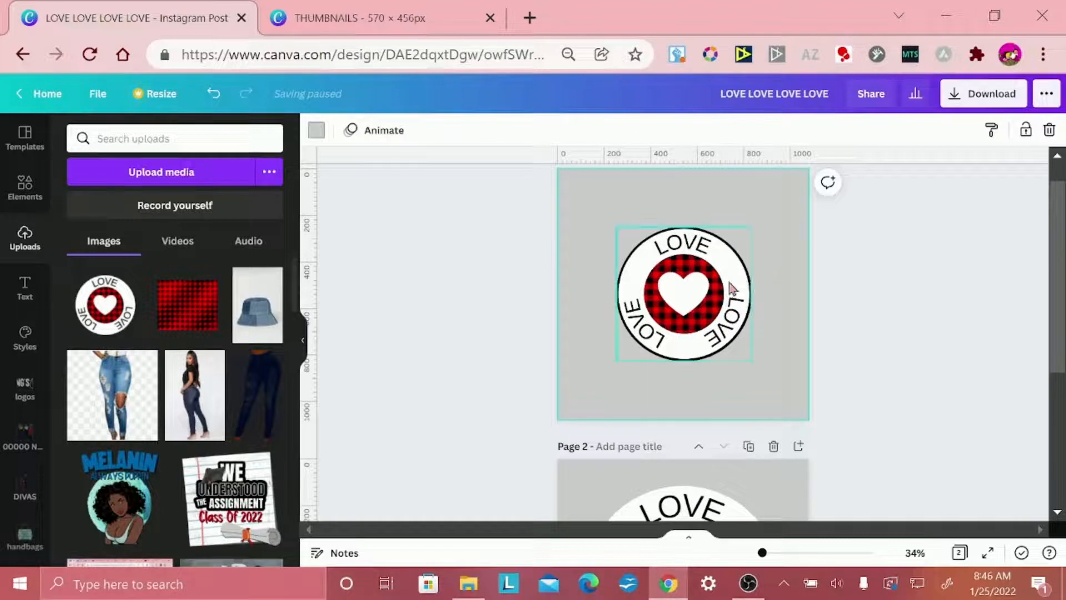
Enlarge the outlined badge until it nearly fills page 1 and center it on the gray background
{"action": "left_click", "coordinate": [707, 289]}
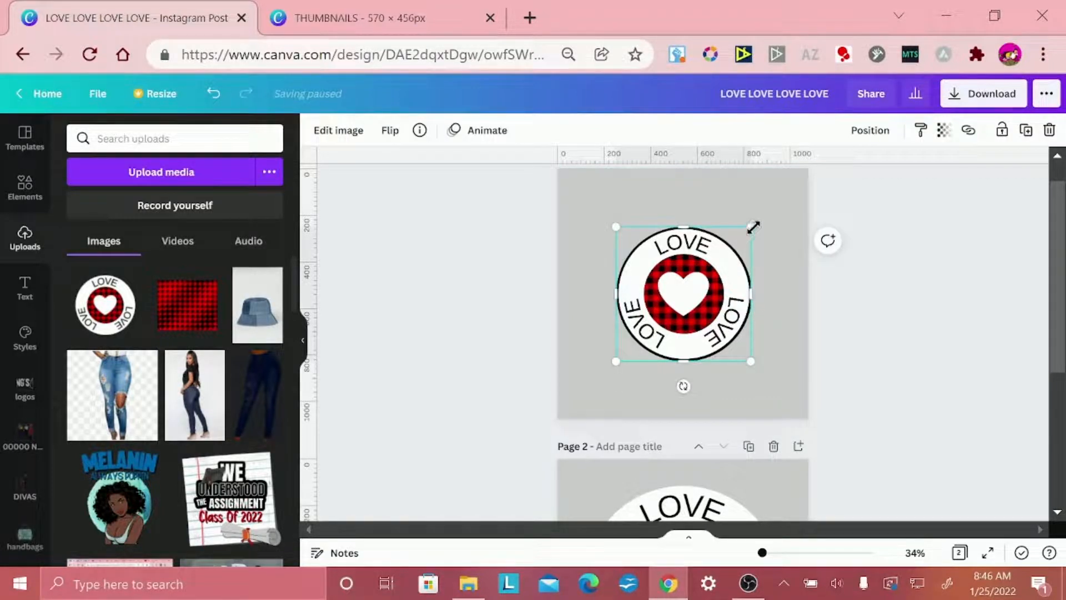
{"action": "left_click_drag", "start_coordinate": [752, 226], "coordinate": [798, 186]}
{"action": "left_click_drag", "start_coordinate": [613, 362], "coordinate": [589, 387]}
{"action": "mouse_move", "coordinate": [687, 289]}
{"action": "left_mouse_down"}
{"action": "mouse_move", "coordinate": [672, 294]}
{"action": "mouse_move", "coordinate": [672, 280]}
{"action": "mouse_move", "coordinate": [674, 296]}
{"action": "left_mouse_up"}
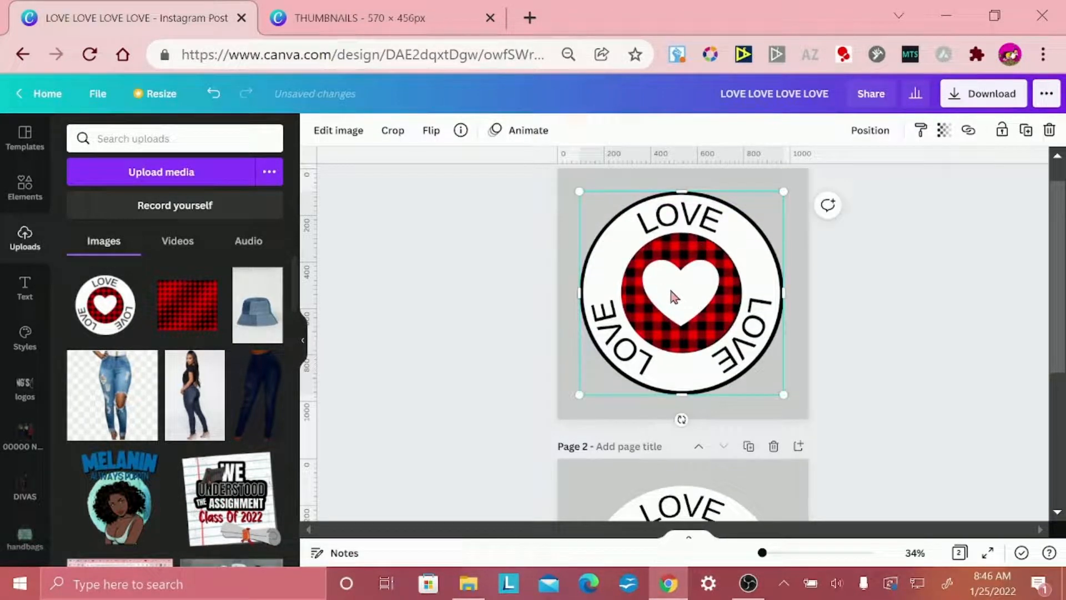
{"action": "scroll", "coordinate": [673, 297], "scroll_direction": "up", "scroll_amount": 1}
{"action": "key", "text": "Escape"}
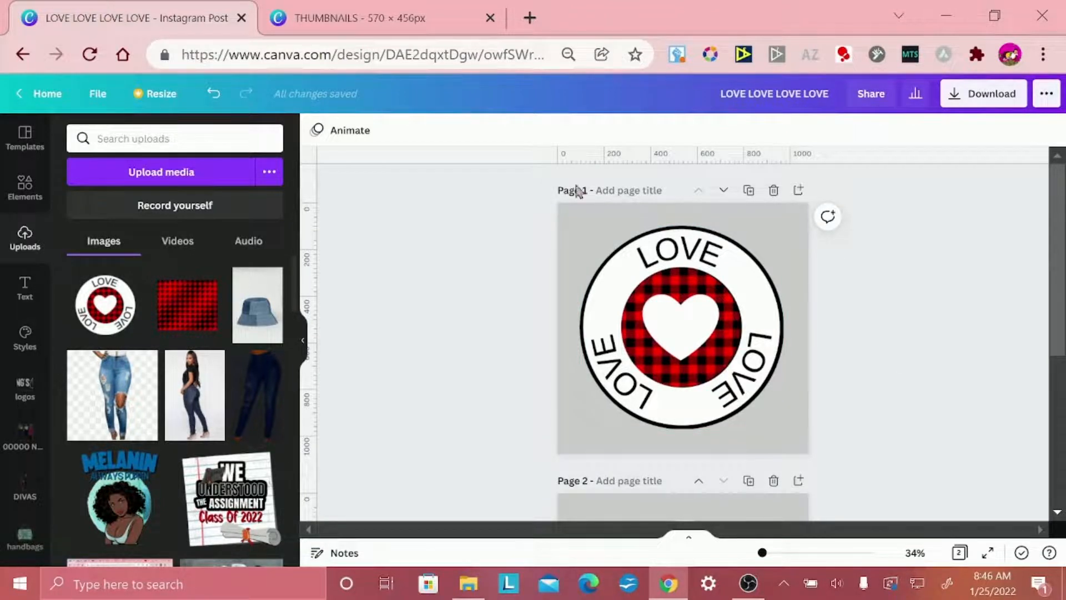
In the THUMBNAILS design, duplicate page 1 and clear the jeans, Melanin graphic and sneakers from the first page
{"action": "left_click", "coordinate": [324, 15]}
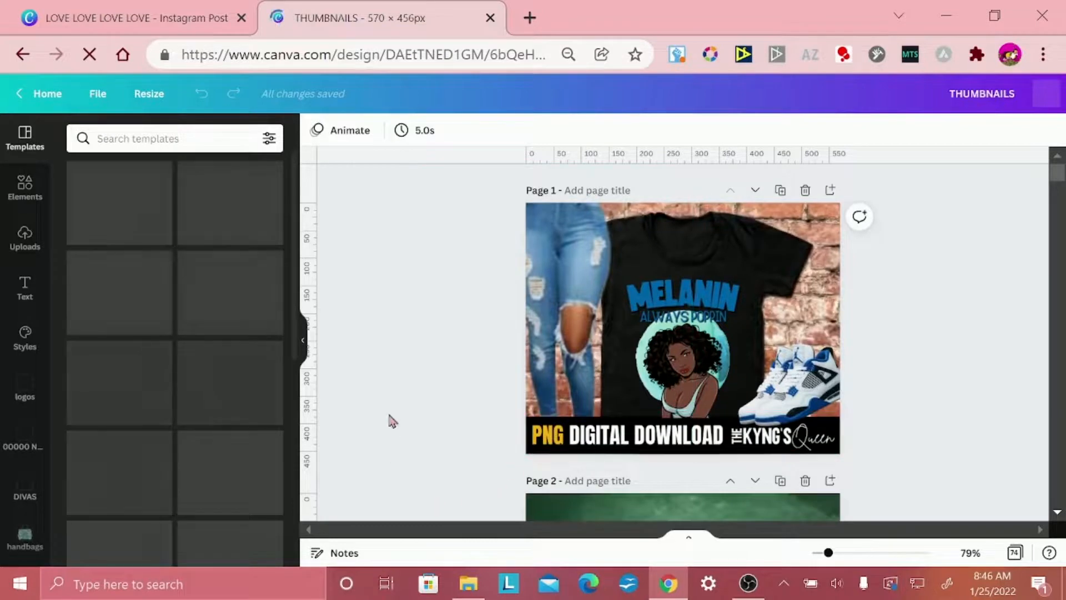
{"action": "left_click", "coordinate": [783, 192]}
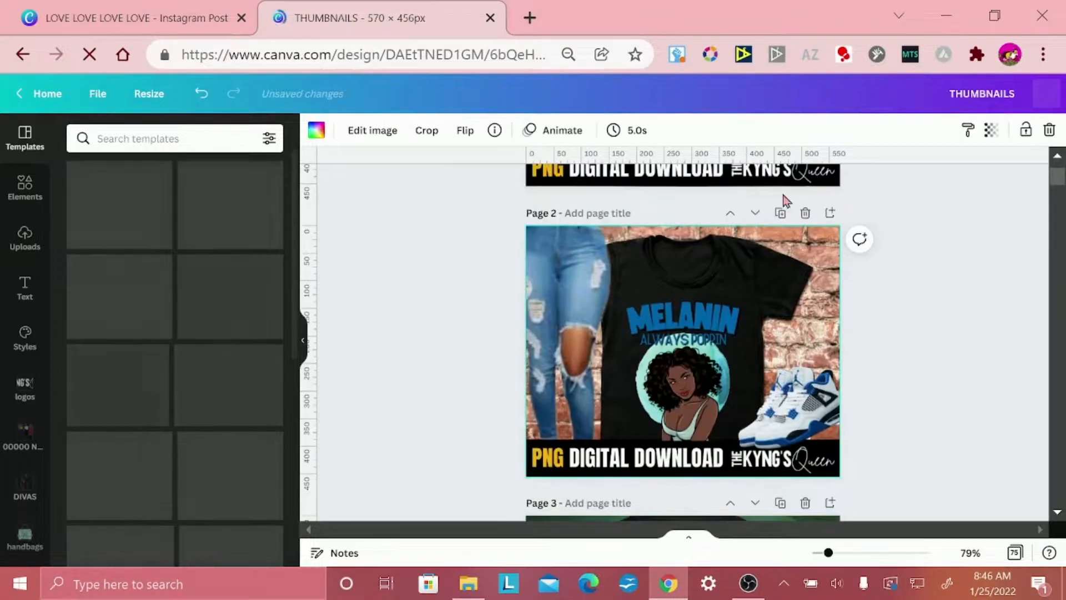
{"action": "scroll", "coordinate": [785, 200], "scroll_direction": "up", "scroll_amount": 4}
{"action": "left_click_drag", "start_coordinate": [415, 247], "coordinate": [995, 394]}
{"action": "key", "text": "Delete"}
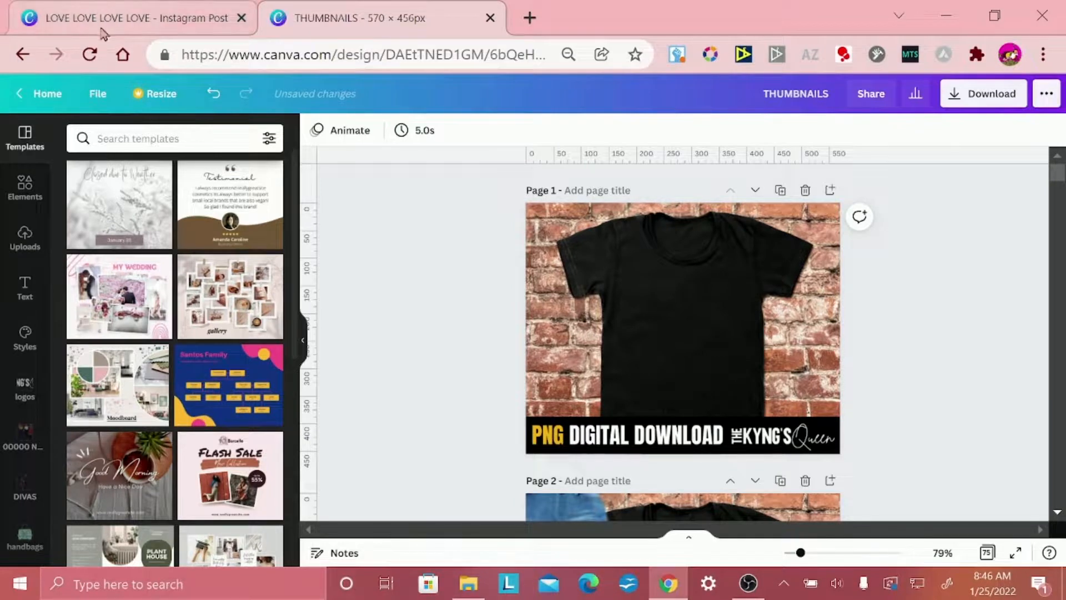
Copy the outlined badge from the LOVE LOVE LOVE LOVE design and paste it onto page 1 of the THUMBNAILS design
{"action": "left_click", "coordinate": [156, 23]}
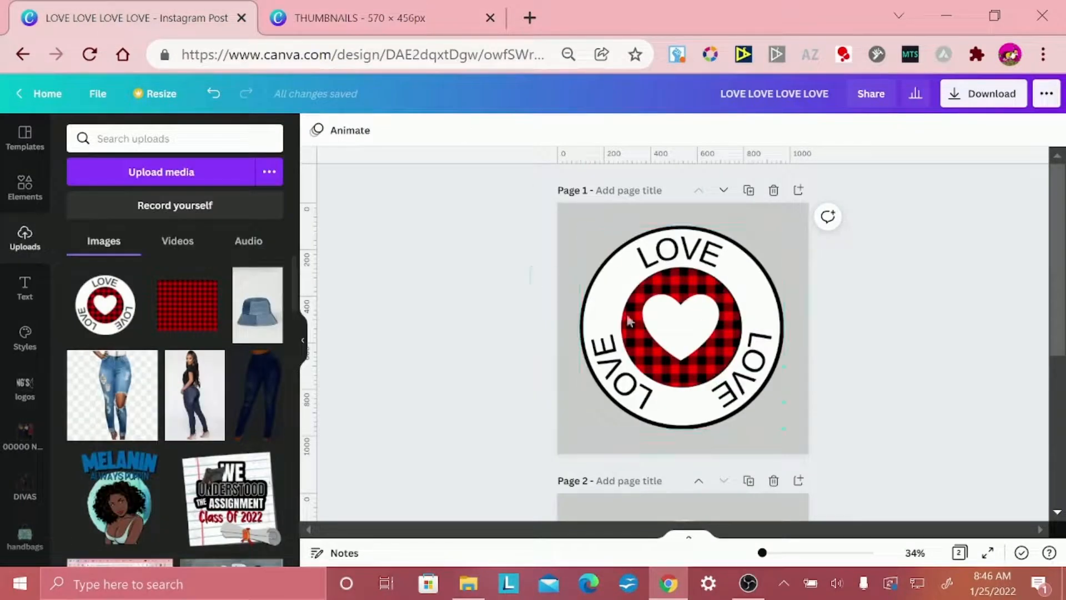
{"action": "left_click_drag", "start_coordinate": [536, 271], "coordinate": [844, 413]}
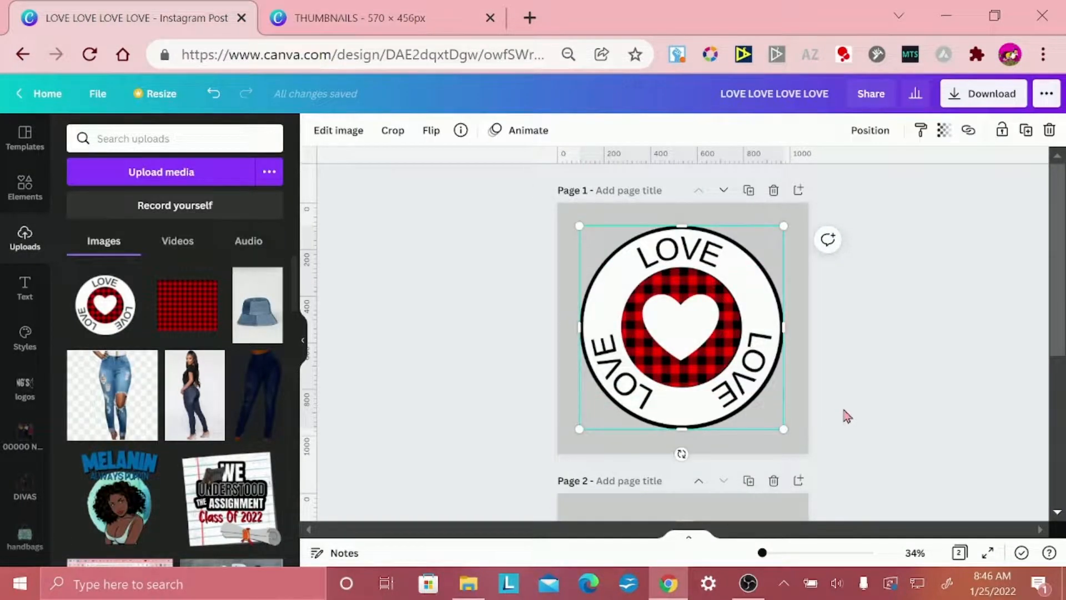
{"action": "left_click", "coordinate": [358, 18]}
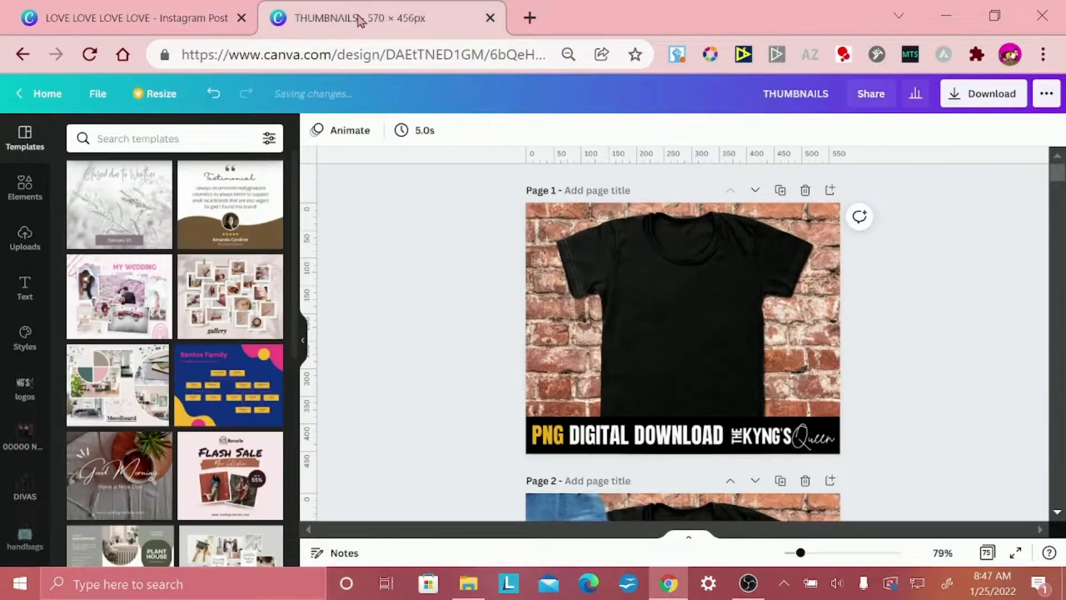
{"action": "key", "text": "ctrl+v"}
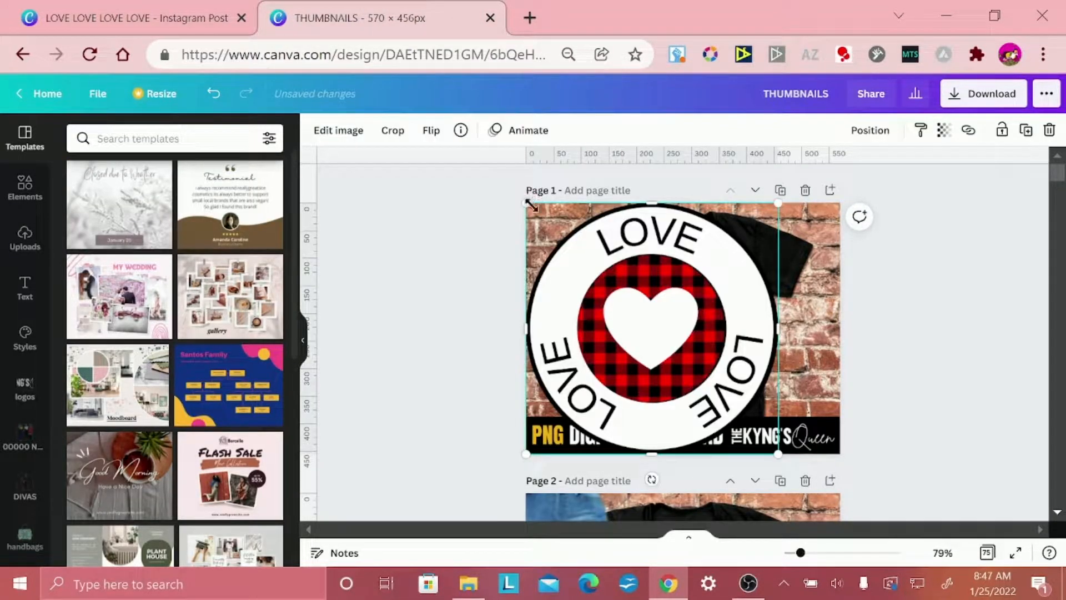
Scale the pasted badge down to fit the black T-shirt, center it on the chest and inspect the mockup up close
{"action": "left_click_drag", "start_coordinate": [530, 206], "coordinate": [677, 311]}
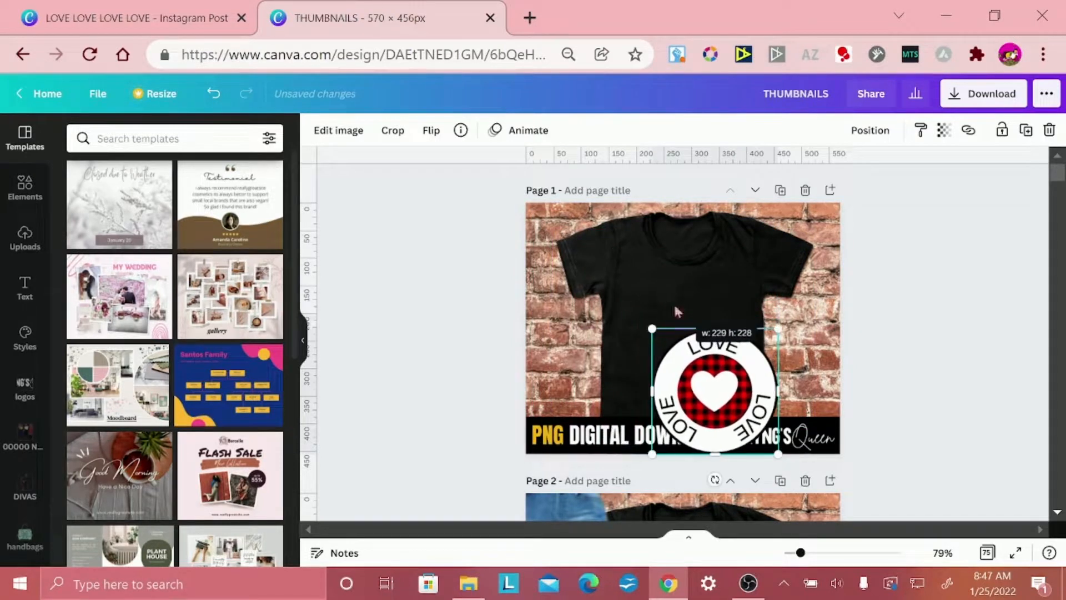
{"action": "left_click_drag", "start_coordinate": [720, 401], "coordinate": [688, 354]}
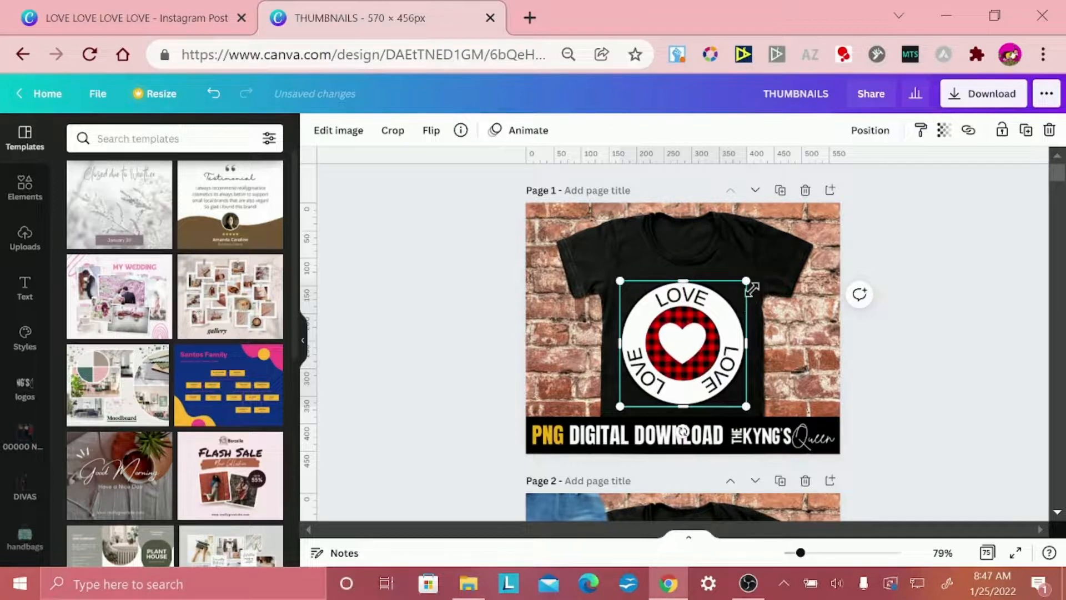
{"action": "left_click_drag", "start_coordinate": [747, 281], "coordinate": [731, 311]}
{"action": "left_click_drag", "start_coordinate": [663, 357], "coordinate": [675, 338]}
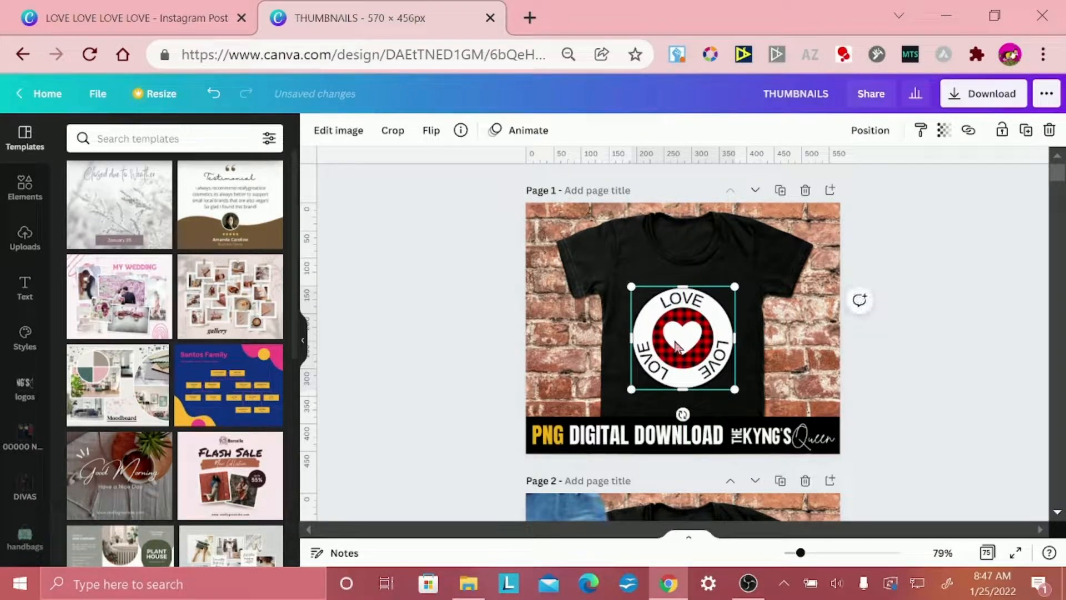
{"action": "key", "text": "Up"}
{"action": "key", "text": "Up"}
{"action": "key", "text": "Up"}
{"action": "key", "text": "Up"}
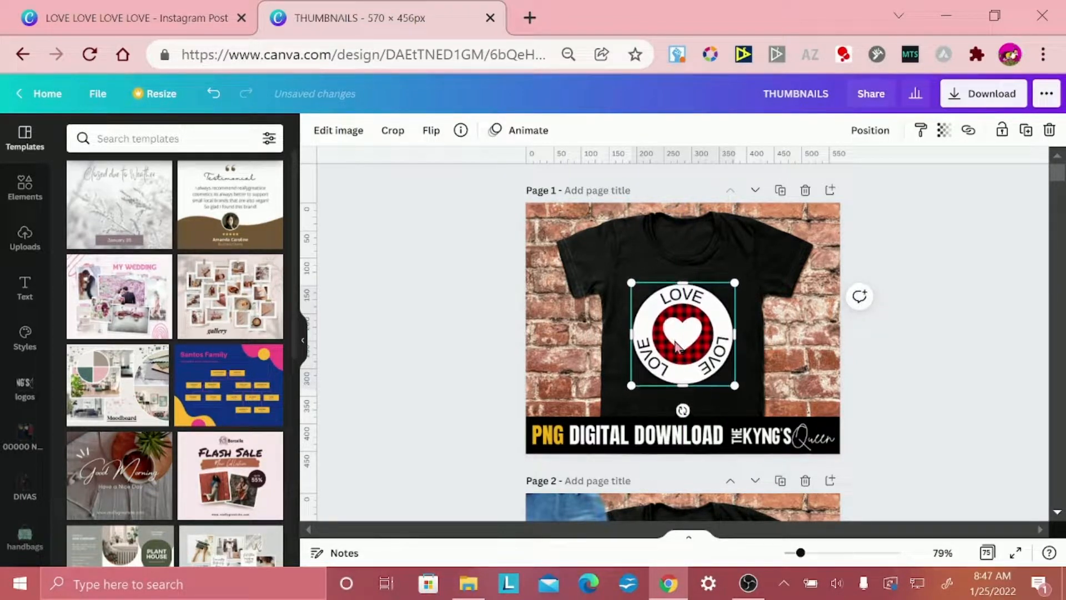
{"action": "left_click", "coordinate": [465, 328]}
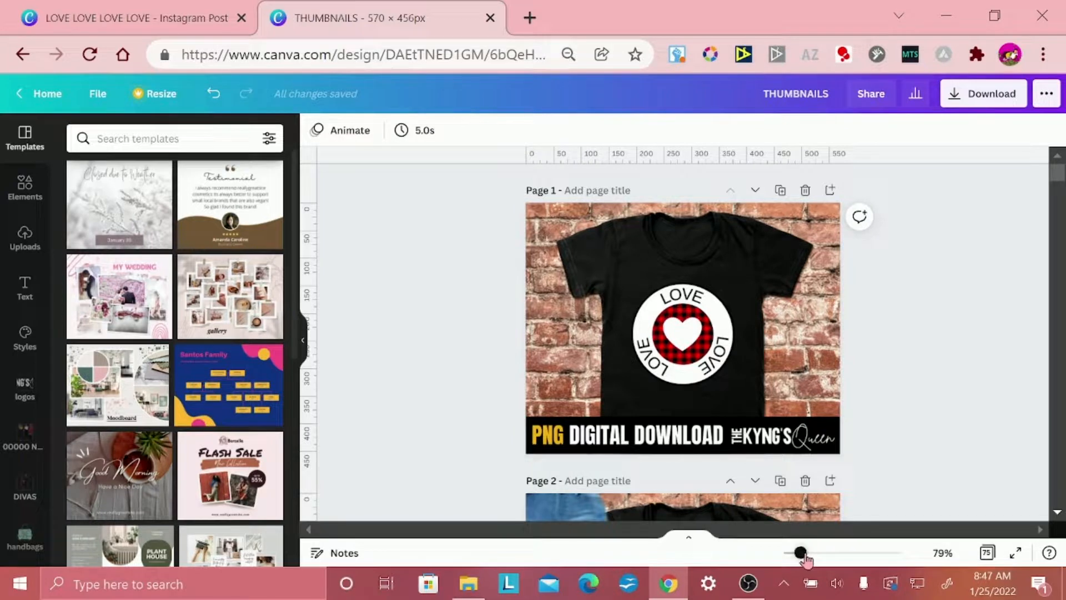
{"action": "left_click_drag", "start_coordinate": [800, 553], "coordinate": [810, 554]}
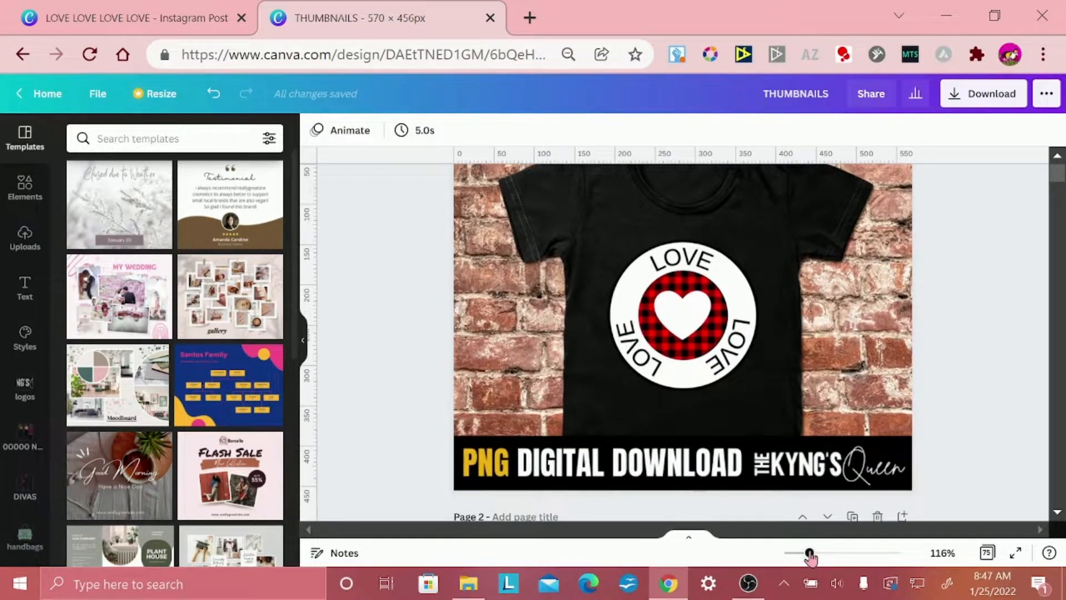
{"action": "scroll", "coordinate": [683, 342], "scroll_direction": "up", "scroll_amount": 1}
{"action": "scroll", "coordinate": [683, 342], "scroll_direction": "down", "scroll_amount": 1}
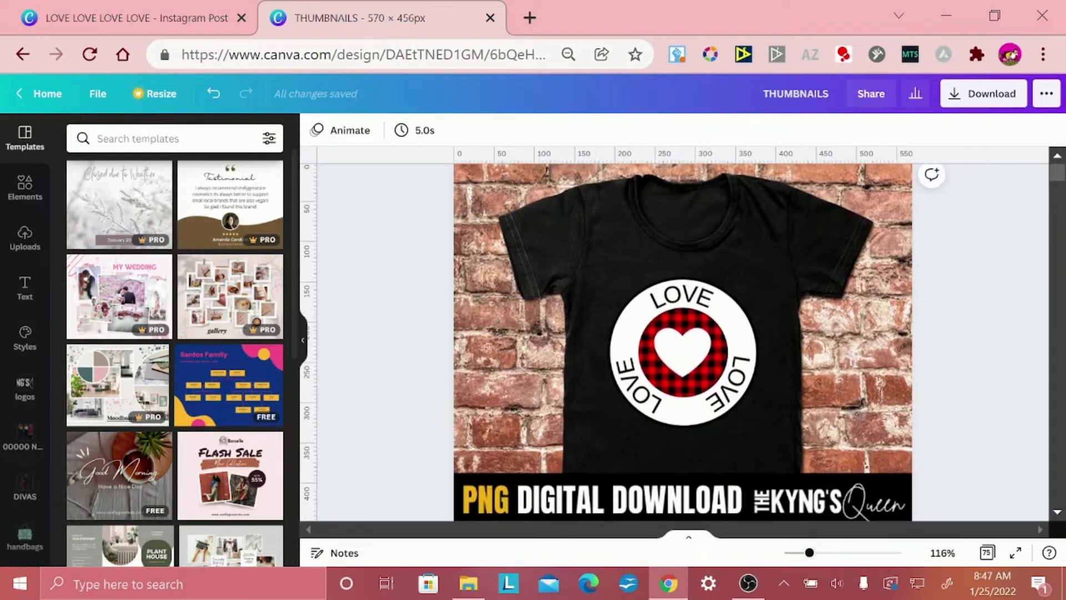